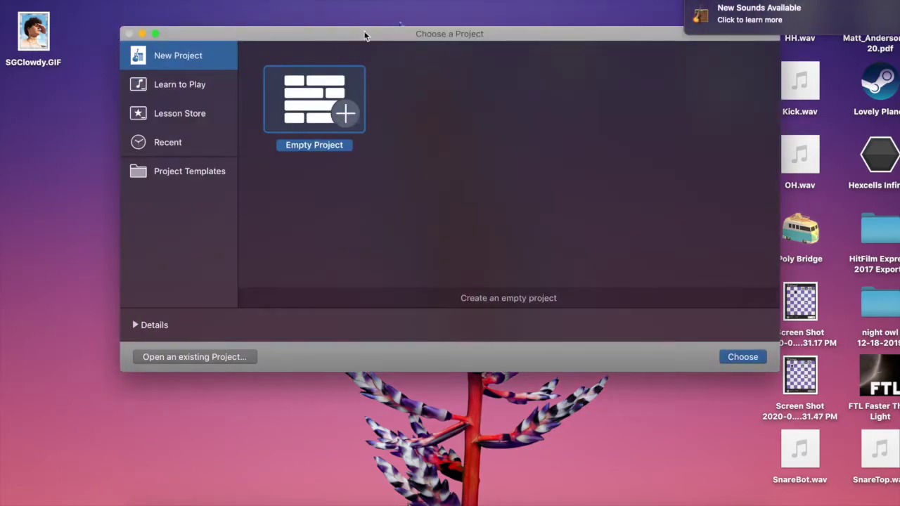
- Move the project chooser into place and start a new Empty Project
{"action": "left_click_drag", "start_coordinate": [367, 35], "coordinate": [372, 66]}
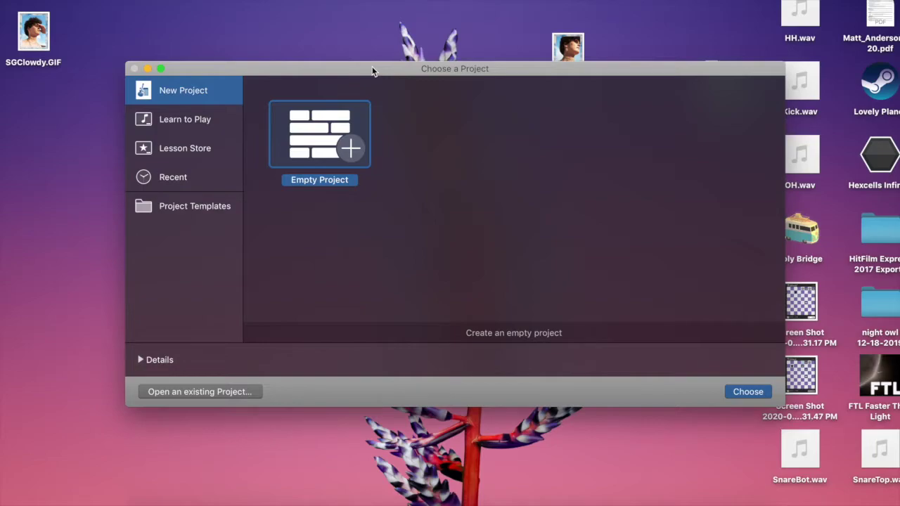
{"action": "left_click_drag", "start_coordinate": [372, 66], "coordinate": [374, 68]}
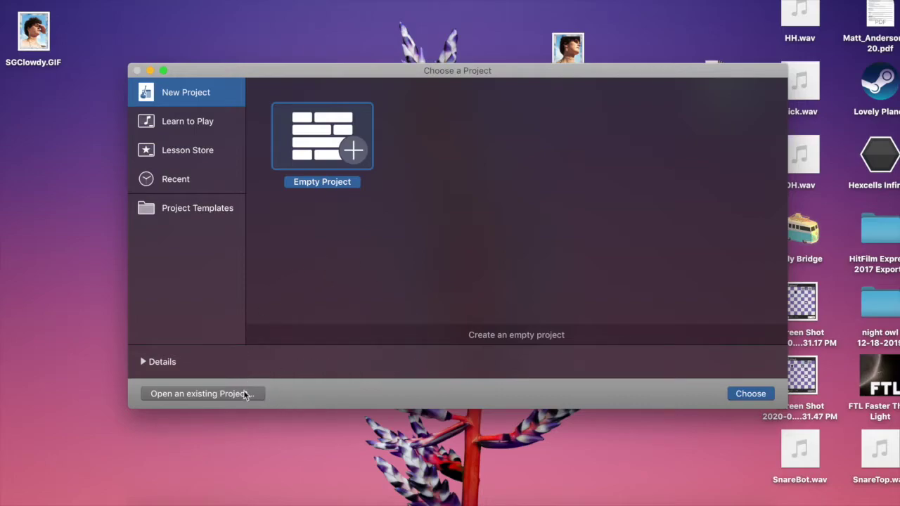
{"action": "double_click", "coordinate": [344, 156]}
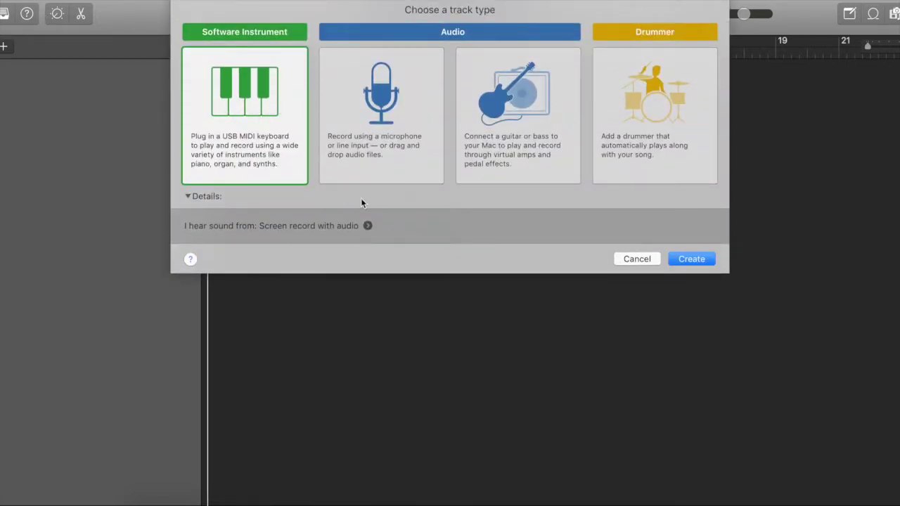
- Add an Audio track, Audio 1, recording from the built-in microphone
{"action": "double_click", "coordinate": [392, 153]}
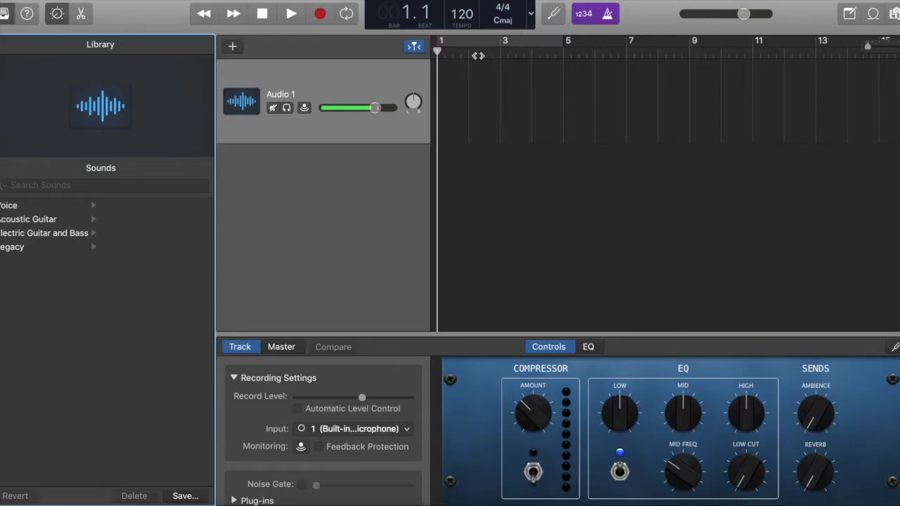
- Change the project tempo from 120 to 128 BPM
{"action": "double_click", "coordinate": [464, 15]}
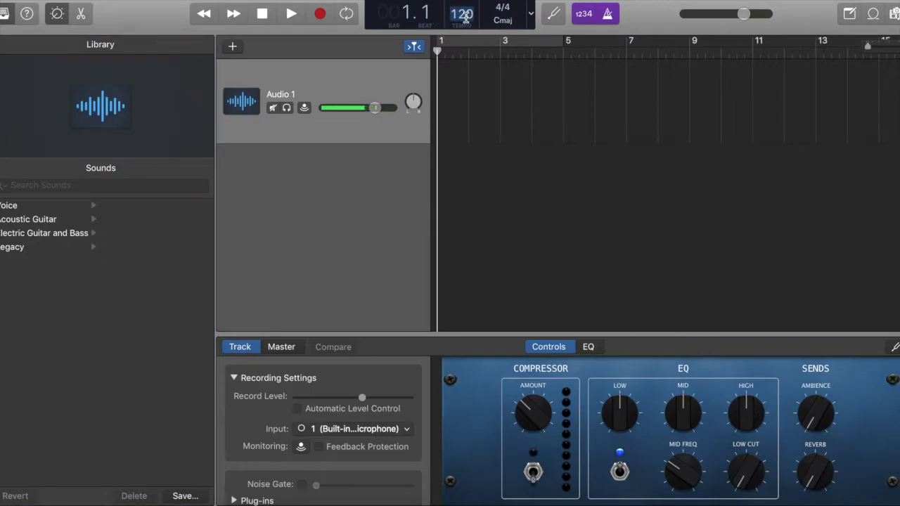
{"action": "type", "text": "128"}
{"action": "key", "text": "Return"}
{"action": "left_click", "coordinate": [502, 176]}
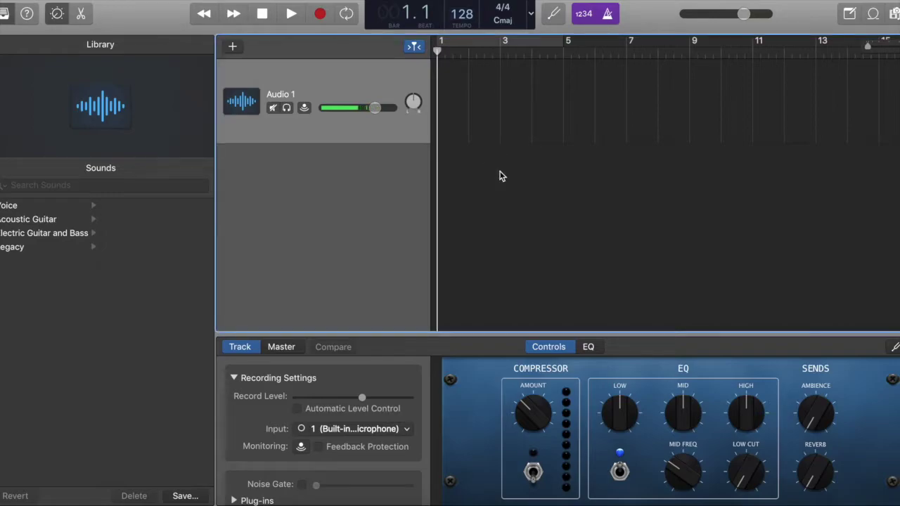
- Open the Loop Browser and scroll through its list of 5261 loops
{"action": "left_click", "coordinate": [875, 20]}
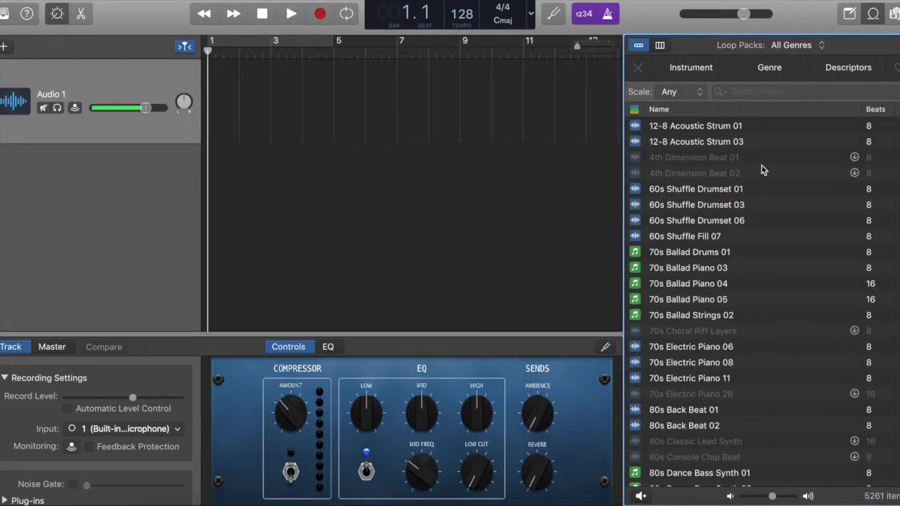
{"action": "scroll", "coordinate": [749, 204], "scroll_direction": "up", "scroll_amount": 1}
{"action": "scroll", "coordinate": [749, 204], "scroll_direction": "down", "scroll_amount": 20}
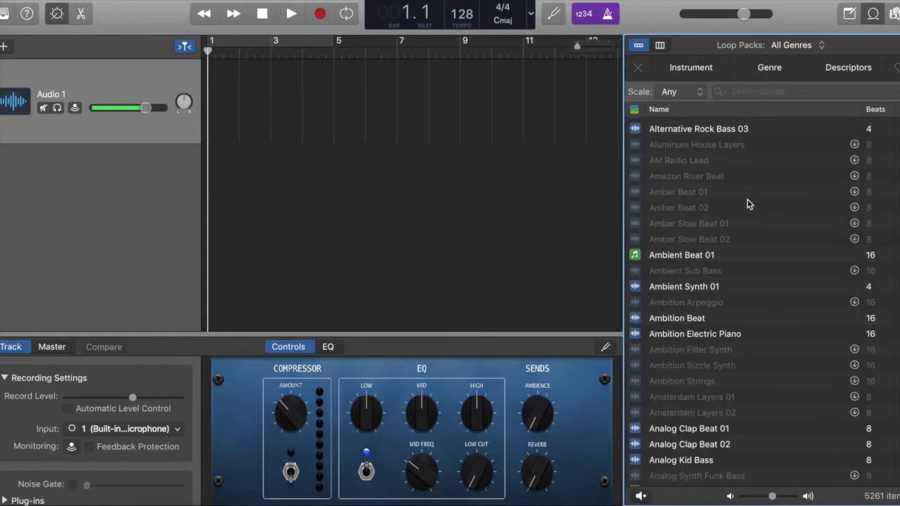
{"action": "scroll", "coordinate": [749, 204], "scroll_direction": "down", "scroll_amount": 20}
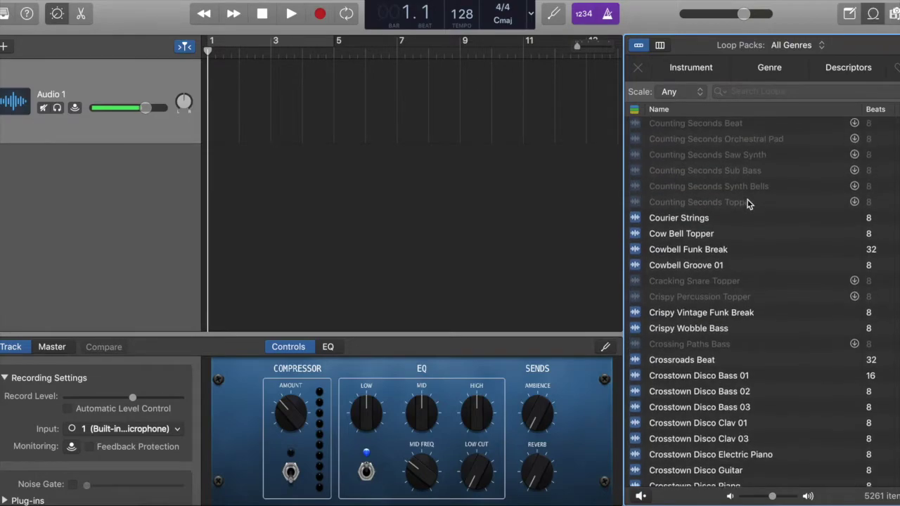
{"action": "scroll", "coordinate": [748, 204], "scroll_direction": "up", "scroll_amount": 20}
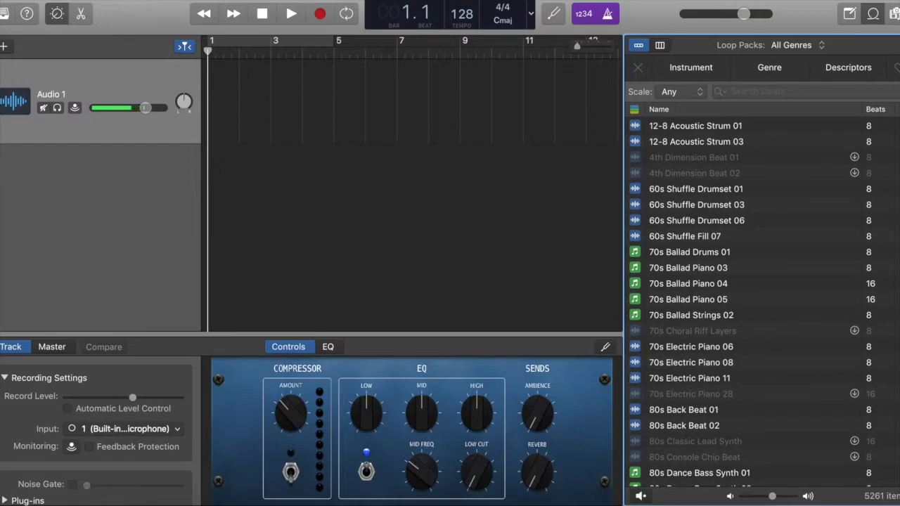
{"action": "left_click_drag", "start_coordinate": [896, 130], "coordinate": [896, 187]}
{"action": "scroll", "coordinate": [897, 187], "scroll_direction": "up", "scroll_amount": 2}
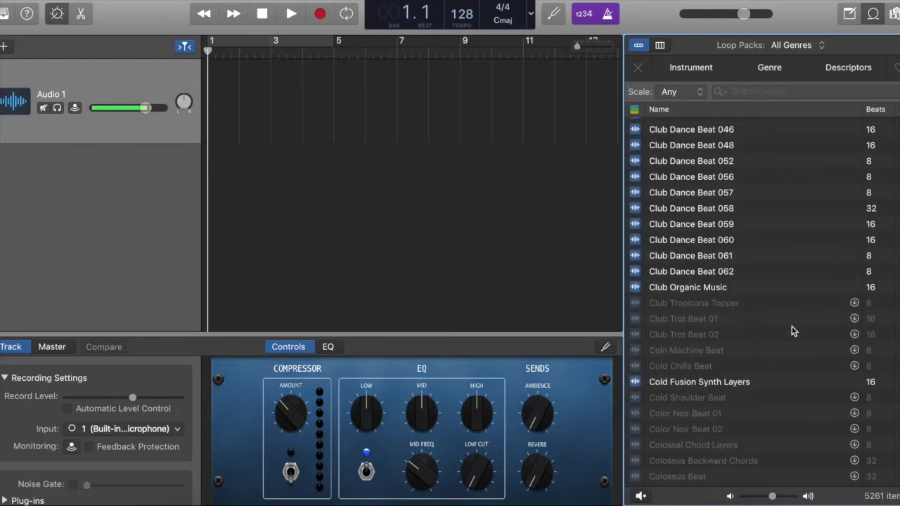
{"action": "scroll", "coordinate": [791, 332], "scroll_direction": "down", "scroll_amount": 6}
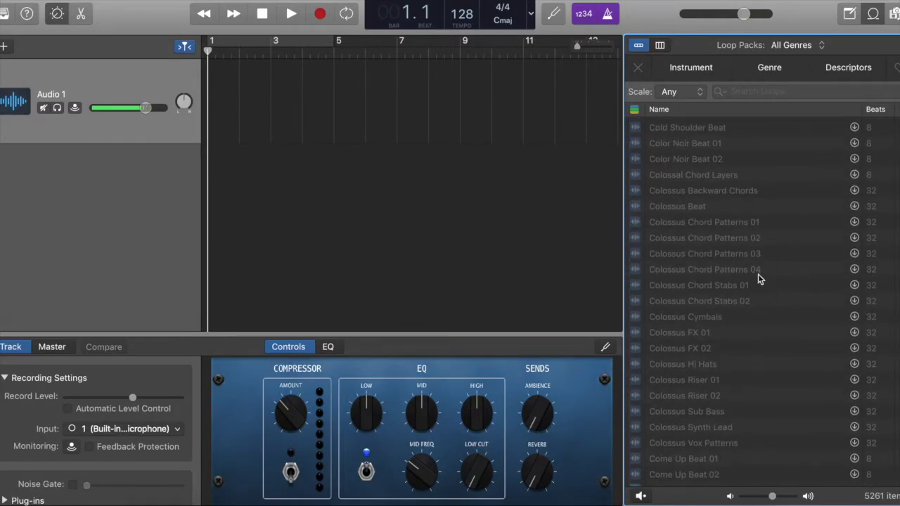
{"action": "scroll", "coordinate": [806, 268], "scroll_direction": "up", "scroll_amount": 15}
{"action": "scroll", "coordinate": [806, 270], "scroll_direction": "up", "scroll_amount": 20}
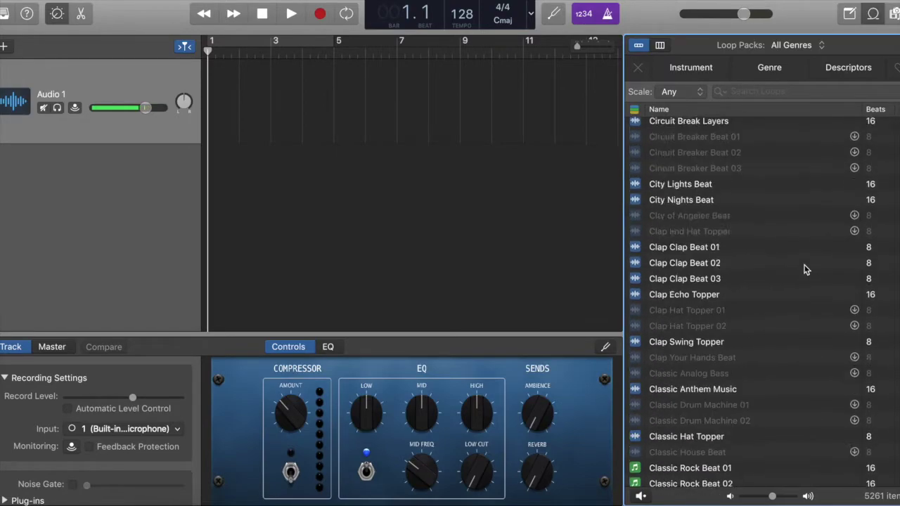
{"action": "scroll", "coordinate": [806, 269], "scroll_direction": "up", "scroll_amount": 20}
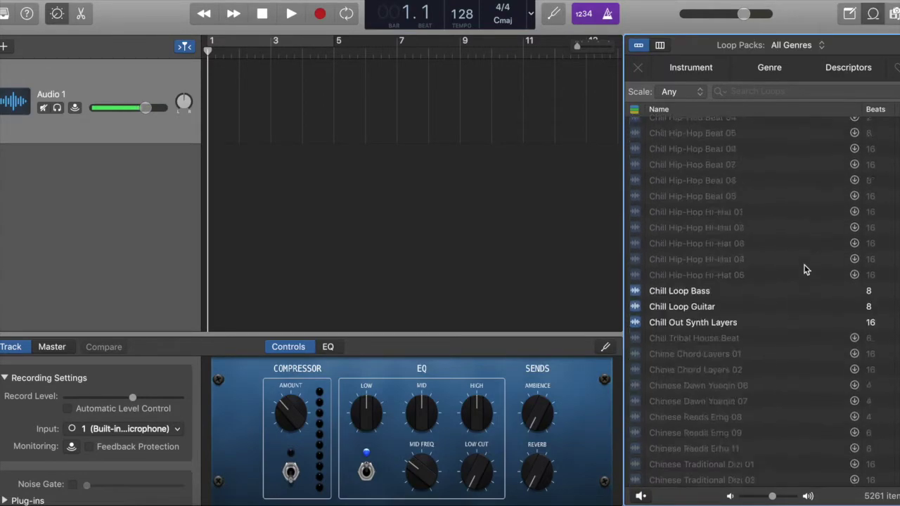
{"action": "scroll", "coordinate": [806, 269], "scroll_direction": "up", "scroll_amount": 20}
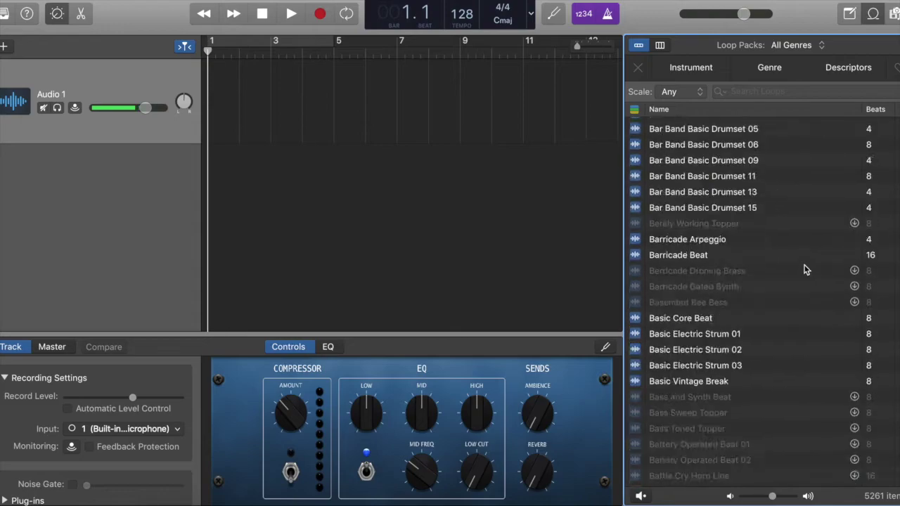
{"action": "scroll", "coordinate": [770, 203], "scroll_direction": "up", "scroll_amount": 5}
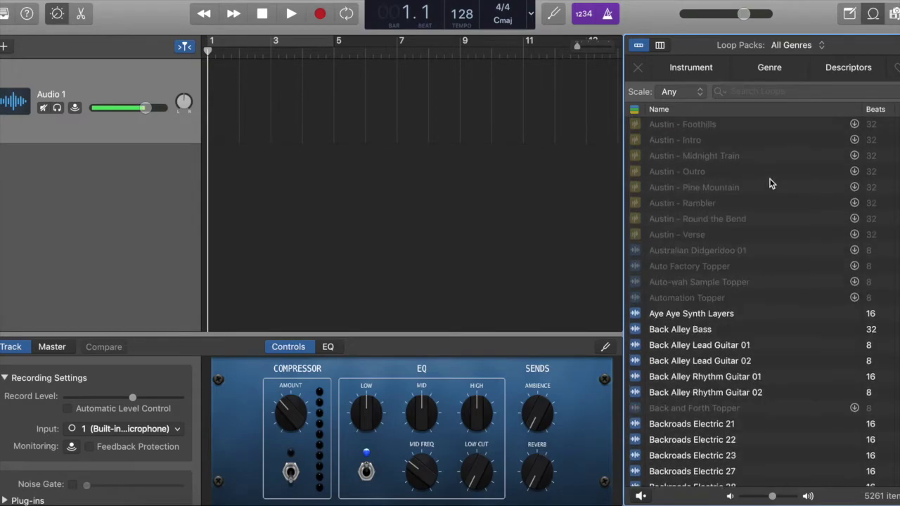
- Preview Aye Aye Synth Layers, Back Alley Bass, Backroads Electric 22 and Bar Band Basic Drumset 13, then show instrument categories
{"action": "left_click", "coordinate": [723, 318]}
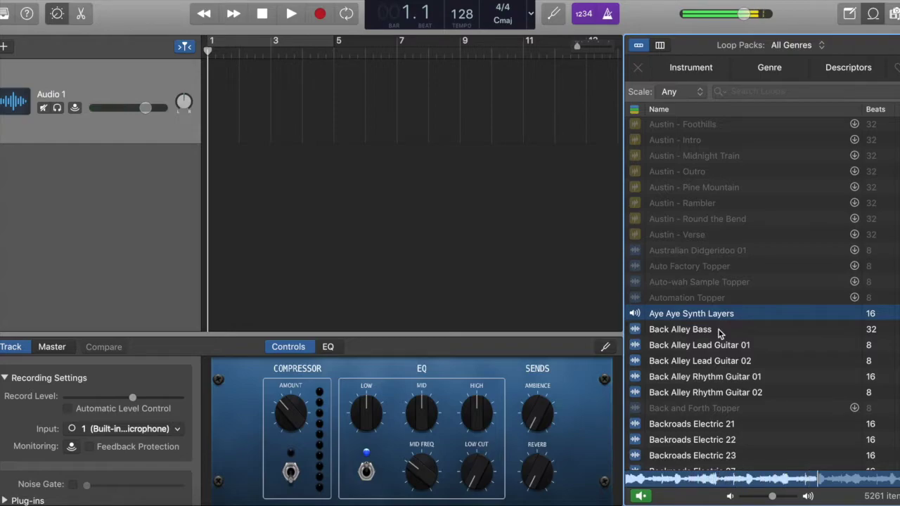
{"action": "left_click", "coordinate": [720, 330]}
{"action": "scroll", "coordinate": [721, 330], "scroll_direction": "down", "scroll_amount": 5}
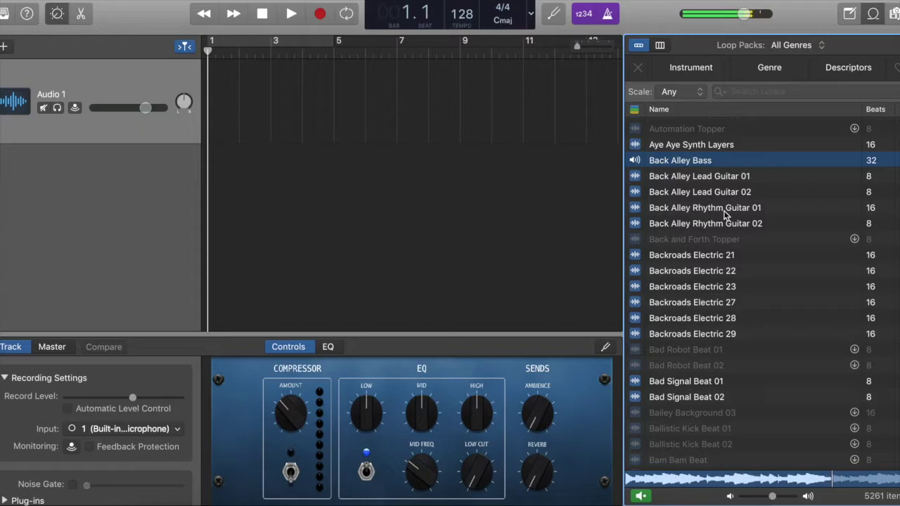
{"action": "left_click", "coordinate": [706, 271]}
{"action": "scroll", "coordinate": [727, 339], "scroll_direction": "down", "scroll_amount": 5}
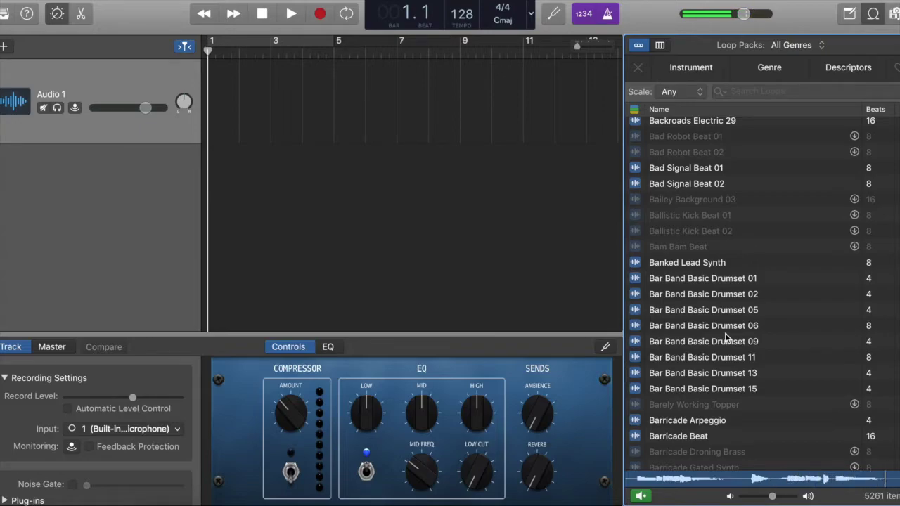
{"action": "scroll", "coordinate": [722, 359], "scroll_direction": "down", "scroll_amount": 2}
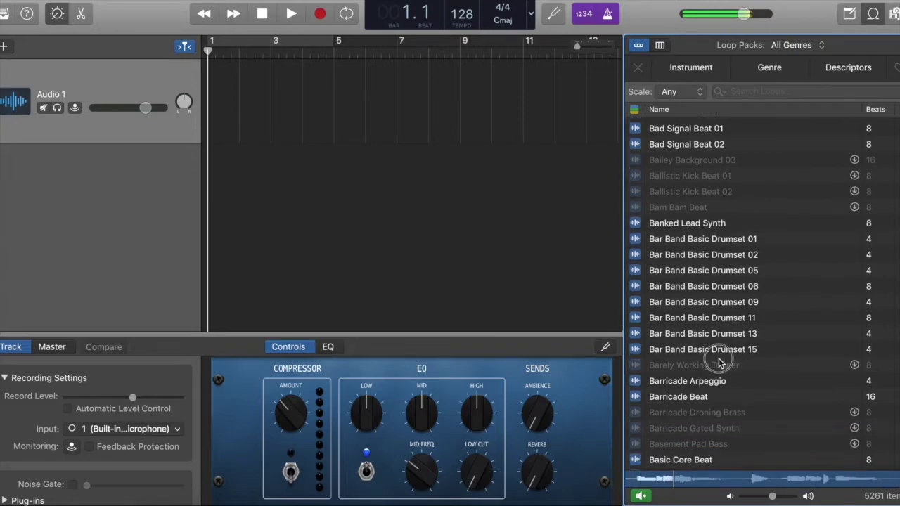
{"action": "left_click", "coordinate": [718, 339]}
{"action": "scroll", "coordinate": [719, 352], "scroll_direction": "down", "scroll_amount": 5}
{"action": "scroll", "coordinate": [719, 394], "scroll_direction": "up", "scroll_amount": 5}
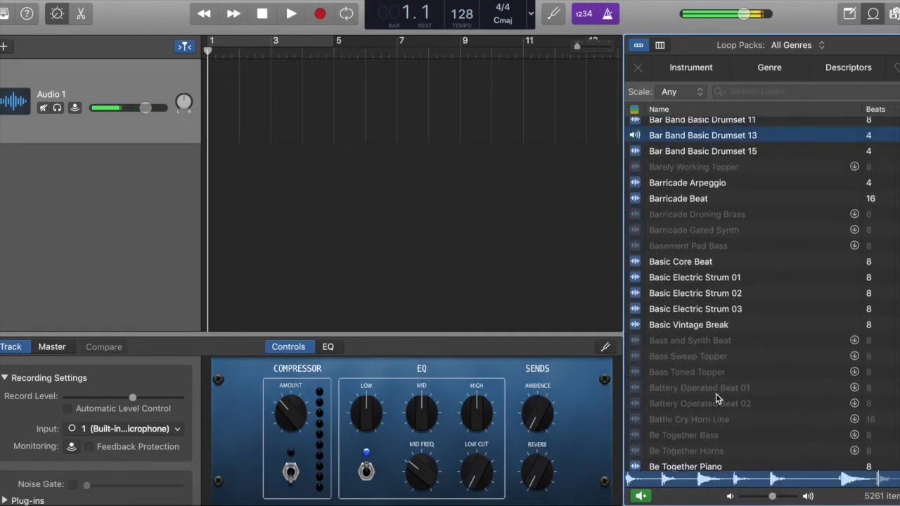
{"action": "scroll", "coordinate": [705, 268], "scroll_direction": "up", "scroll_amount": 5}
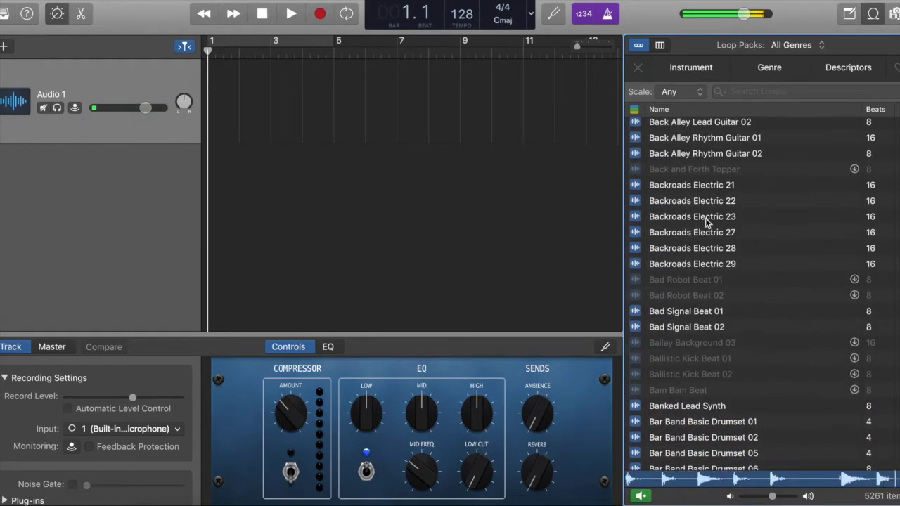
{"action": "scroll", "coordinate": [708, 222], "scroll_direction": "down", "scroll_amount": 12}
{"action": "scroll", "coordinate": [707, 221], "scroll_direction": "down", "scroll_amount": 20}
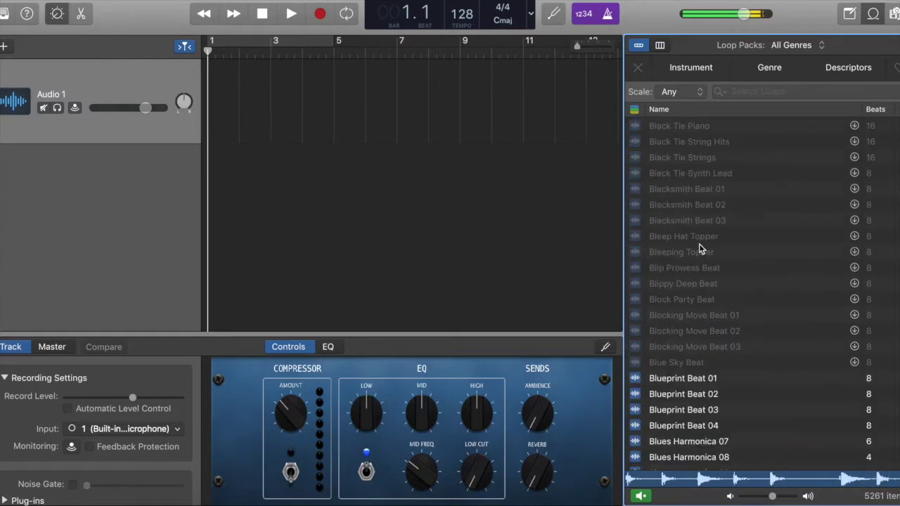
{"action": "left_click", "coordinate": [691, 68]}
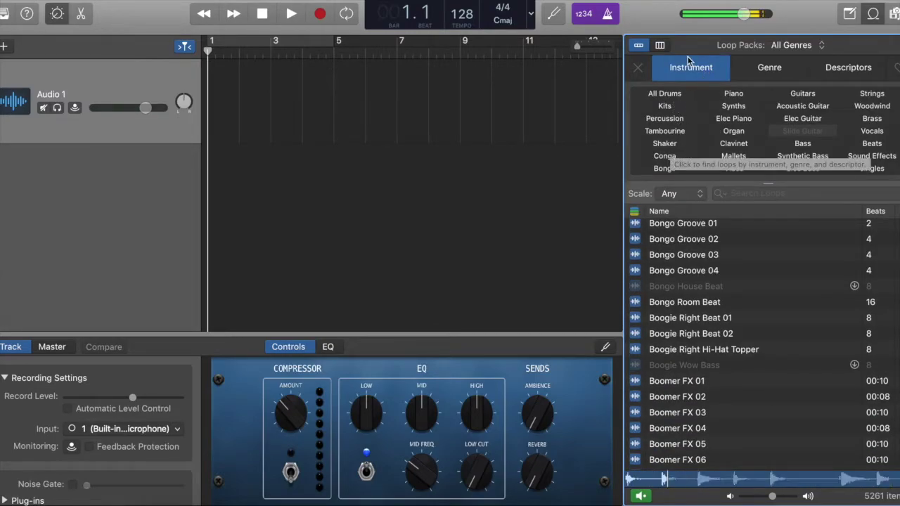
- Filter the loops to All Drums and Beats, and preview Bongo Room Beat
{"action": "left_click", "coordinate": [680, 99]}
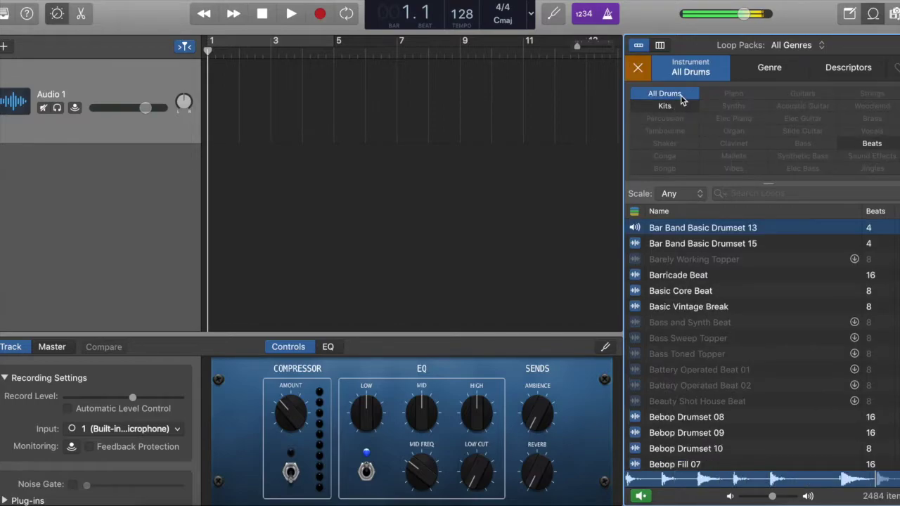
{"action": "left_click", "coordinate": [884, 145]}
{"action": "left_click", "coordinate": [721, 232]}
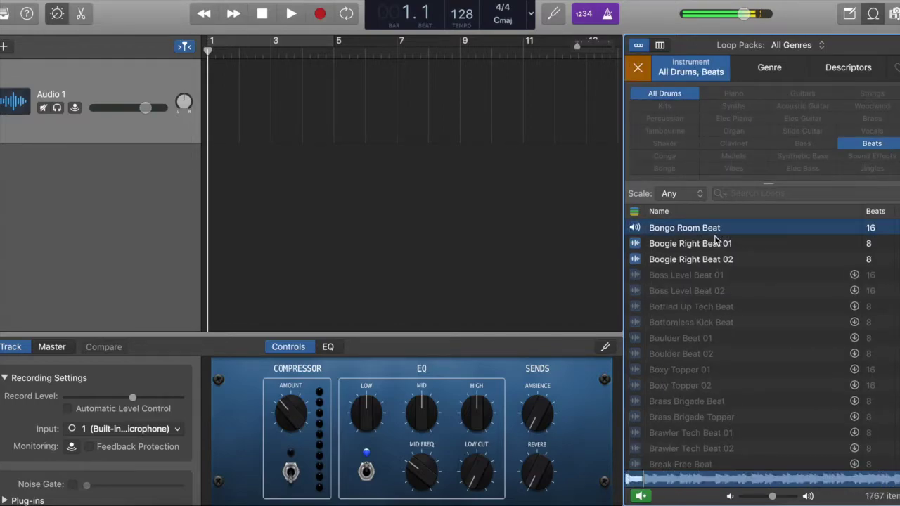
{"action": "scroll", "coordinate": [716, 252], "scroll_direction": "up", "scroll_amount": 2}
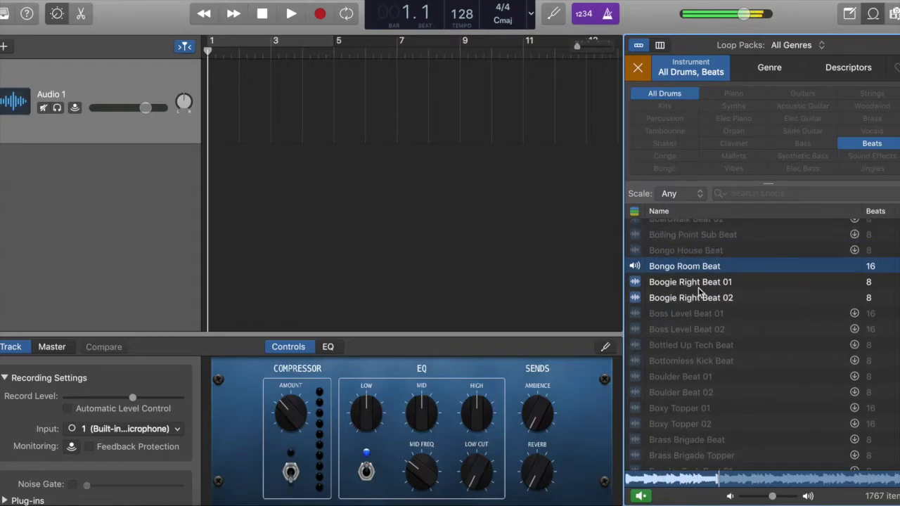
{"action": "scroll", "coordinate": [698, 287], "scroll_direction": "down", "scroll_amount": 10}
{"action": "scroll", "coordinate": [699, 288], "scroll_direction": "up", "scroll_amount": 1}
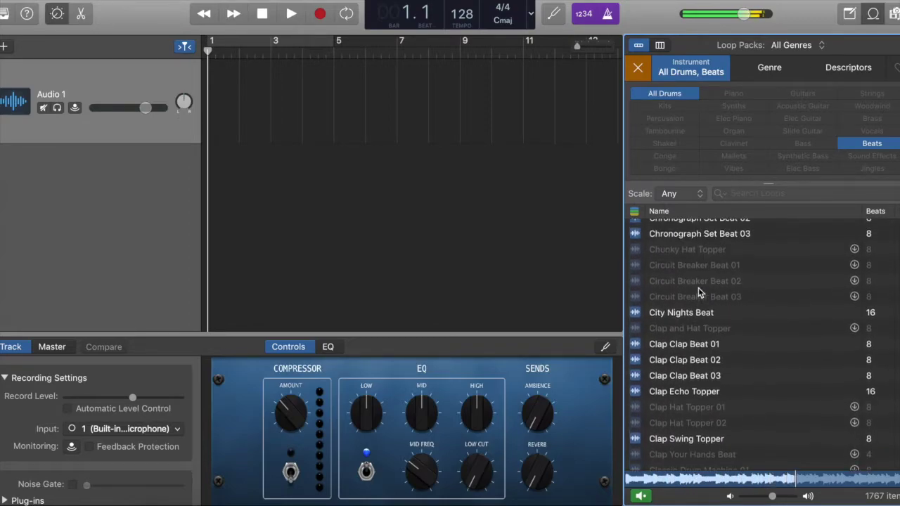
{"action": "scroll", "coordinate": [698, 288], "scroll_direction": "up", "scroll_amount": 5}
- Place Chronograph Set Beat 02 at bar 1 of Audio 1 and loop it
{"action": "left_click", "coordinate": [691, 335]}
{"action": "scroll", "coordinate": [690, 333], "scroll_direction": "down", "scroll_amount": 4}
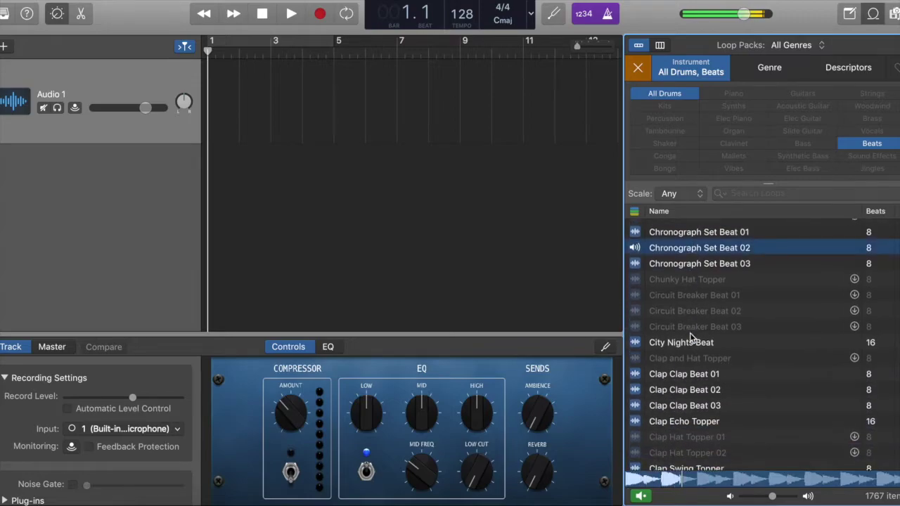
{"action": "left_click_drag", "start_coordinate": [700, 247], "coordinate": [202, 105]}
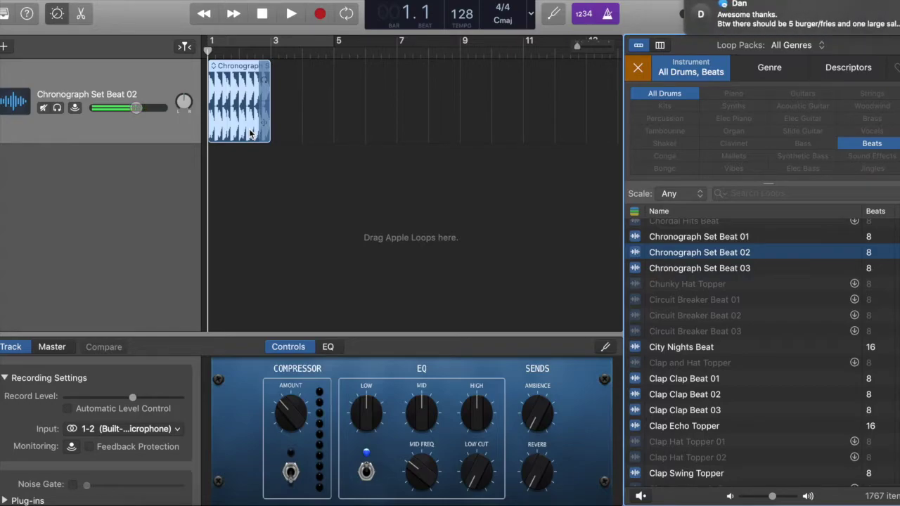
{"action": "key", "text": "l"}
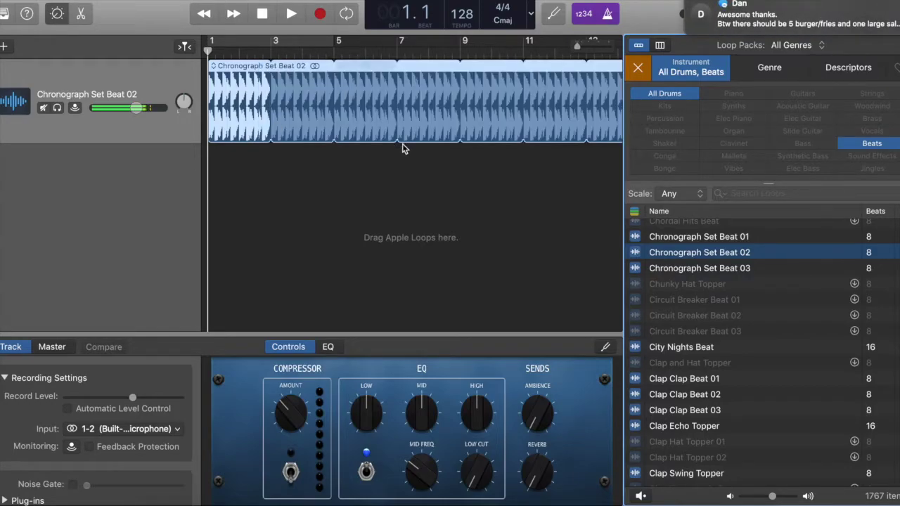
- Zoom out to see the repeating beat, play it back, and return to the start
{"action": "key", "text": "super+Left"}
{"action": "key", "text": "super+Left"}
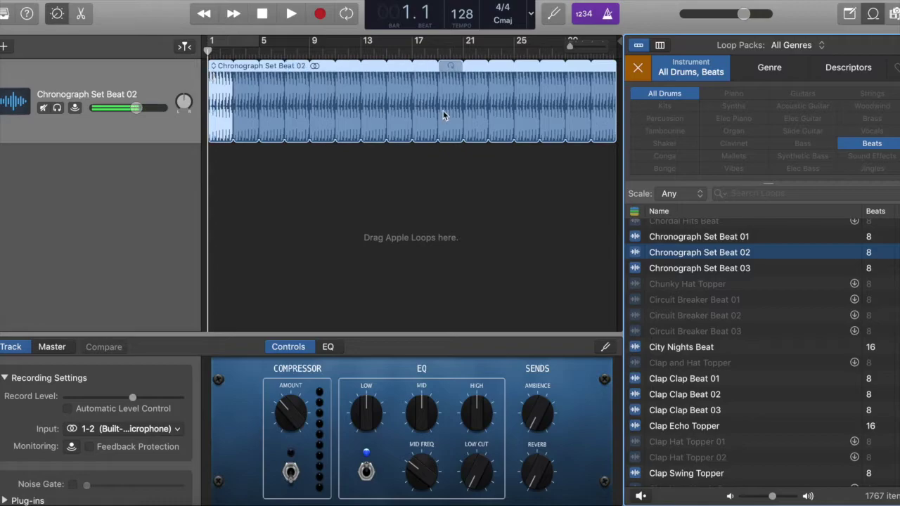
{"action": "key", "text": "l"}
{"action": "key", "text": "l"}
{"action": "left_click", "coordinate": [252, 185]}
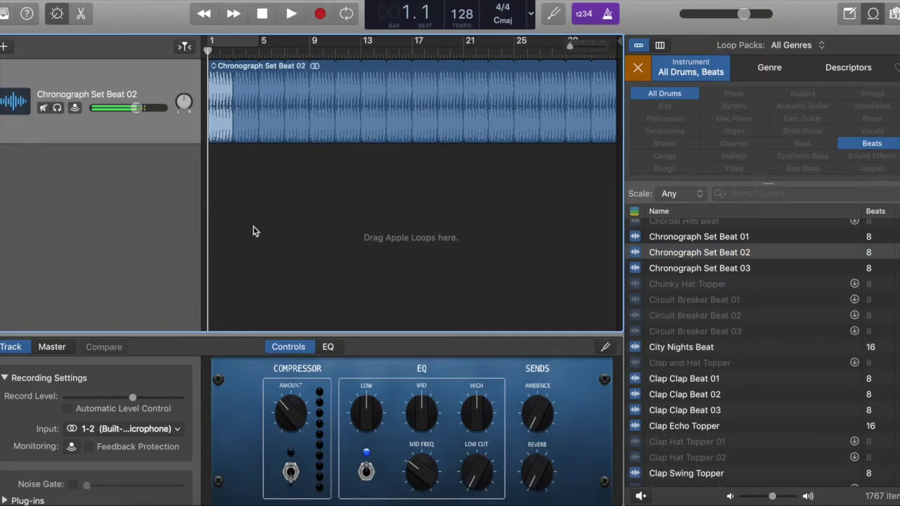
{"action": "key", "text": "space"}
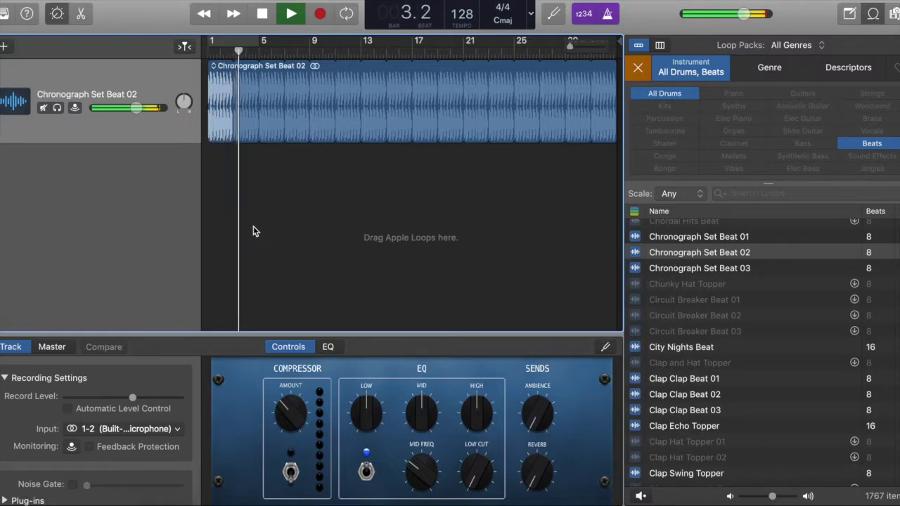
{"action": "key", "text": "space"}
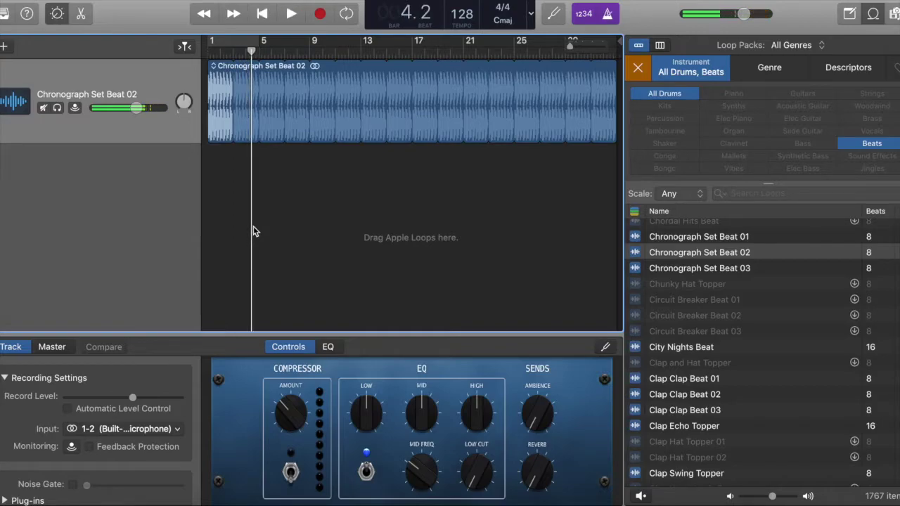
{"action": "key", "text": "Return"}
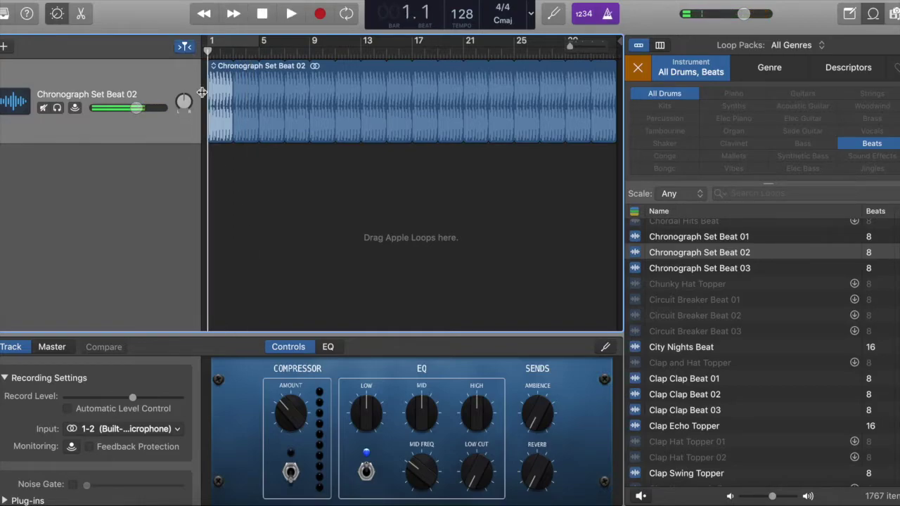
- Clear the All Drums and Beats filters so all 5261 loops are listed
{"action": "scroll", "coordinate": [767, 351], "scroll_direction": "down", "scroll_amount": 10}
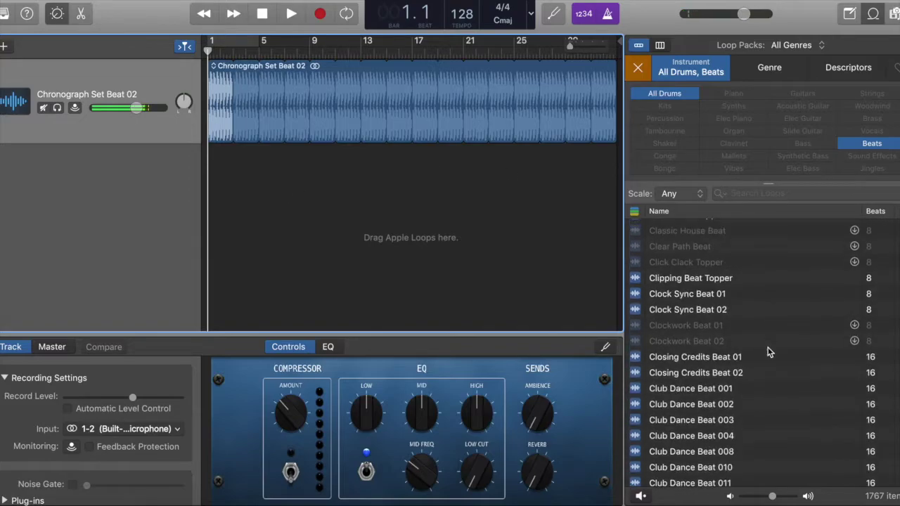
{"action": "left_click", "coordinate": [674, 100]}
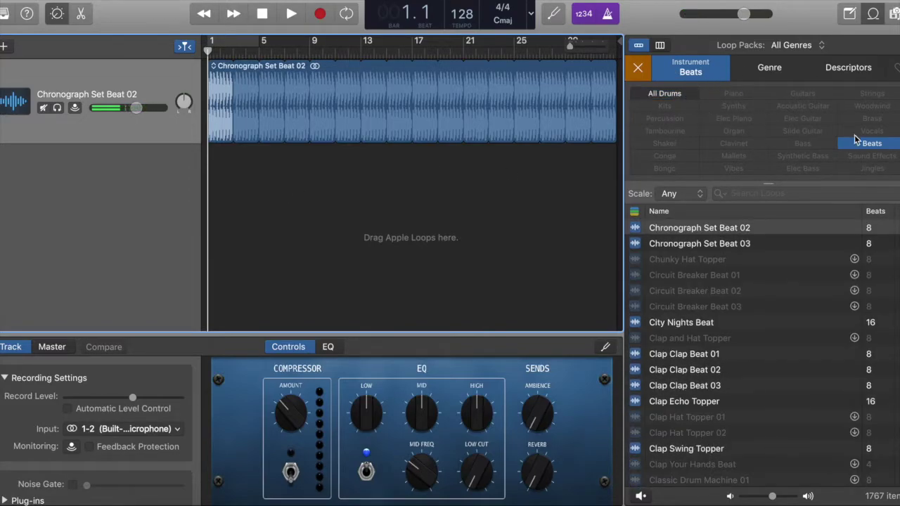
{"action": "left_click", "coordinate": [857, 142]}
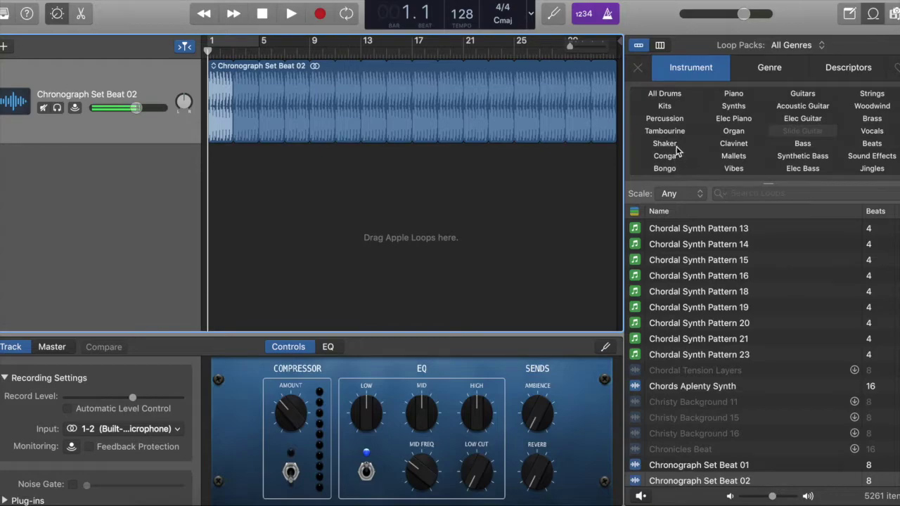
- Filter to Organ loops and preview Island Reggae Organ 06 and Southern Rock Organ 02
{"action": "left_click", "coordinate": [747, 130]}
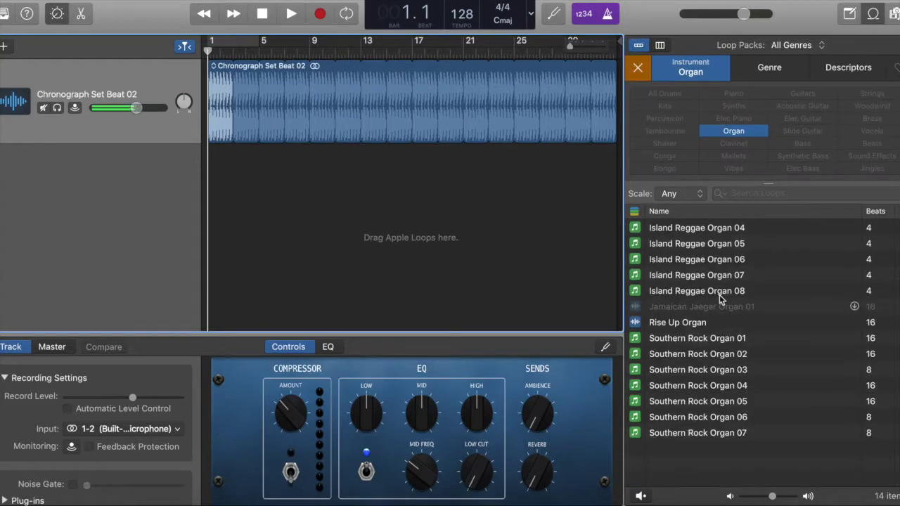
{"action": "left_click", "coordinate": [713, 265]}
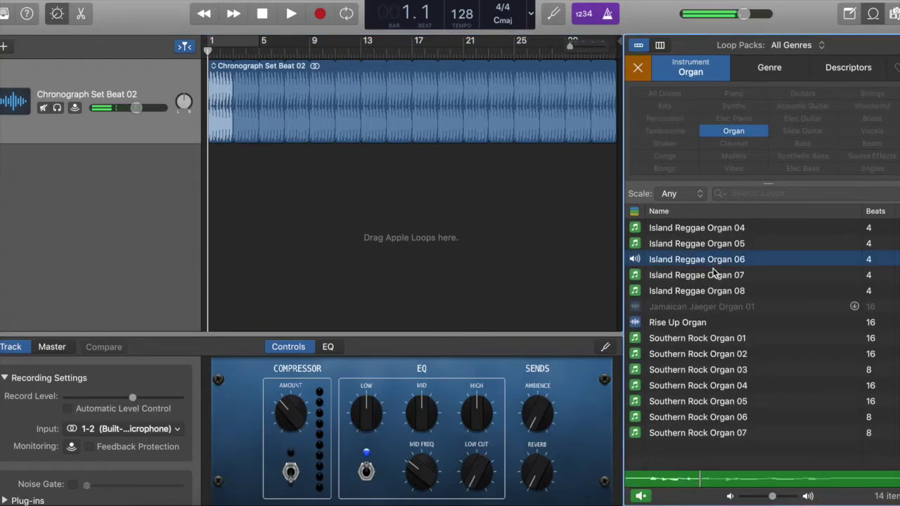
{"action": "left_click", "coordinate": [702, 358]}
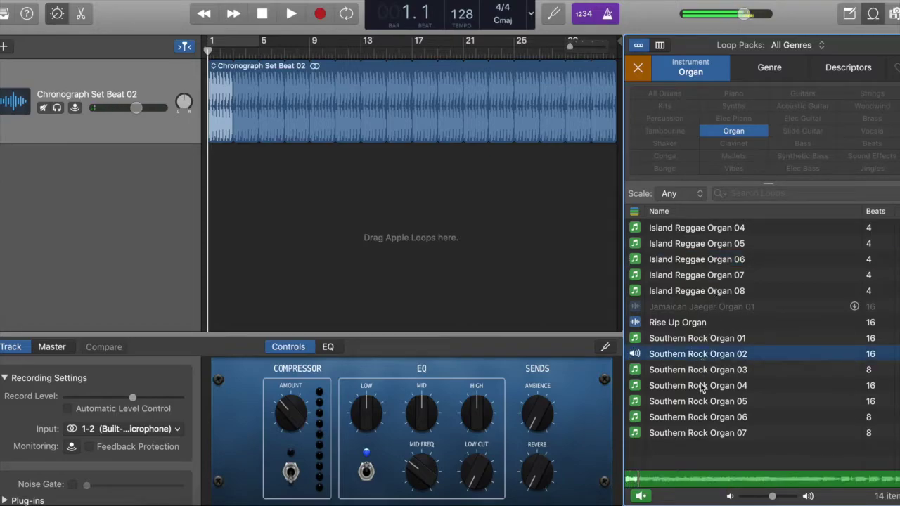
{"action": "left_click", "coordinate": [732, 133]}
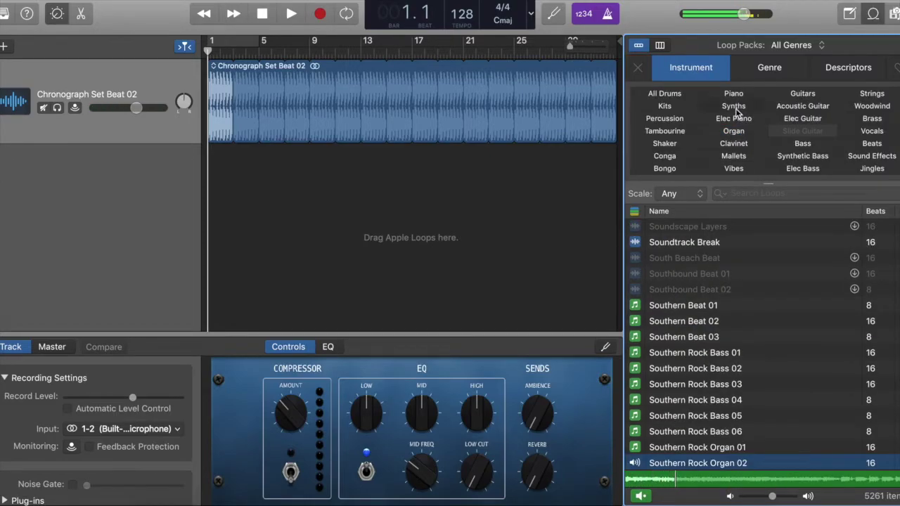
- Preview Synths loops Ultimate Flow, Transport Stop and Techno Synth 01; add Techno Synth 01 at bar 1
{"action": "left_click", "coordinate": [734, 106]}
{"action": "scroll", "coordinate": [704, 385], "scroll_direction": "up", "scroll_amount": 10}
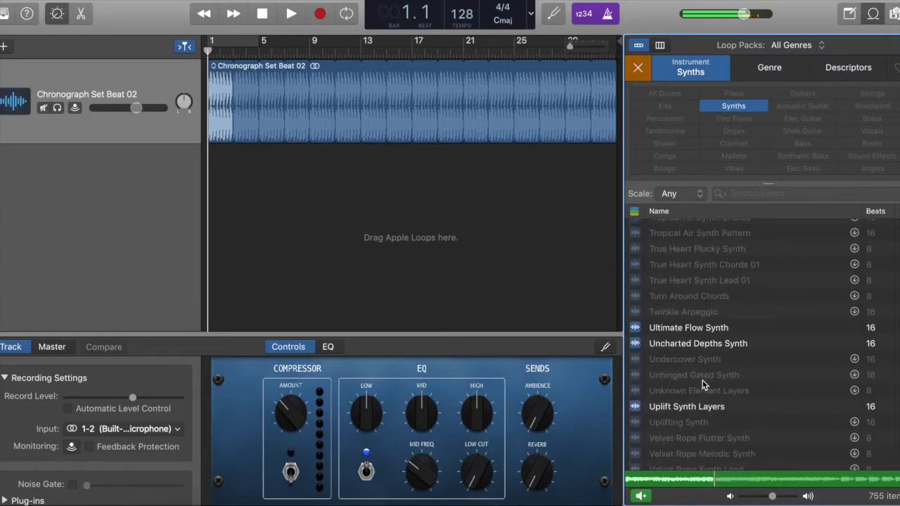
{"action": "left_click", "coordinate": [706, 335]}
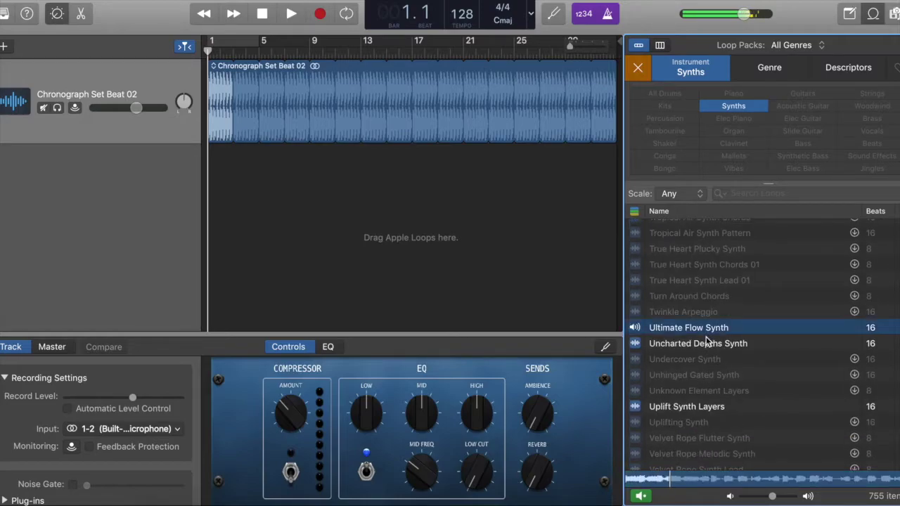
{"action": "scroll", "coordinate": [706, 341], "scroll_direction": "up", "scroll_amount": 5}
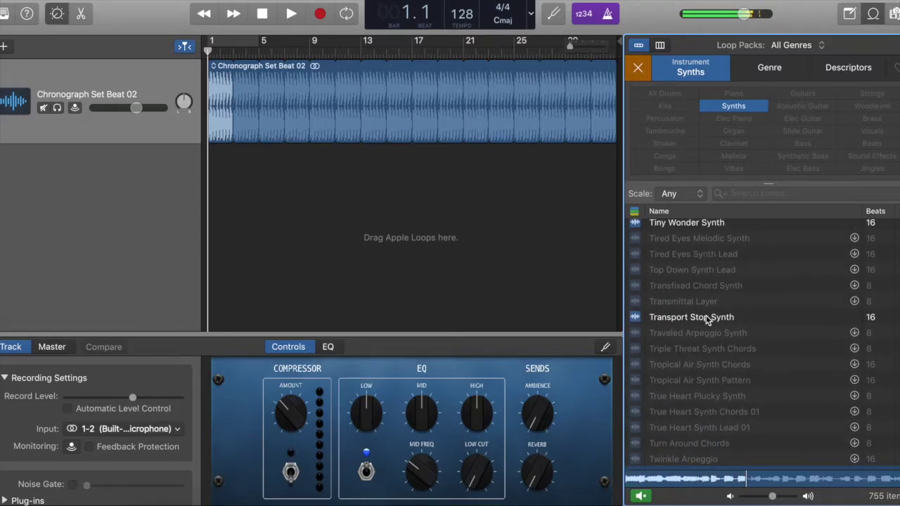
{"action": "left_click", "coordinate": [707, 318]}
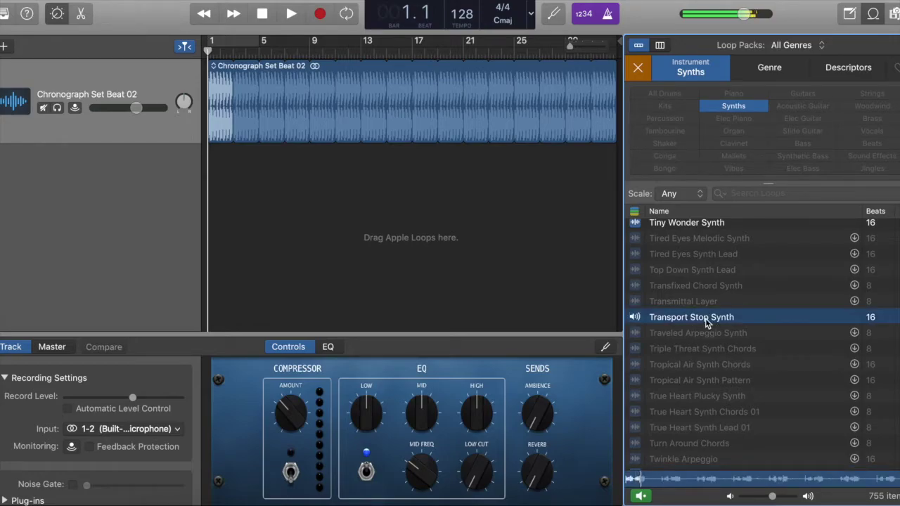
{"action": "scroll", "coordinate": [707, 323], "scroll_direction": "up", "scroll_amount": 4}
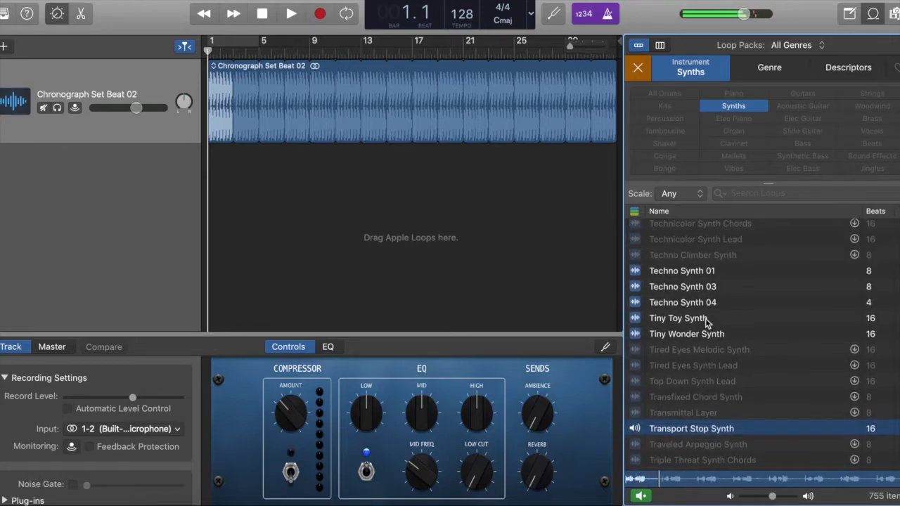
{"action": "left_click", "coordinate": [703, 273]}
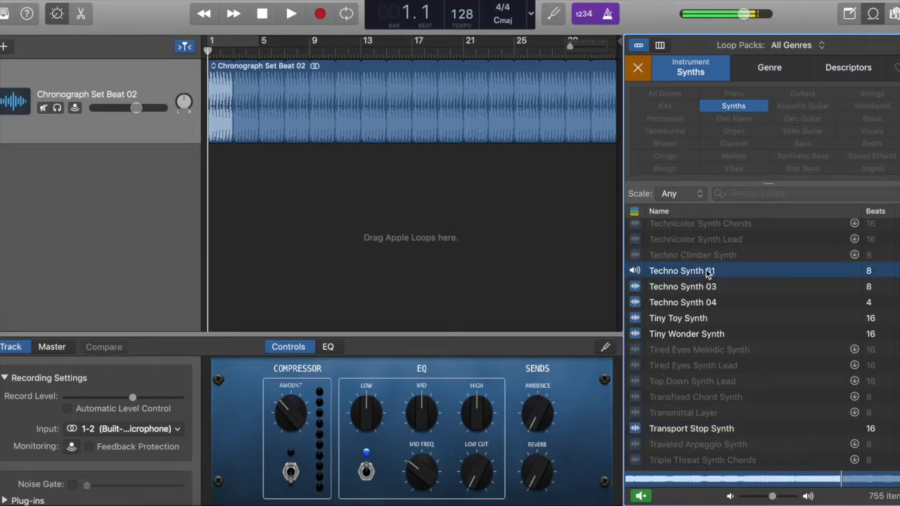
{"action": "left_click_drag", "start_coordinate": [708, 271], "coordinate": [176, 218]}
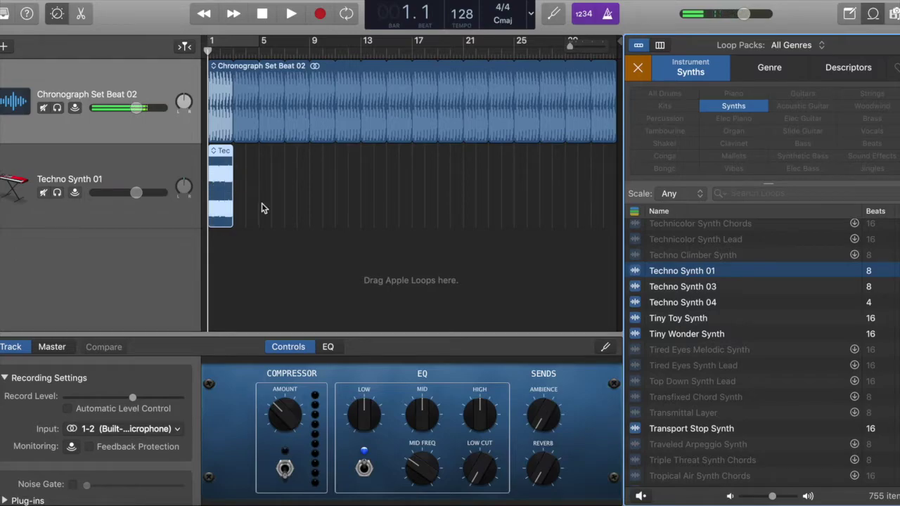
{"action": "key", "text": "super+z"}
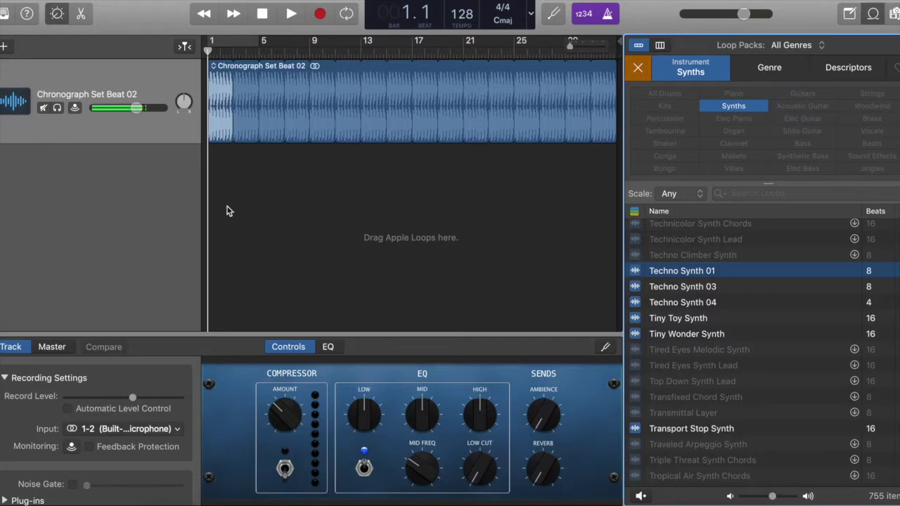
{"action": "left_click", "coordinate": [4, 48]}
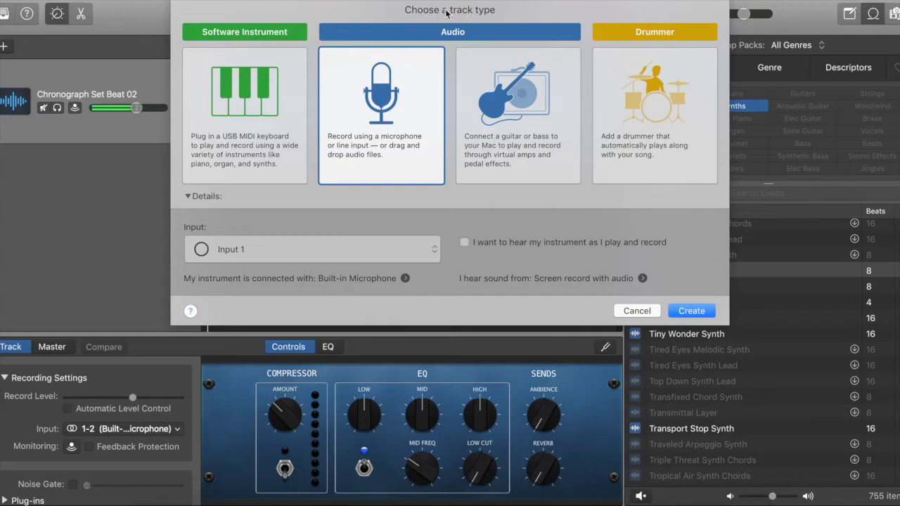
{"action": "double_click", "coordinate": [372, 97]}
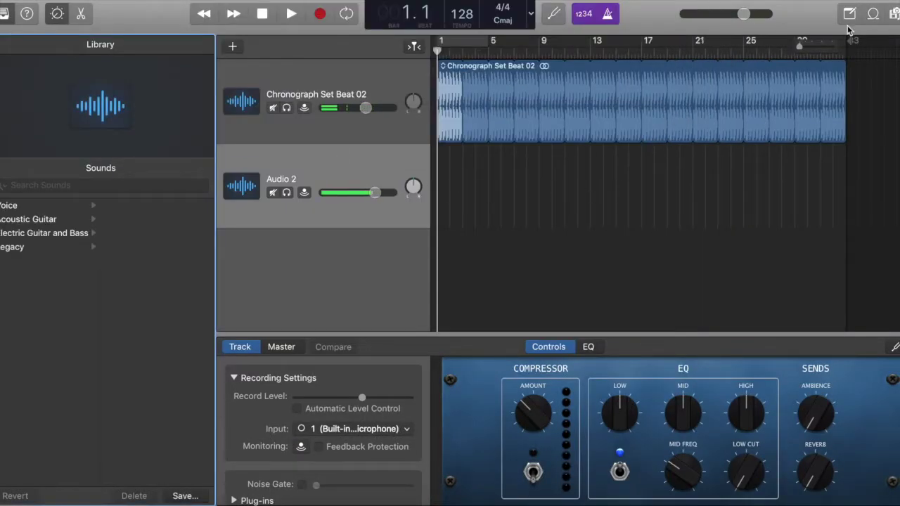
{"action": "left_click", "coordinate": [874, 14]}
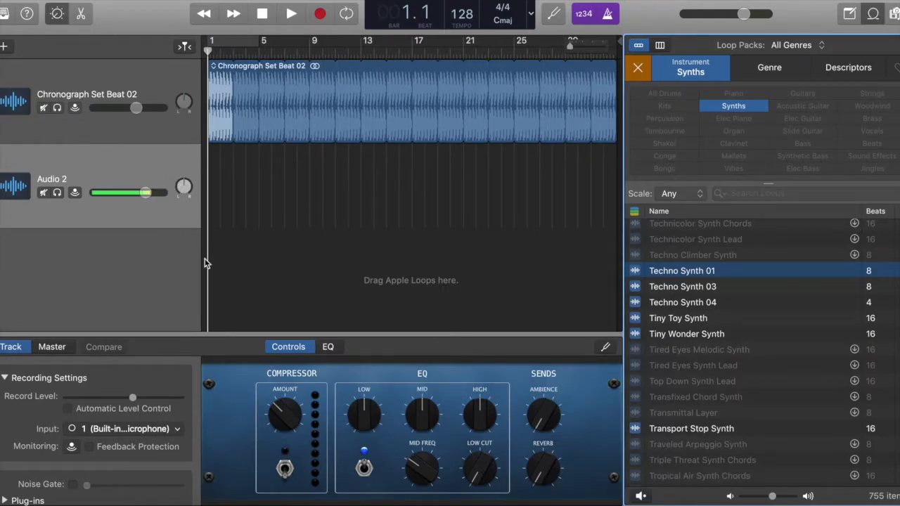
{"action": "key", "text": "super+BackSpace"}
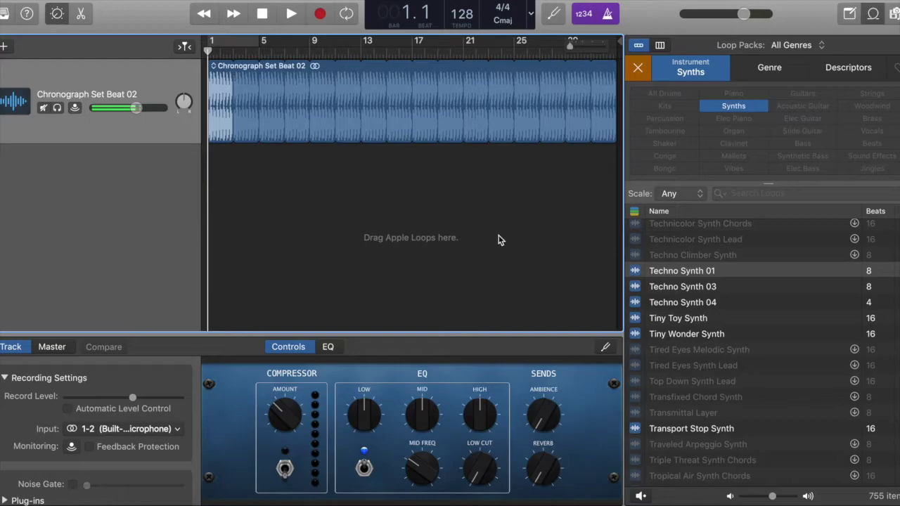
- Put Techno Synth 01 on a new track, loop it, and play it with the drums
{"action": "left_click_drag", "start_coordinate": [738, 274], "coordinate": [202, 181]}
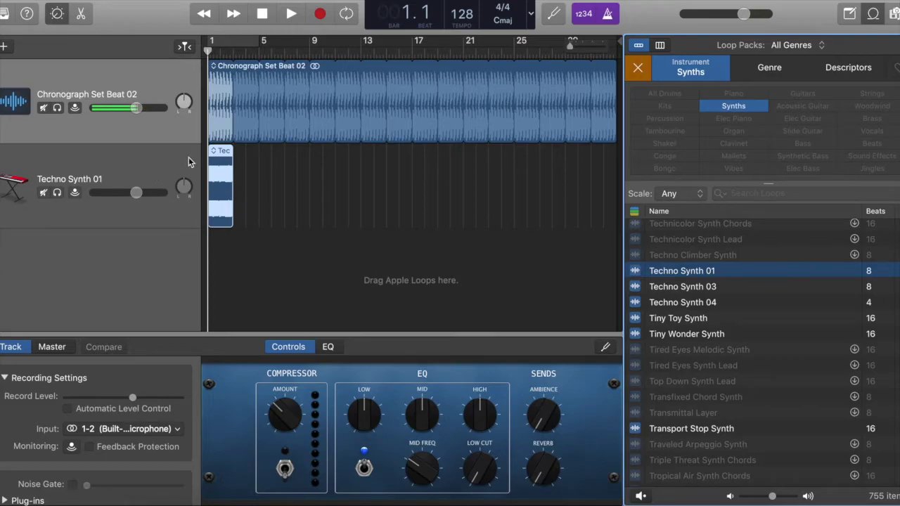
{"action": "key", "text": "l"}
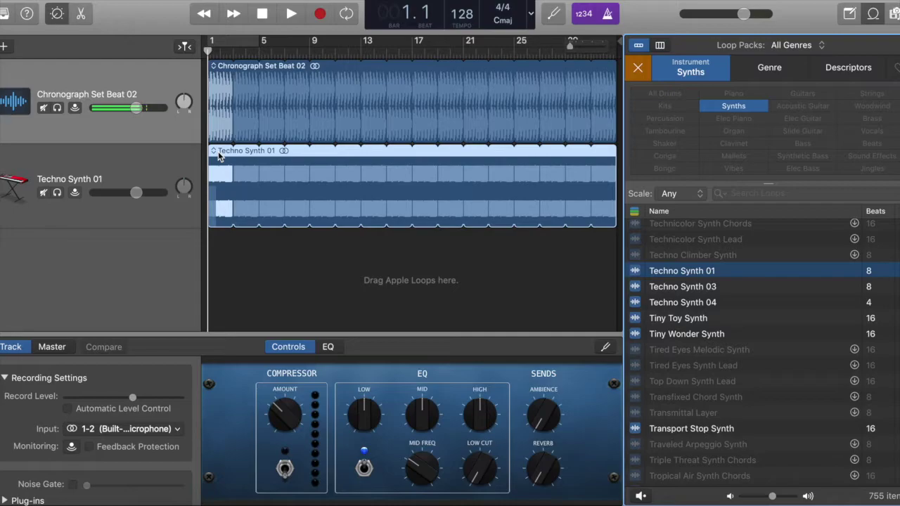
{"action": "key", "text": "space"}
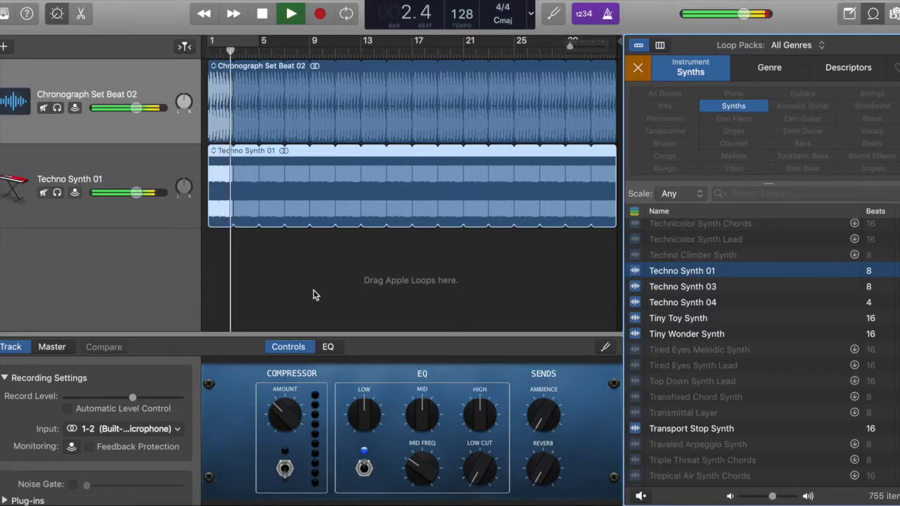
{"action": "key", "text": "space"}
{"action": "scroll", "coordinate": [699, 269], "scroll_direction": "up", "scroll_amount": 2}
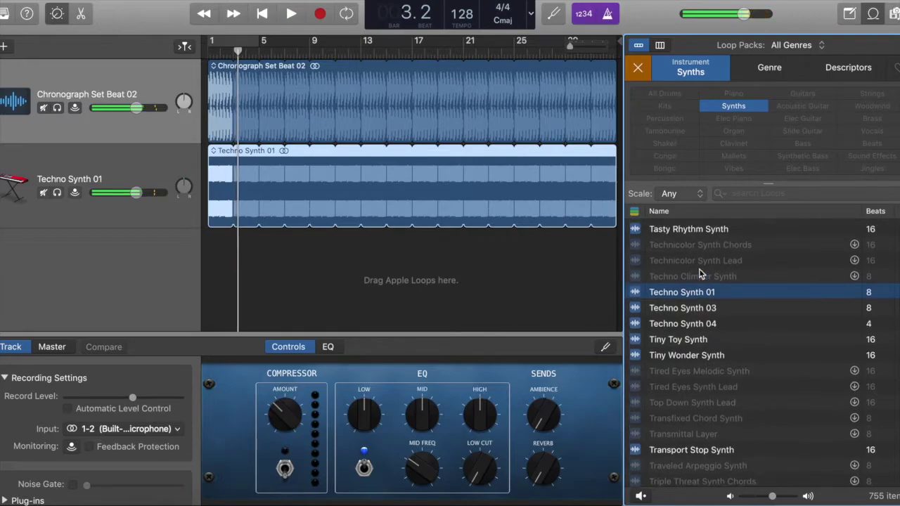
{"action": "left_click", "coordinate": [693, 312]}
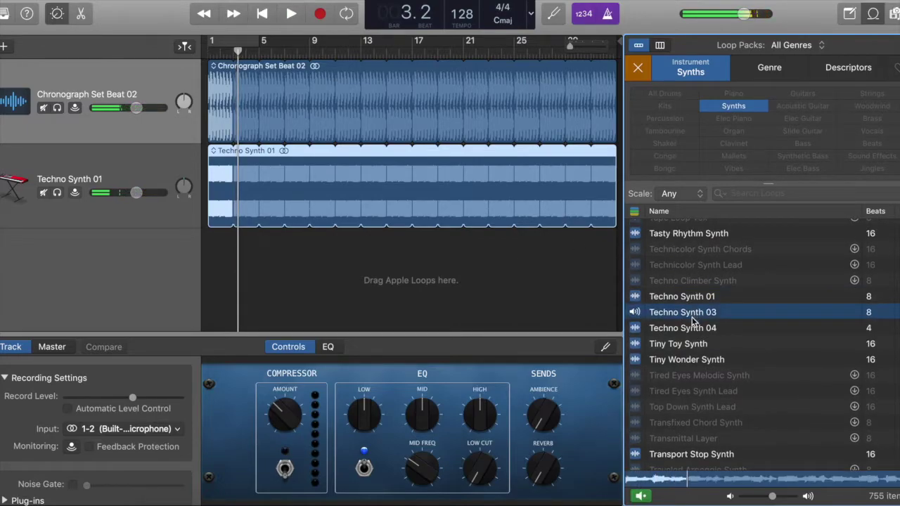
{"action": "left_click", "coordinate": [692, 328]}
{"action": "scroll", "coordinate": [694, 324], "scroll_direction": "down", "scroll_amount": 1}
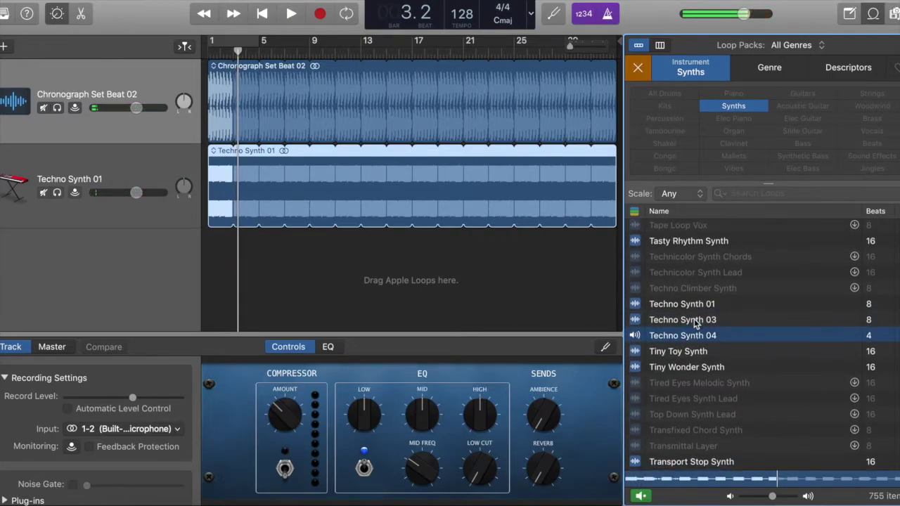
{"action": "scroll", "coordinate": [694, 323], "scroll_direction": "up", "scroll_amount": 5}
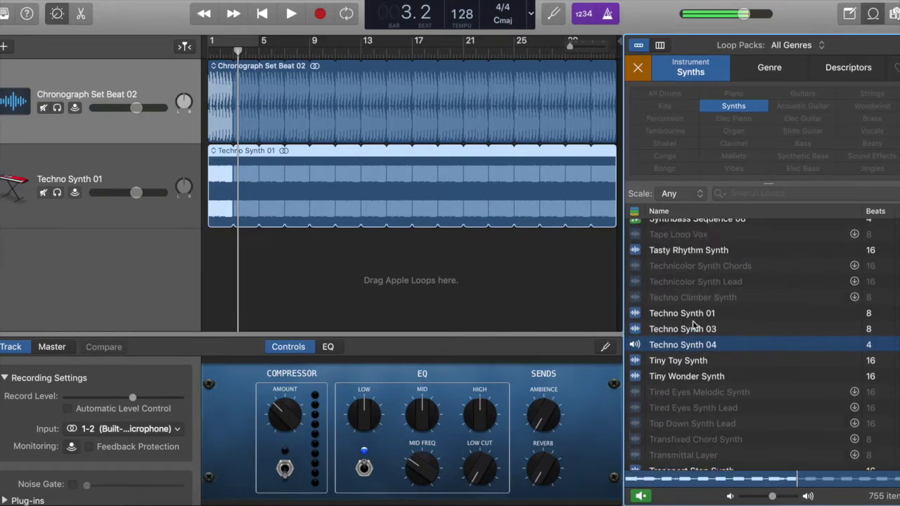
{"action": "scroll", "coordinate": [675, 309], "scroll_direction": "down", "scroll_amount": 5}
{"action": "key", "text": "space"}
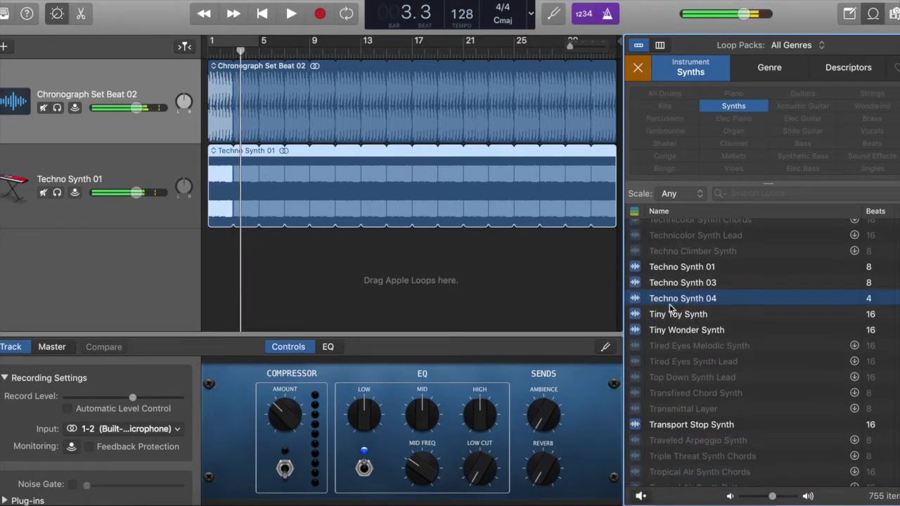
{"action": "scroll", "coordinate": [450, 273], "scroll_direction": "up", "scroll_amount": 5}
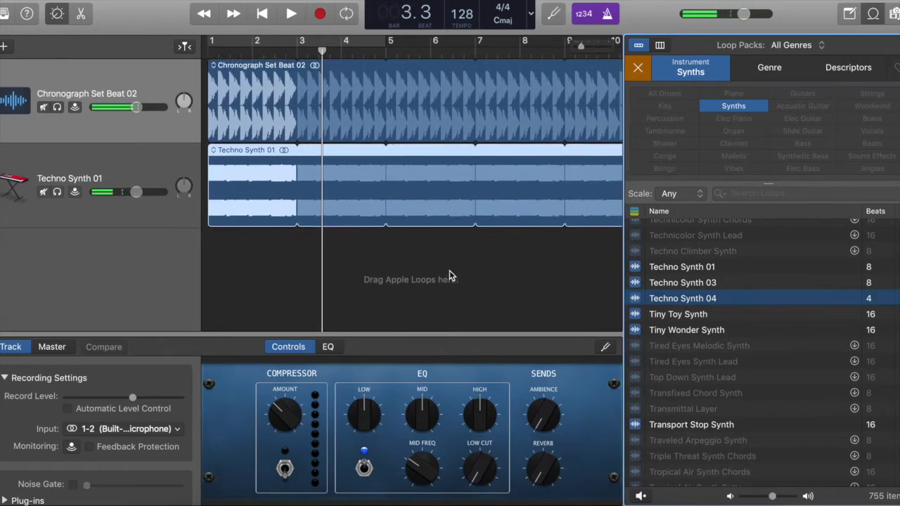
{"action": "scroll", "coordinate": [449, 274], "scroll_direction": "down", "scroll_amount": 2}
- Add Techno Synth 04 on a new track at bar 5, loop it, and play from the start
{"action": "left_click_drag", "start_coordinate": [693, 298], "coordinate": [359, 261]}
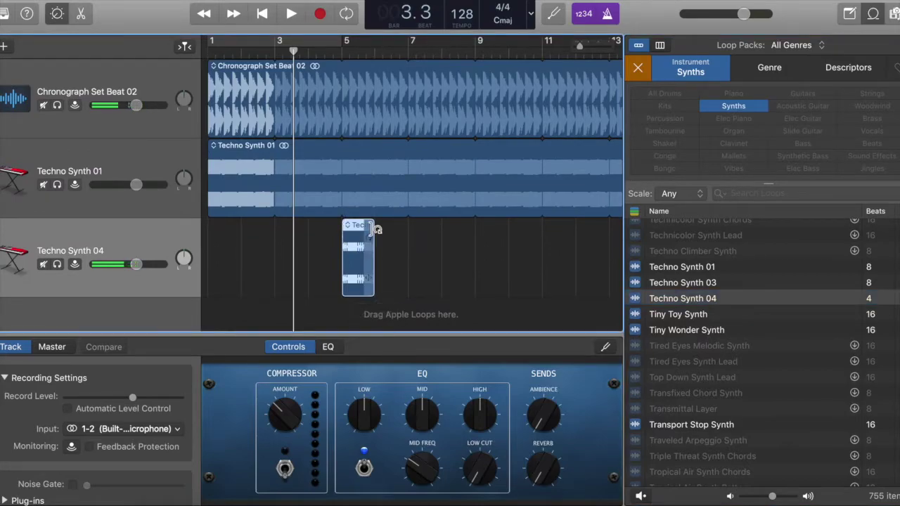
{"action": "key", "text": "l"}
{"action": "key", "text": "Return"}
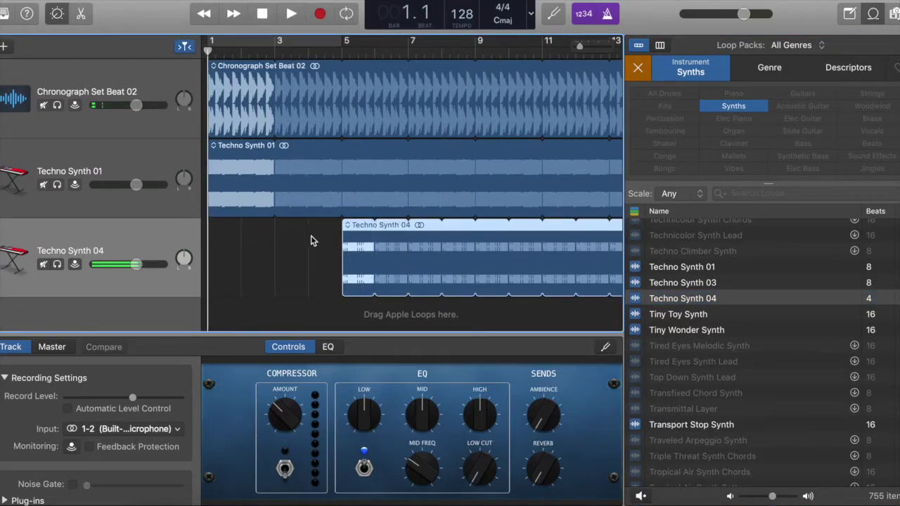
{"action": "left_click", "coordinate": [235, 230]}
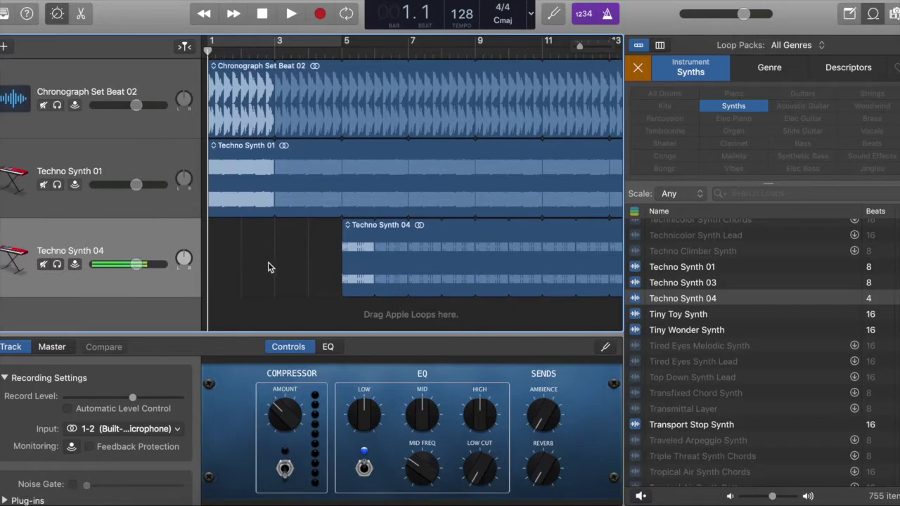
{"action": "key", "text": "space"}
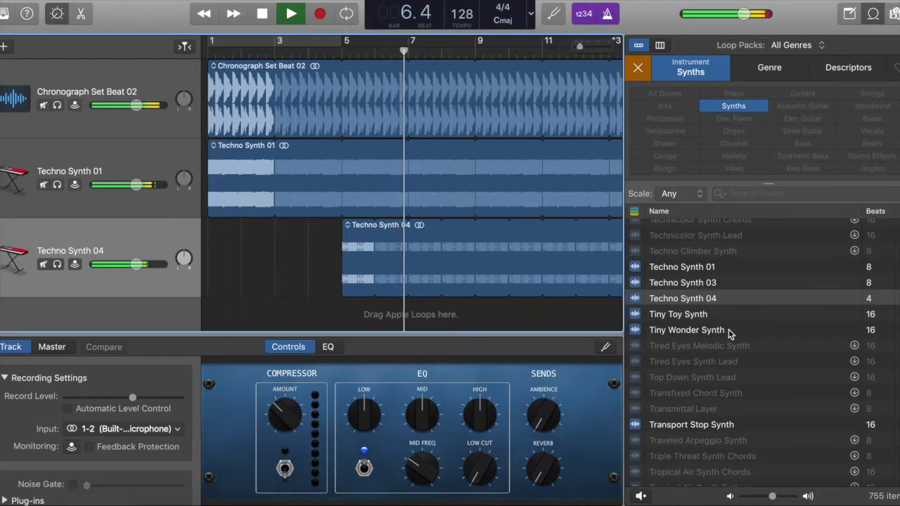
- Stop playback, zoom the timeline out and back in, and return to bar 1
{"action": "scroll", "coordinate": [543, 270], "scroll_direction": "right", "scroll_amount": 2}
{"action": "scroll", "coordinate": [543, 266], "scroll_direction": "right", "scroll_amount": 5}
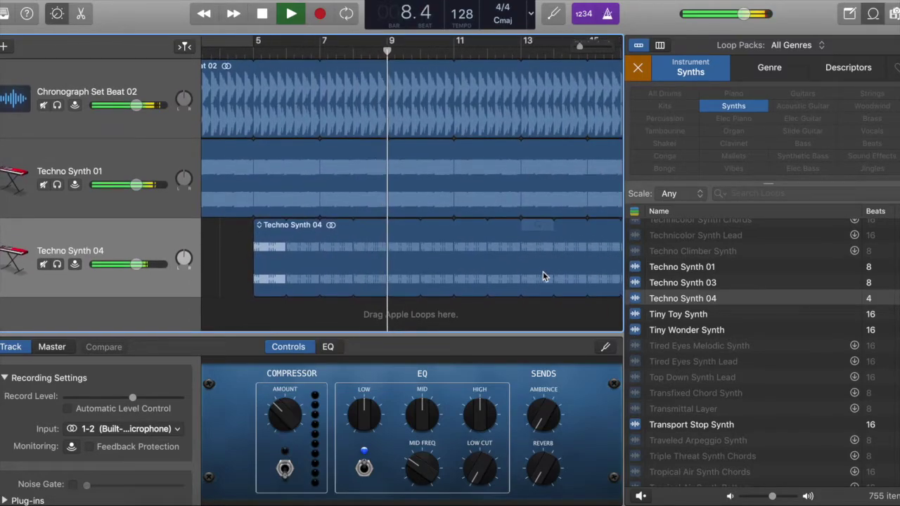
{"action": "key", "text": "space"}
{"action": "key", "text": "super+Left"}
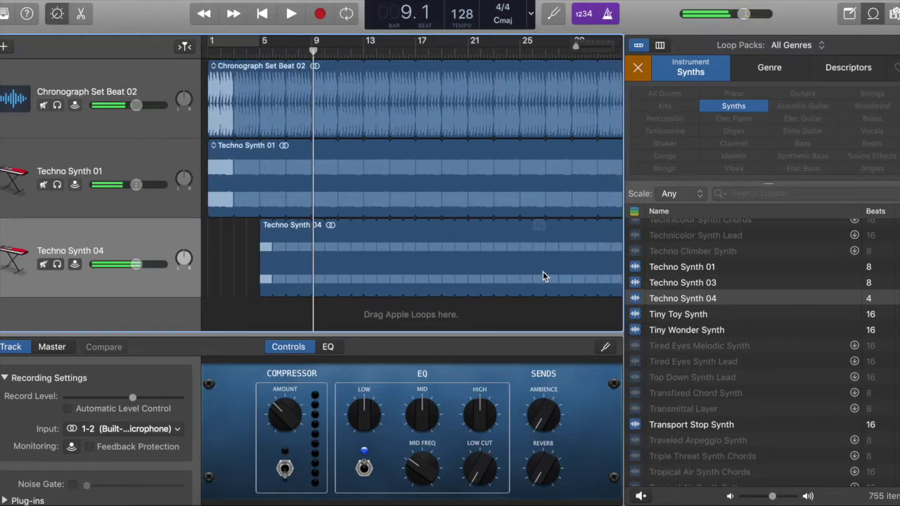
{"action": "key", "text": "super+Right"}
{"action": "key", "text": "Return"}
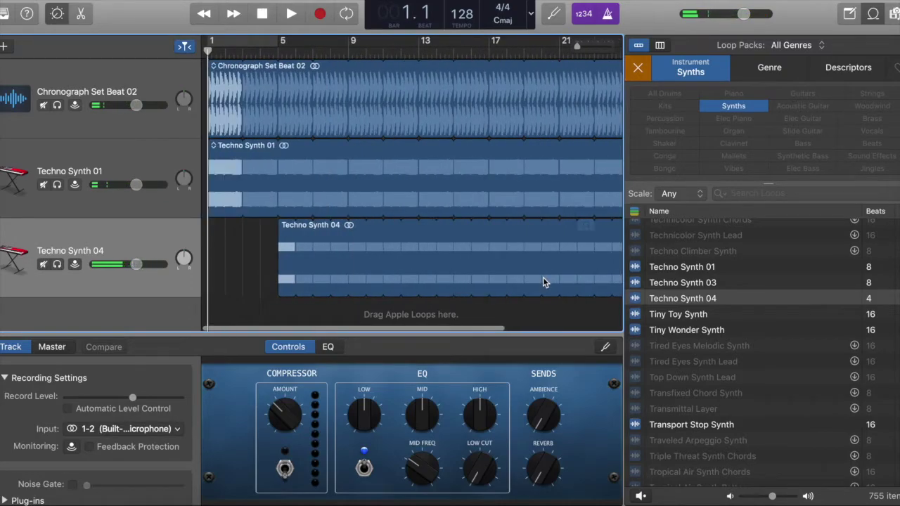
{"action": "key", "text": "super+Right"}
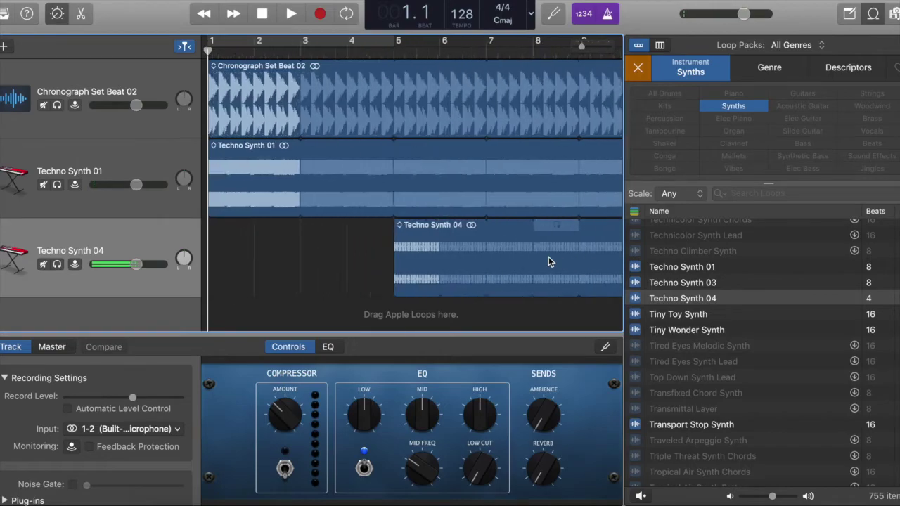
- Drop Synth Array 05 below the tracks, creating empty Audio 4, then clear the Synths filter
{"action": "scroll", "coordinate": [741, 298], "scroll_direction": "down", "scroll_amount": 10}
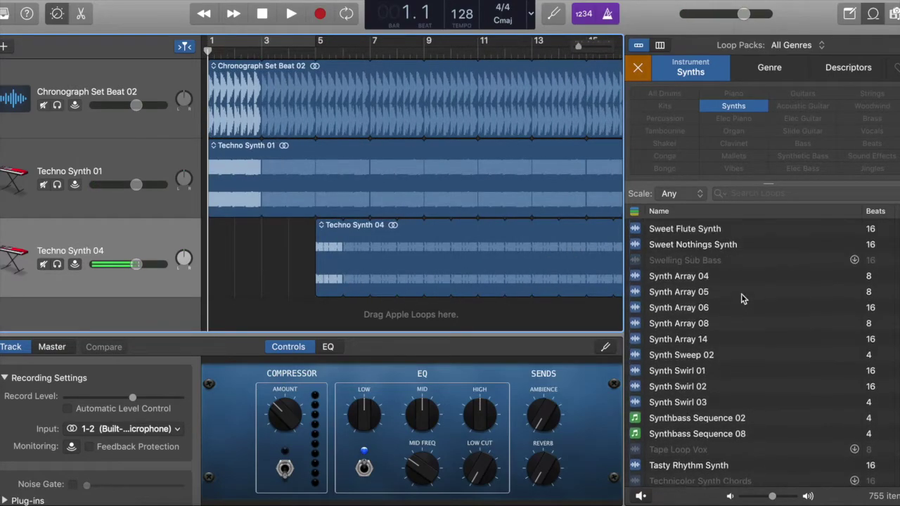
{"action": "scroll", "coordinate": [743, 299], "scroll_direction": "up", "scroll_amount": 8}
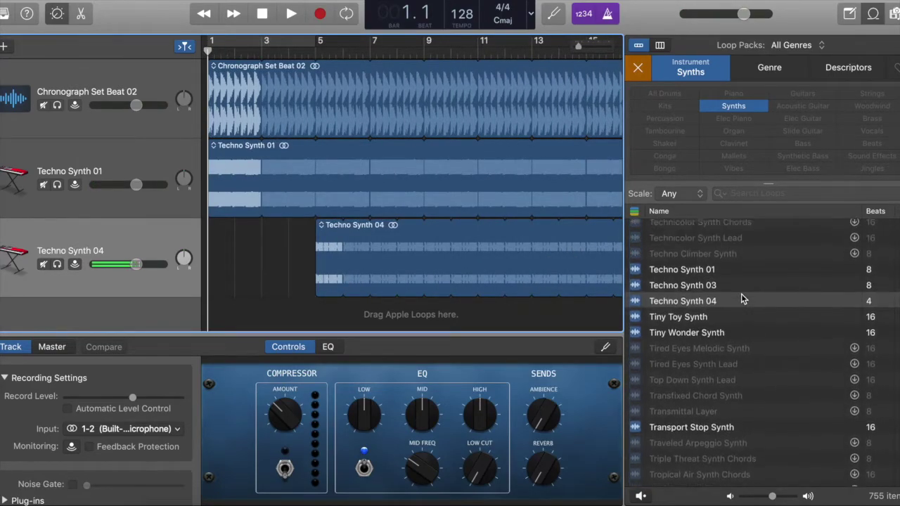
{"action": "scroll", "coordinate": [665, 271], "scroll_direction": "up", "scroll_amount": 3}
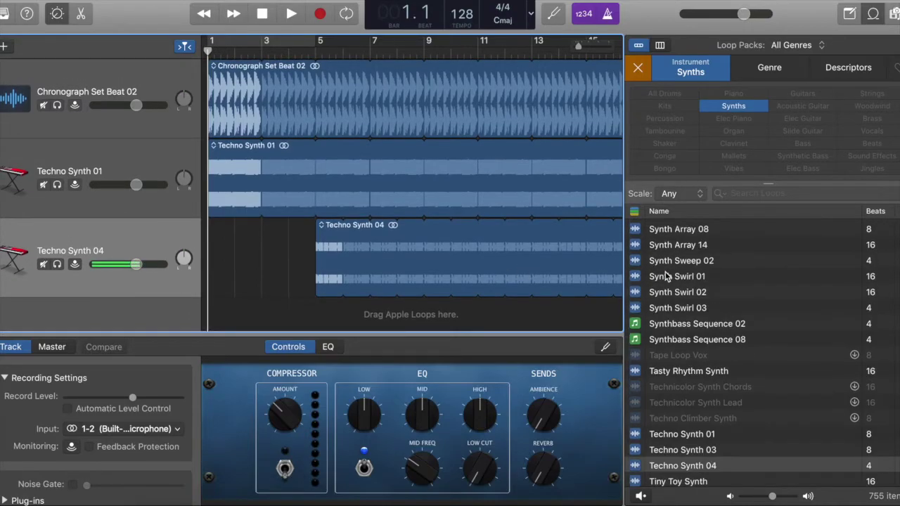
{"action": "scroll", "coordinate": [666, 277], "scroll_direction": "up", "scroll_amount": 2}
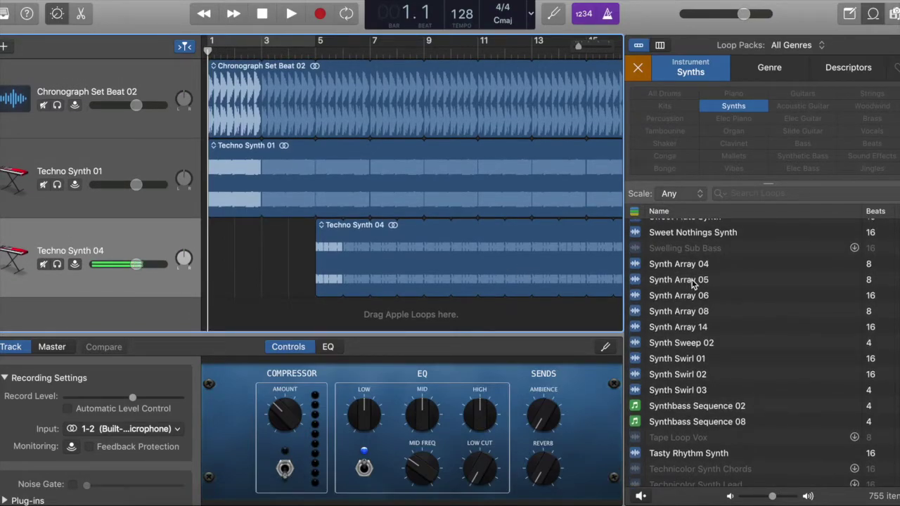
{"action": "left_click_drag", "start_coordinate": [692, 281], "coordinate": [225, 300]}
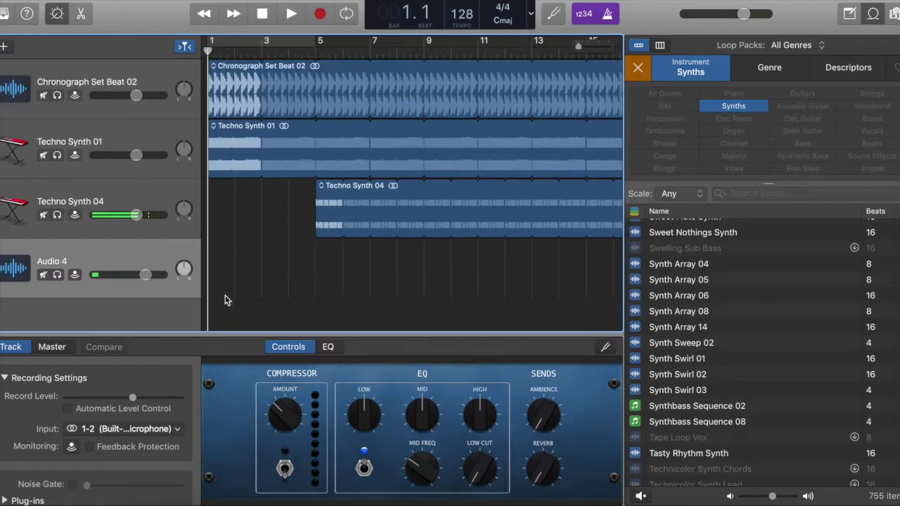
{"action": "left_click", "coordinate": [732, 106]}
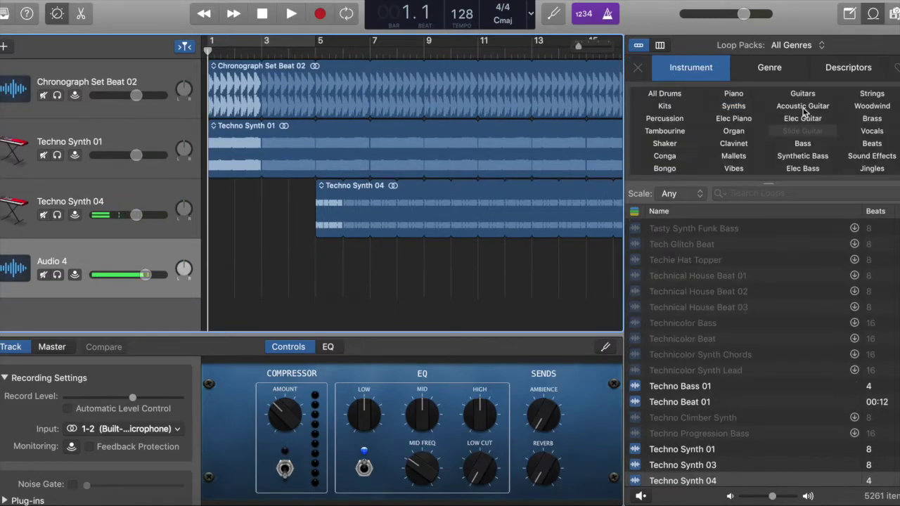
- Filter to Synthetic Bass and audition Waves, Watchful Eye Sub, Watchful Eye Synth and Wonderland Sub Bass
{"action": "left_click", "coordinate": [804, 169]}
{"action": "left_click", "coordinate": [806, 172]}
{"action": "left_click", "coordinate": [803, 156]}
{"action": "left_click", "coordinate": [729, 294]}
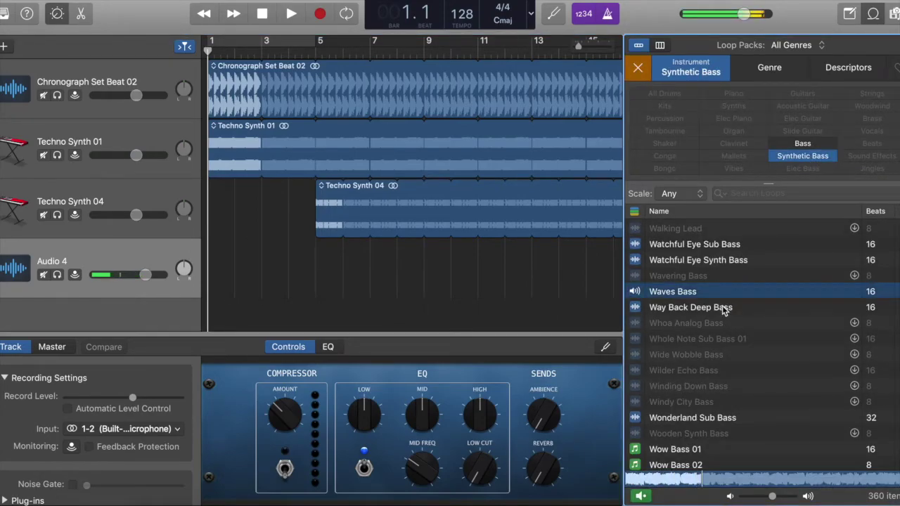
{"action": "left_click", "coordinate": [729, 245]}
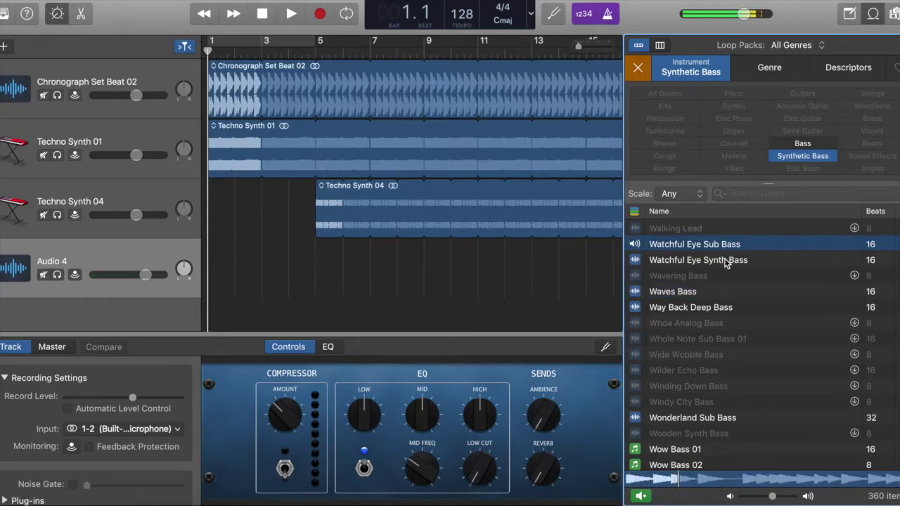
{"action": "left_click", "coordinate": [725, 258]}
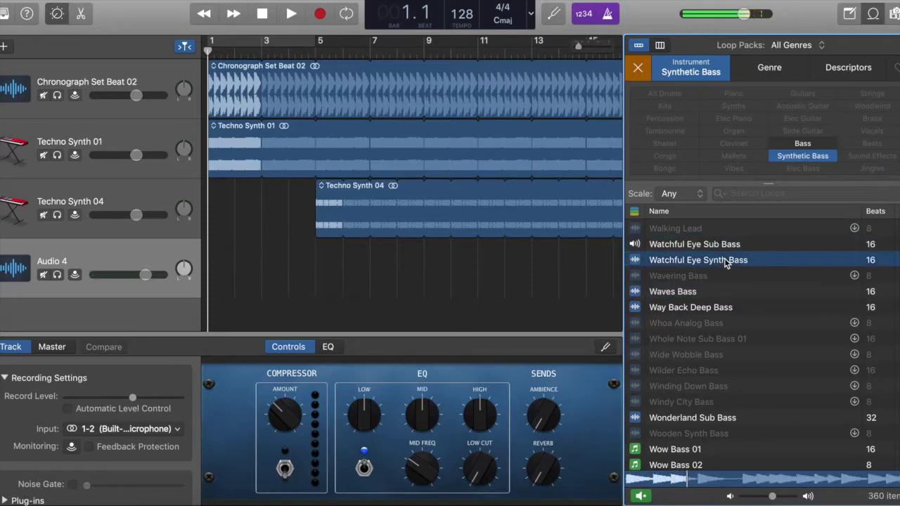
{"action": "left_click", "coordinate": [691, 418]}
- Audition Twin Engine, Turbocharger, Tidal Locked and Transformative, then add Total Control Bass to track four
{"action": "scroll", "coordinate": [691, 417], "scroll_direction": "up", "scroll_amount": 10}
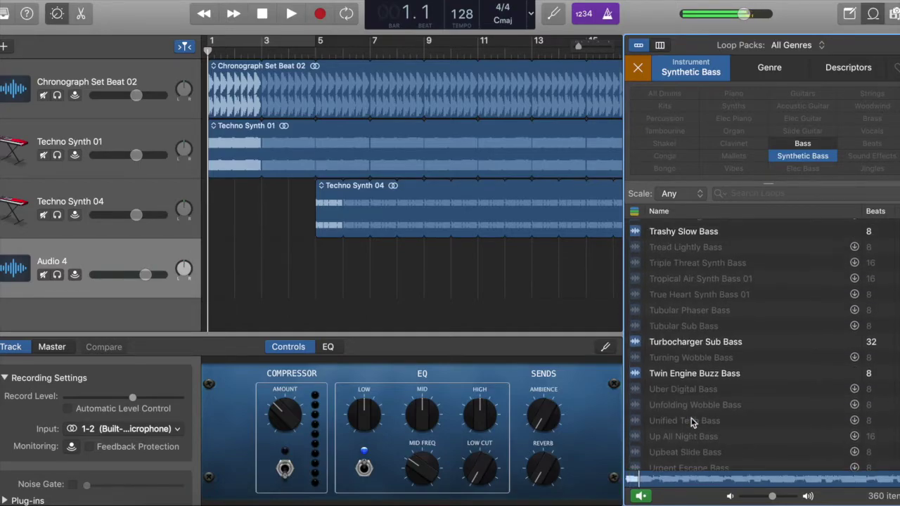
{"action": "left_click", "coordinate": [703, 379]}
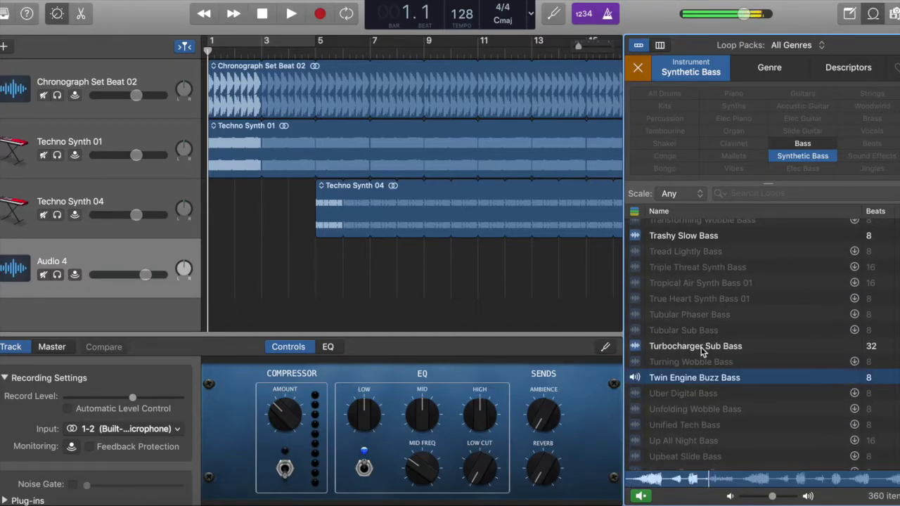
{"action": "left_click", "coordinate": [701, 348]}
{"action": "scroll", "coordinate": [711, 239], "scroll_direction": "up", "scroll_amount": 5}
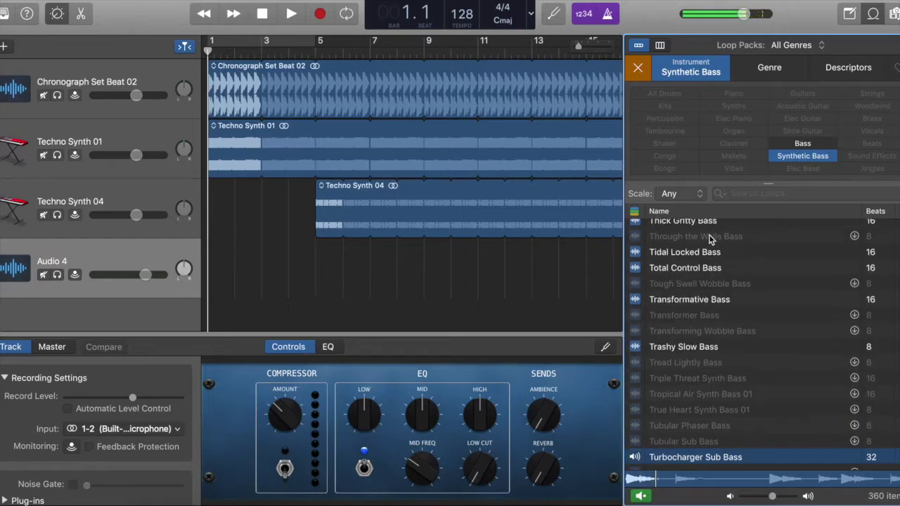
{"action": "left_click", "coordinate": [707, 277]}
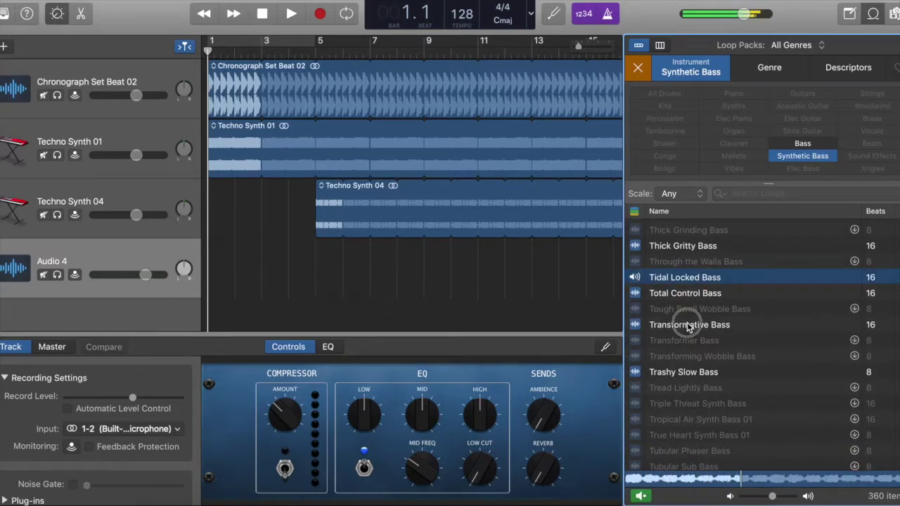
{"action": "left_click", "coordinate": [692, 323]}
{"action": "left_click", "coordinate": [692, 293]}
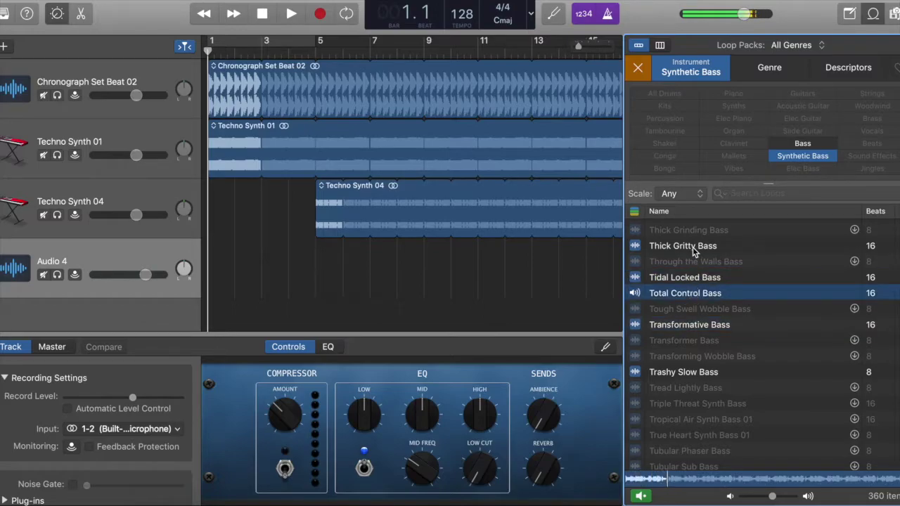
{"action": "left_click_drag", "start_coordinate": [692, 299], "coordinate": [317, 279]}
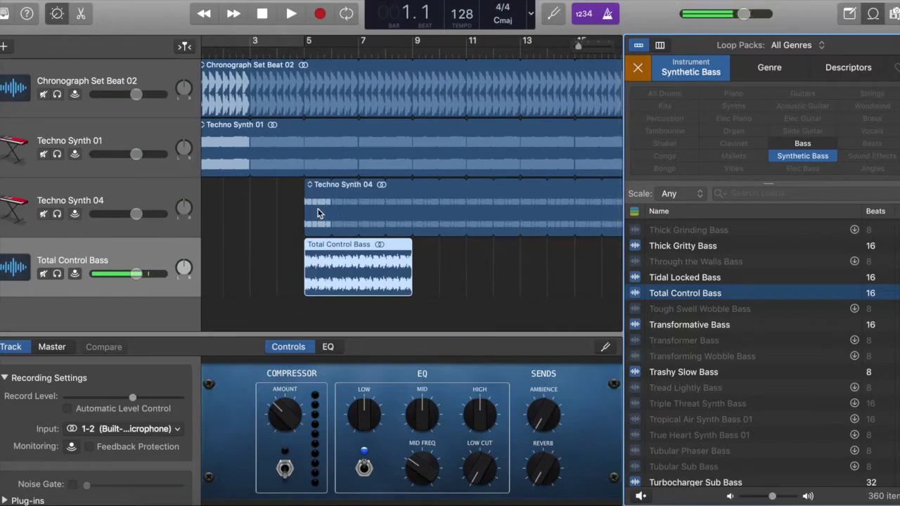
- Move Techno Synth 04 to bar 9, loop Total Control Bass from bar 1, move Techno Synth 01 to bar 5, then play
{"action": "left_click_drag", "start_coordinate": [323, 209], "coordinate": [434, 204]}
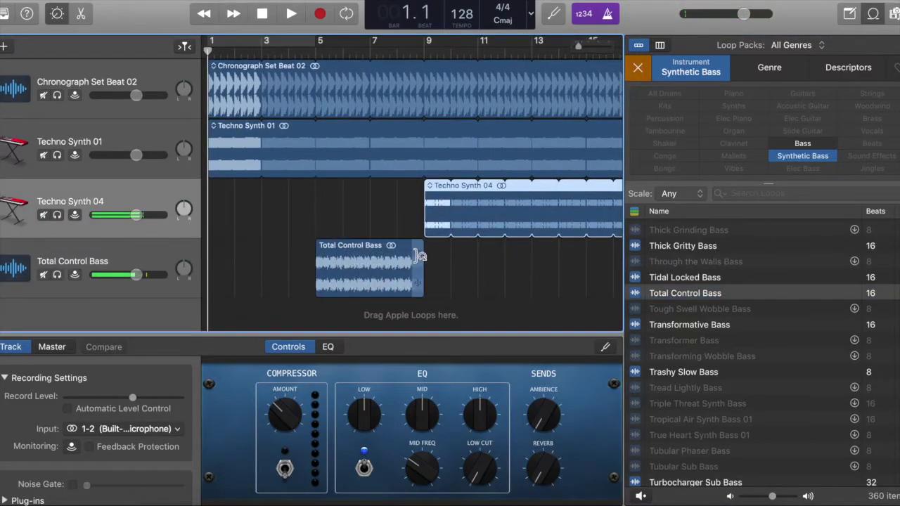
{"action": "left_click", "coordinate": [390, 267]}
{"action": "key", "text": "l"}
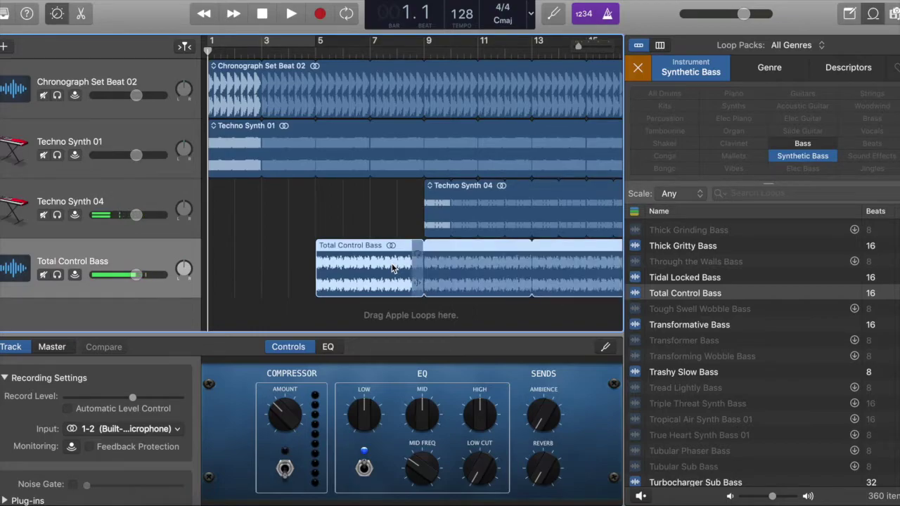
{"action": "left_click_drag", "start_coordinate": [378, 260], "coordinate": [263, 263]}
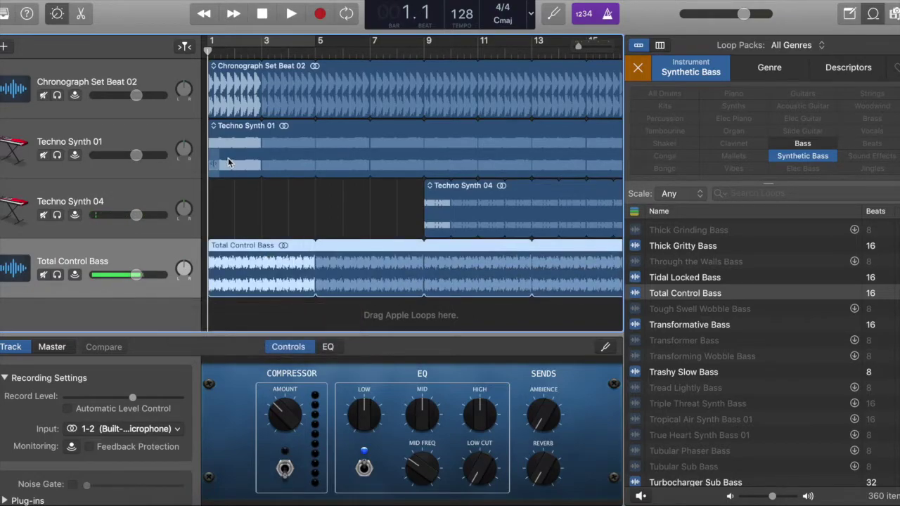
{"action": "left_click_drag", "start_coordinate": [228, 143], "coordinate": [336, 144]}
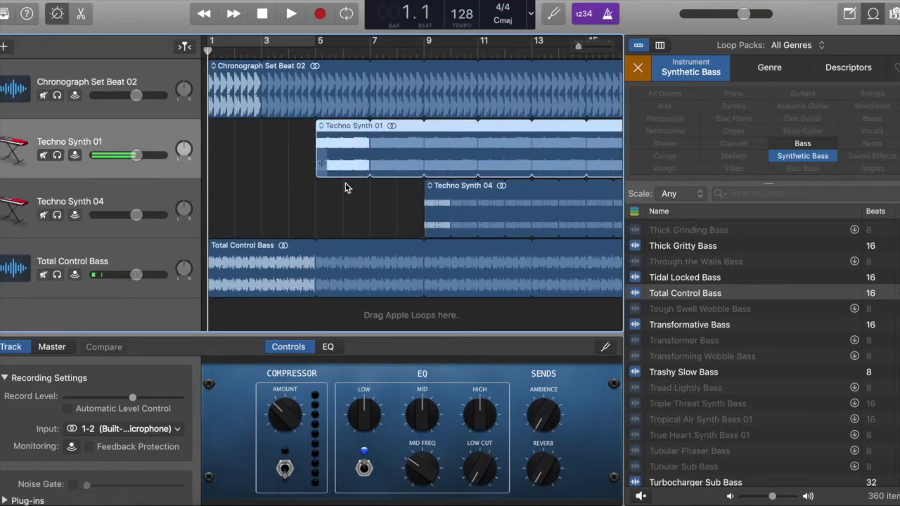
{"action": "key", "text": "space"}
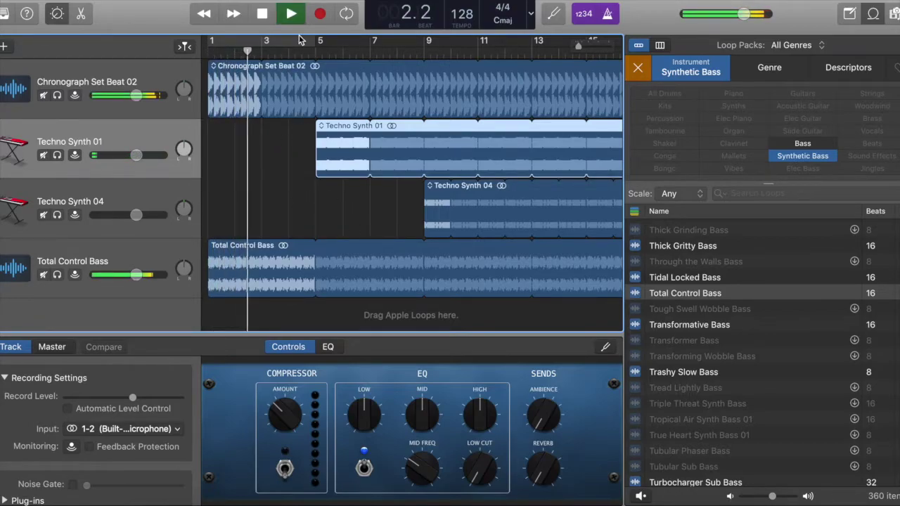
{"action": "key", "text": "space"}
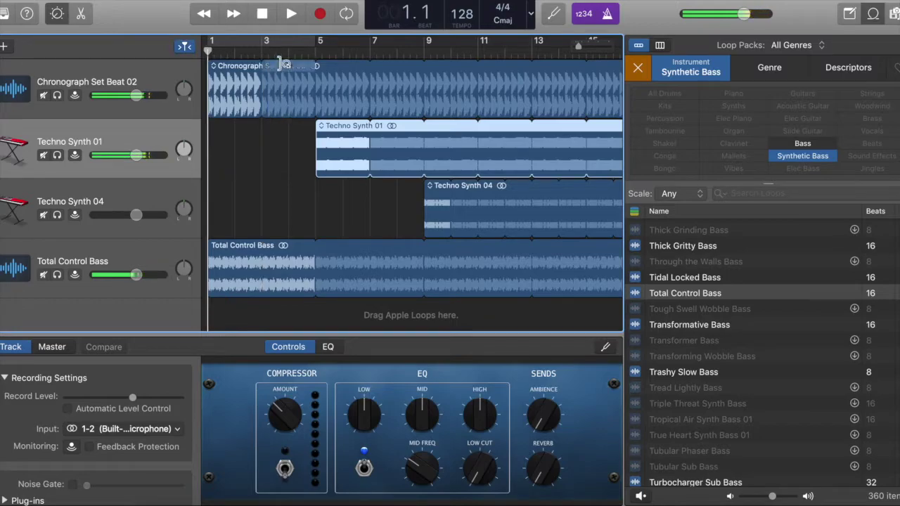
{"action": "left_click", "coordinate": [286, 43]}
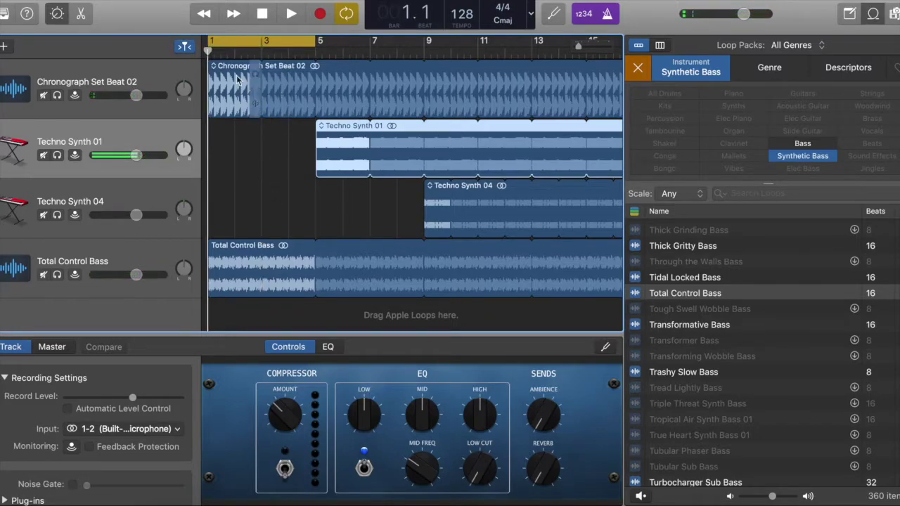
{"action": "left_click", "coordinate": [267, 45]}
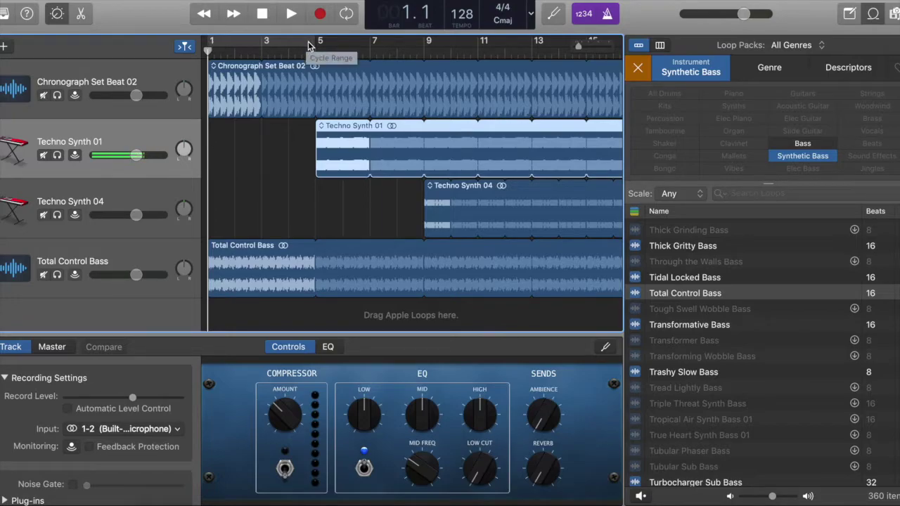
{"action": "left_click", "coordinate": [297, 45]}
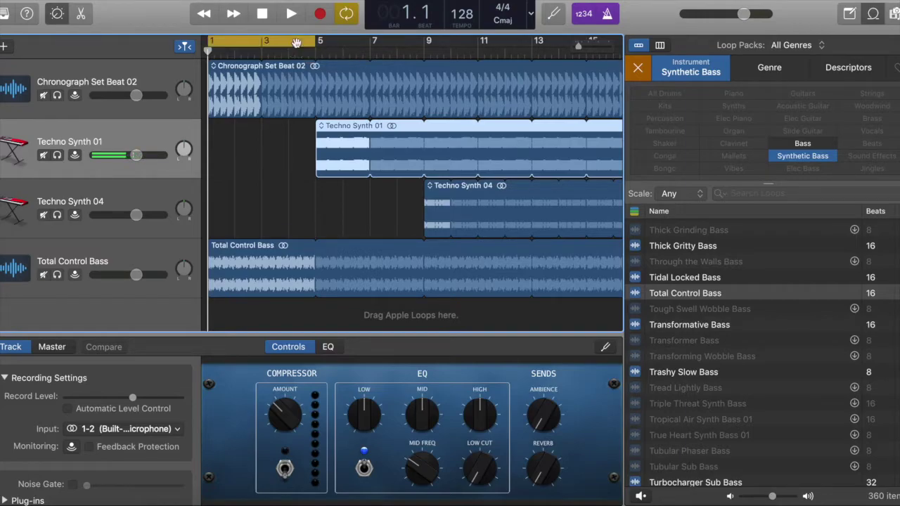
{"action": "left_click", "coordinate": [297, 43]}
{"action": "left_click", "coordinate": [297, 46]}
{"action": "key", "text": "space"}
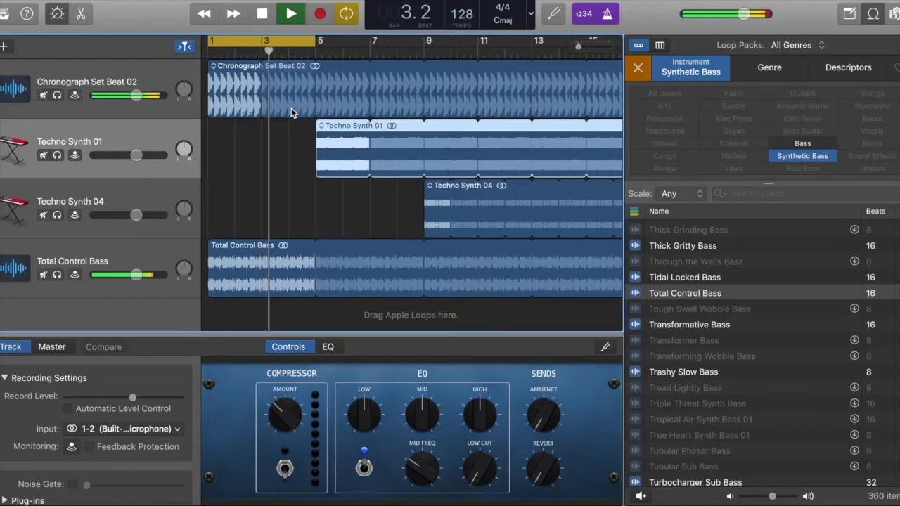
{"action": "key", "text": "c"}
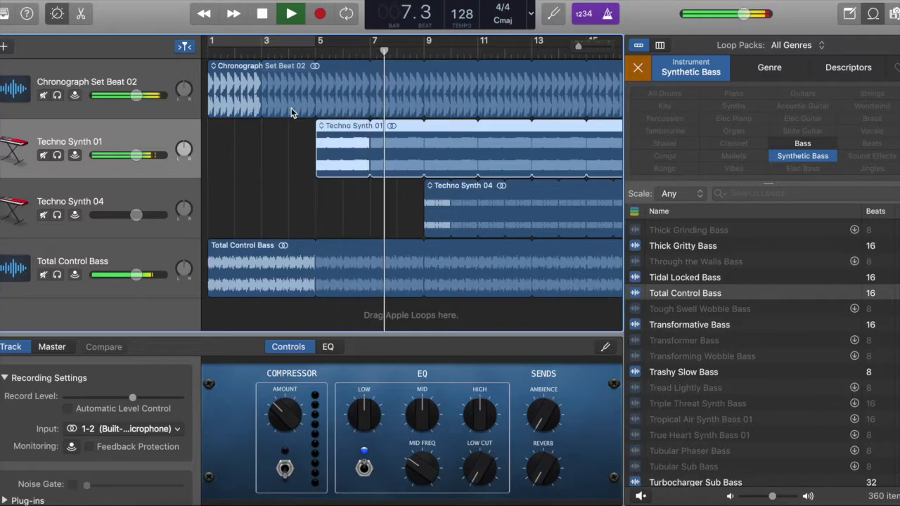
- Stop playback at bar 1 and clear the Synthetic Bass filter to list all 5261 loops
{"action": "scroll", "coordinate": [291, 107], "scroll_direction": "right", "scroll_amount": 1}
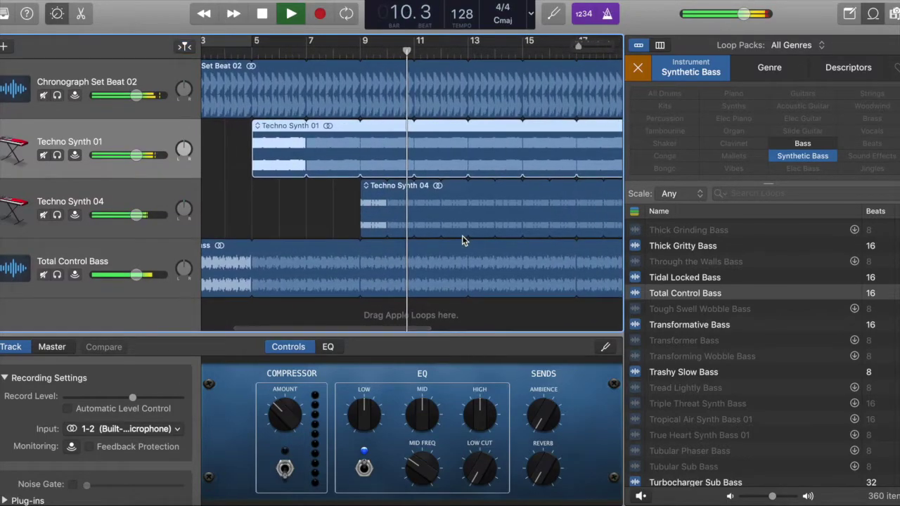
{"action": "key", "text": "space"}
{"action": "key", "text": "Return"}
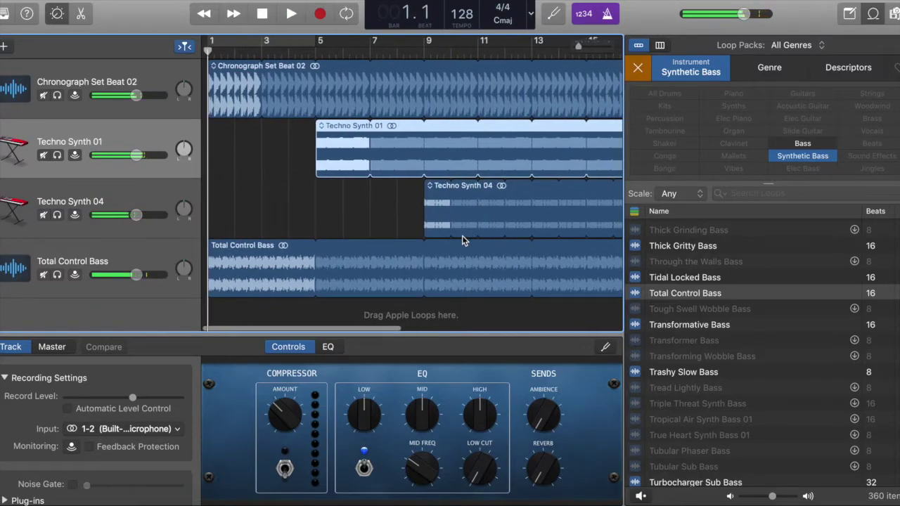
{"action": "left_click", "coordinate": [815, 153]}
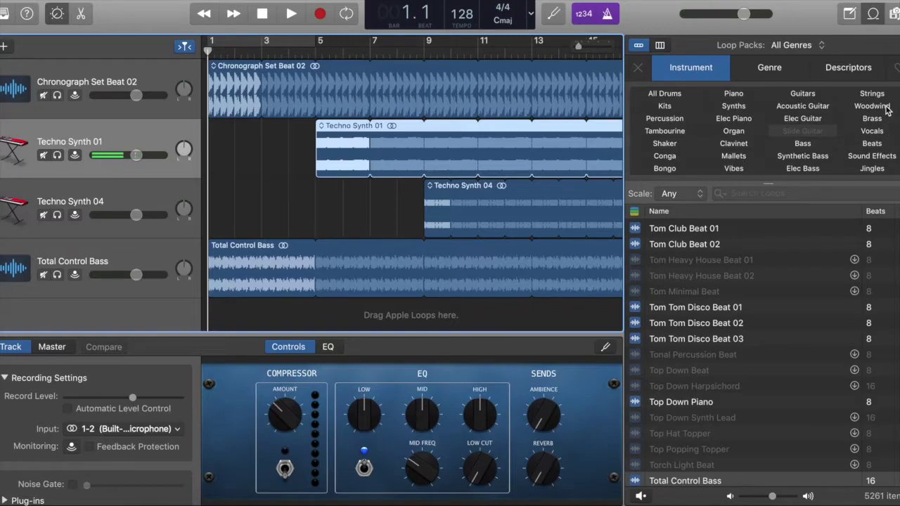
- Filter to the 72 Vocals loops and audition Remix Vocal Warp FX 01 and Remix Vox Electronic 01 and 02
{"action": "left_click", "coordinate": [872, 131]}
{"action": "scroll", "coordinate": [750, 277], "scroll_direction": "up", "scroll_amount": 5}
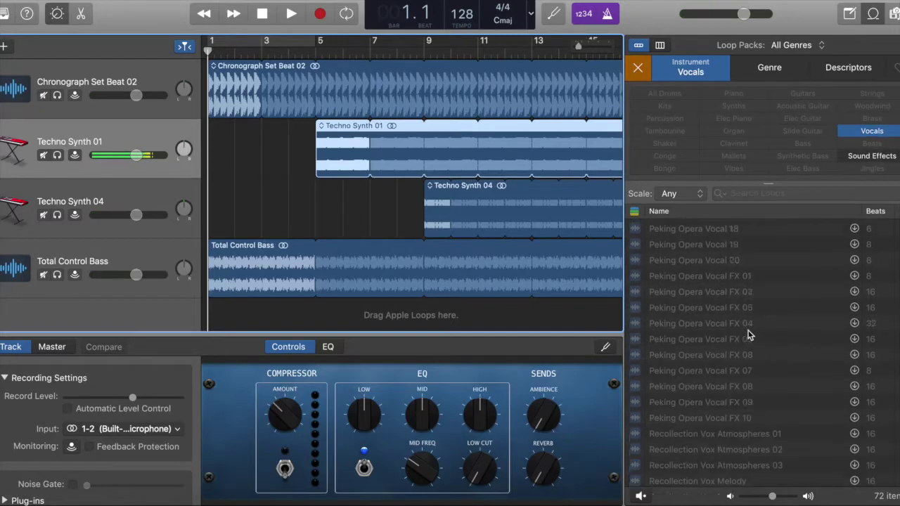
{"action": "scroll", "coordinate": [749, 335], "scroll_direction": "down", "scroll_amount": 5}
{"action": "scroll", "coordinate": [750, 335], "scroll_direction": "up", "scroll_amount": 5}
{"action": "scroll", "coordinate": [749, 335], "scroll_direction": "down", "scroll_amount": 4}
{"action": "scroll", "coordinate": [750, 335], "scroll_direction": "down", "scroll_amount": 1}
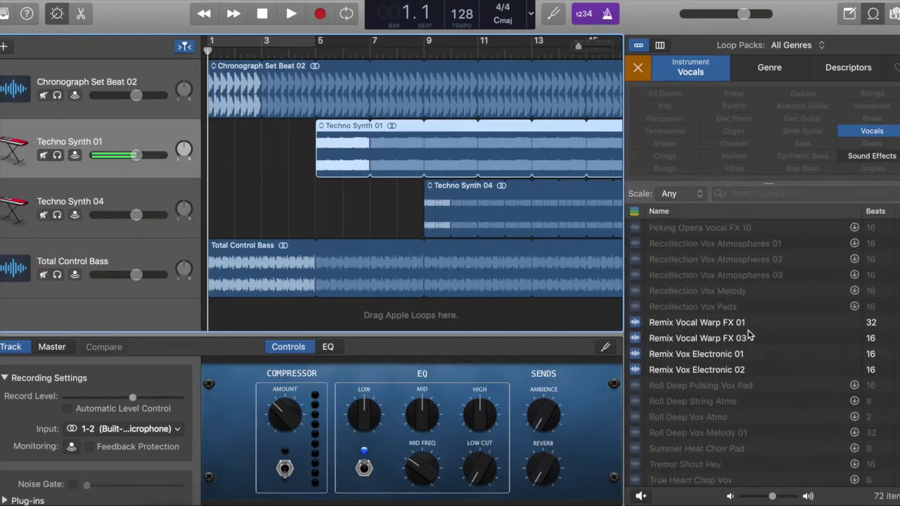
{"action": "left_click", "coordinate": [710, 329]}
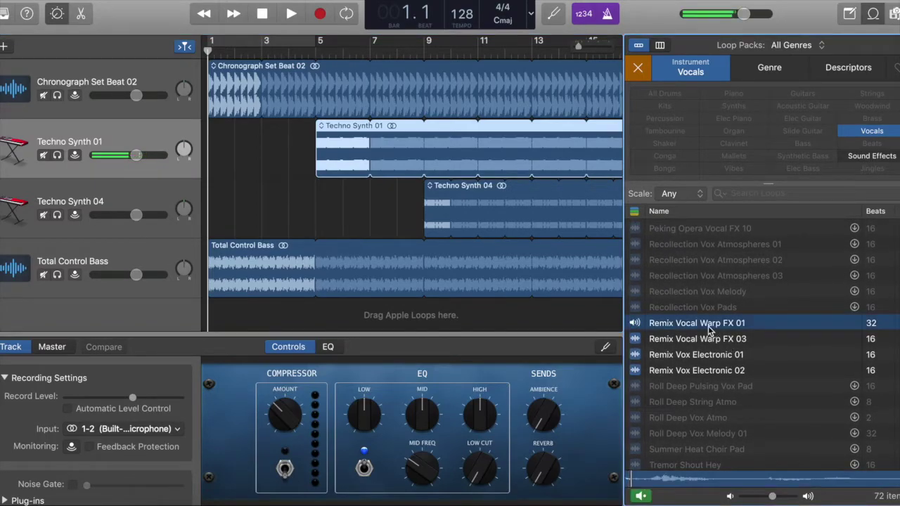
{"action": "left_click", "coordinate": [712, 356]}
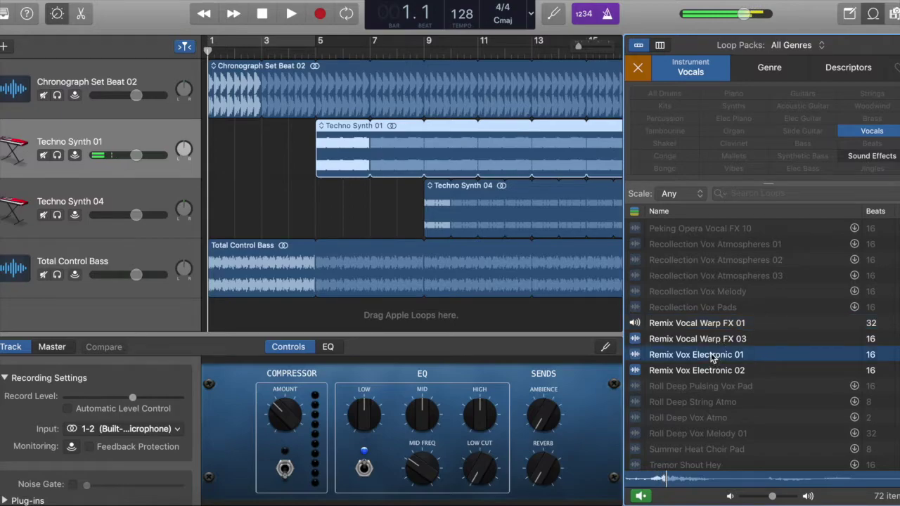
{"action": "left_click", "coordinate": [710, 371]}
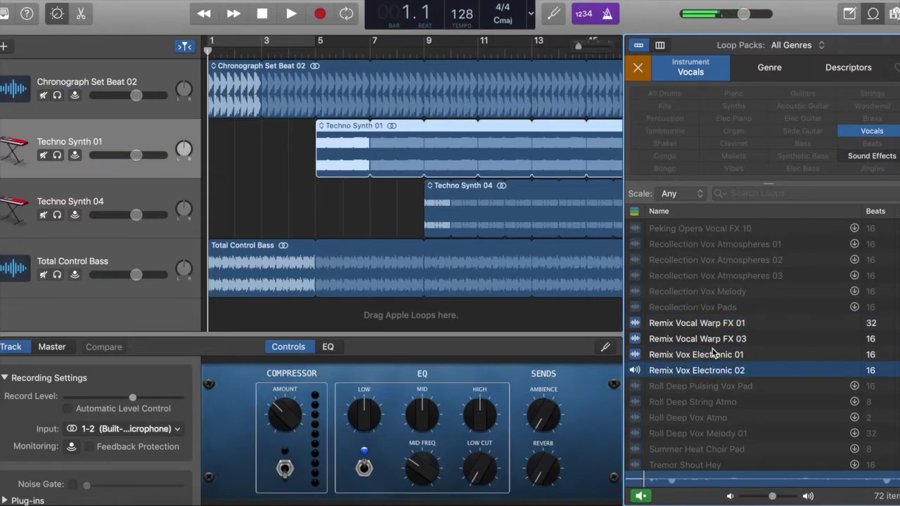
- Compare Remix Vocal Warp FX 03 with FX 01, settle on FX 01, and play the arrangement
{"action": "scroll", "coordinate": [716, 333], "scroll_direction": "up", "scroll_amount": 3}
{"action": "left_click", "coordinate": [713, 407]}
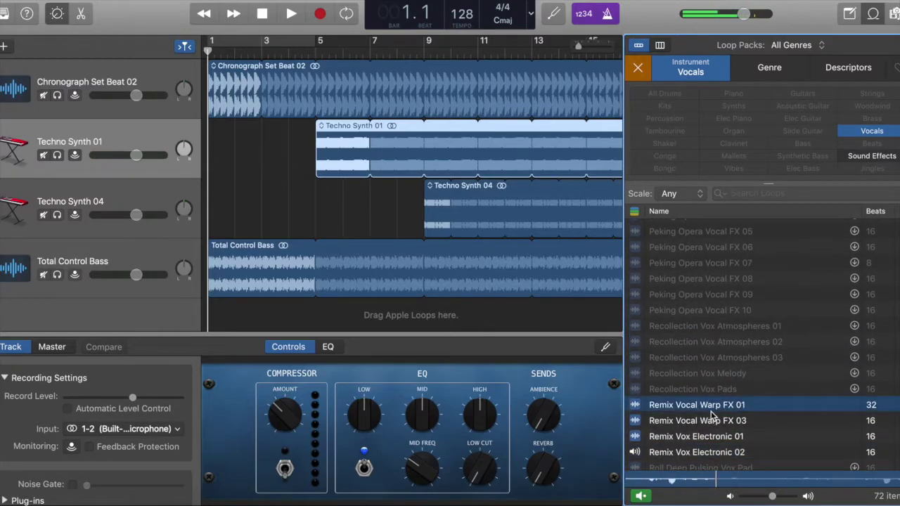
{"action": "left_click", "coordinate": [712, 420]}
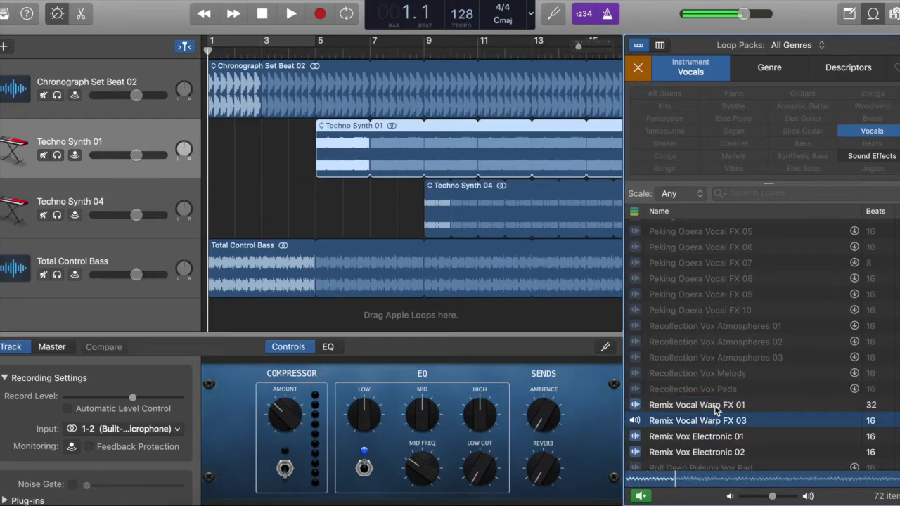
{"action": "left_click", "coordinate": [716, 406]}
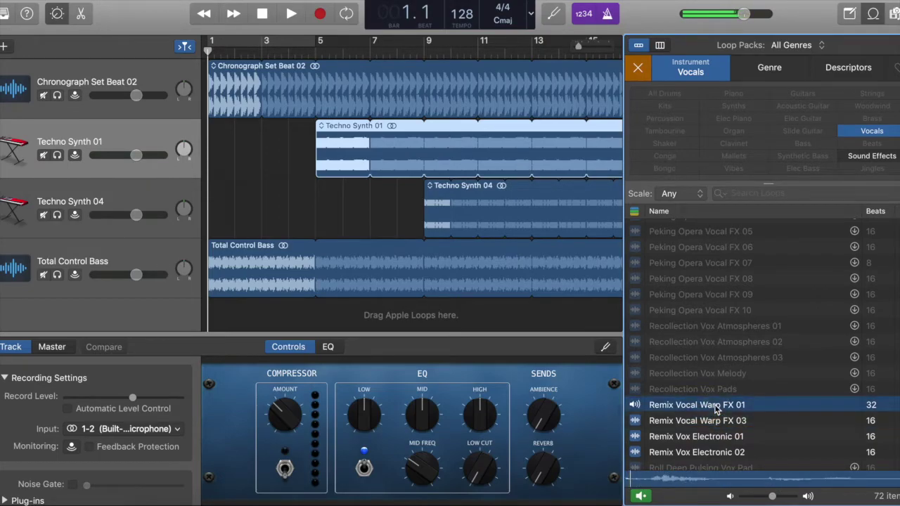
{"action": "scroll", "coordinate": [703, 387], "scroll_direction": "down", "scroll_amount": 3}
{"action": "scroll", "coordinate": [703, 388], "scroll_direction": "up", "scroll_amount": 3}
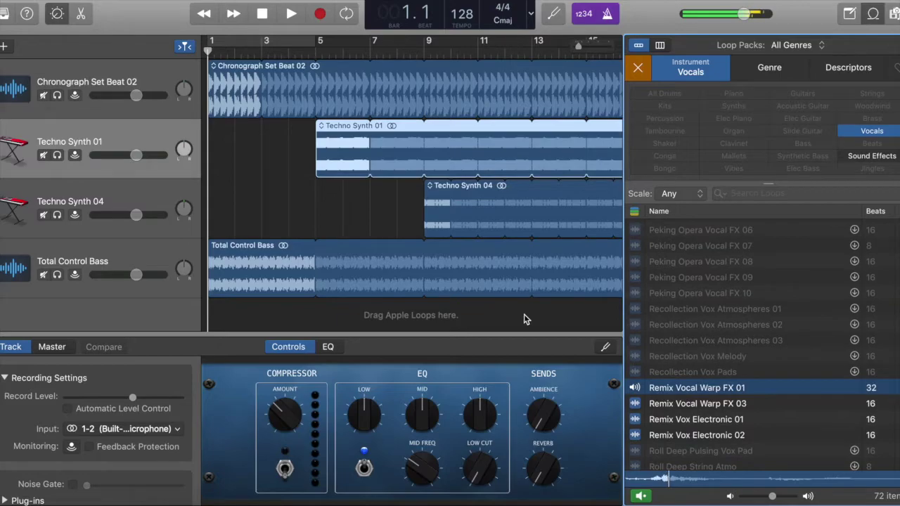
{"action": "key", "text": "space"}
- Add Remix Vocal Warp FX 01 as a new track at bar 5 and shift both Techno Synth regions four bars later
{"action": "left_click_drag", "start_coordinate": [687, 396], "coordinate": [316, 317]}
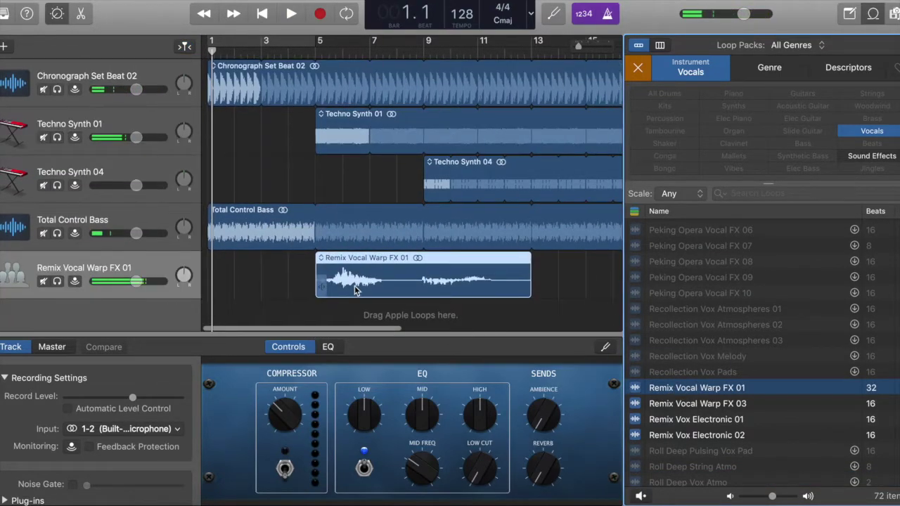
{"action": "left_click_drag", "start_coordinate": [299, 171], "coordinate": [490, 139]}
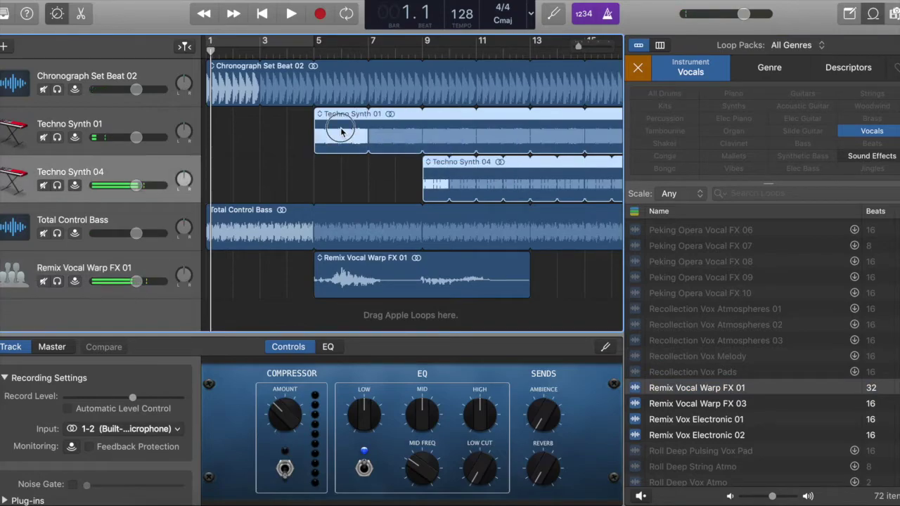
{"action": "left_click_drag", "start_coordinate": [343, 137], "coordinate": [451, 139]}
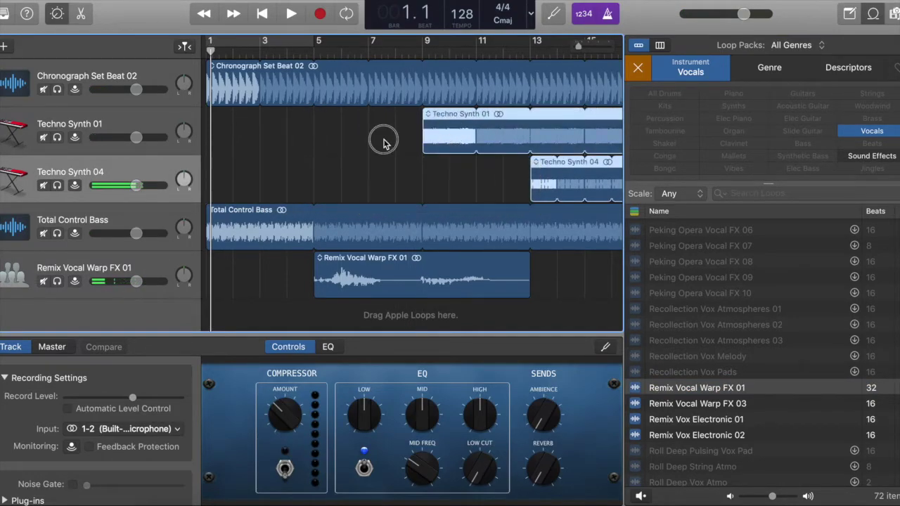
{"action": "left_click", "coordinate": [383, 142]}
{"action": "key", "text": "space"}
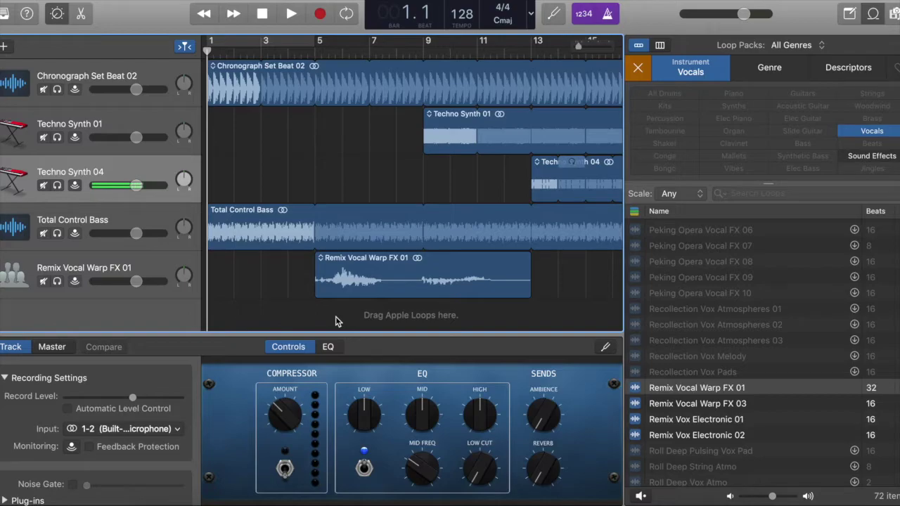
- Loop the Remix Vocal Warp FX 01 region out to the end of the song
{"action": "key", "text": "space"}
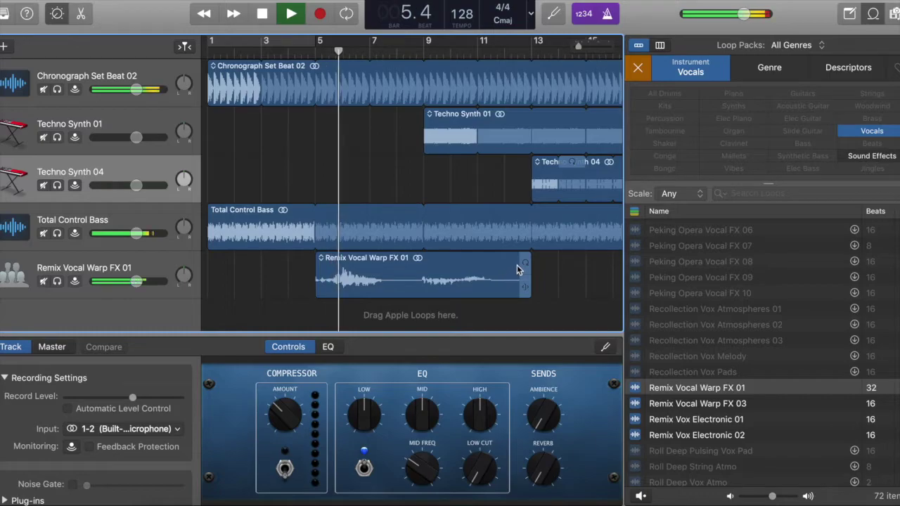
{"action": "left_click", "coordinate": [487, 274]}
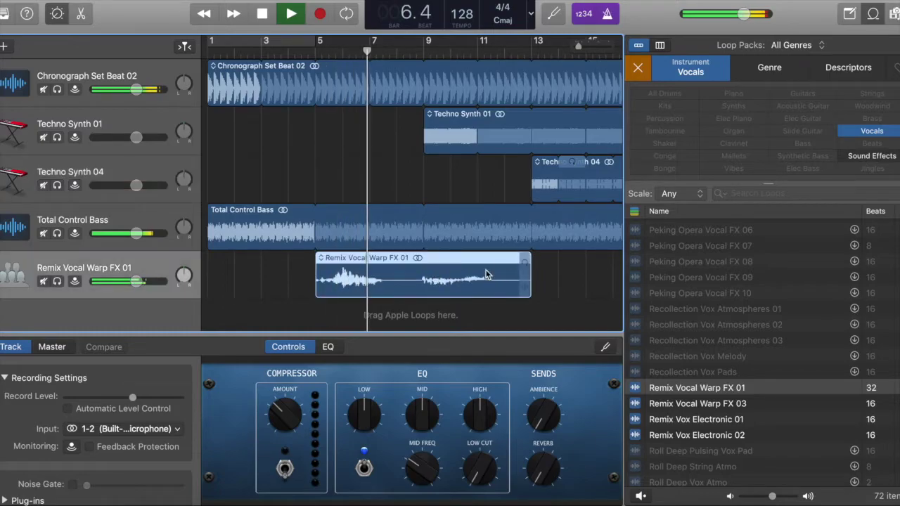
{"action": "left_click_drag", "start_coordinate": [529, 262], "coordinate": [623, 262]}
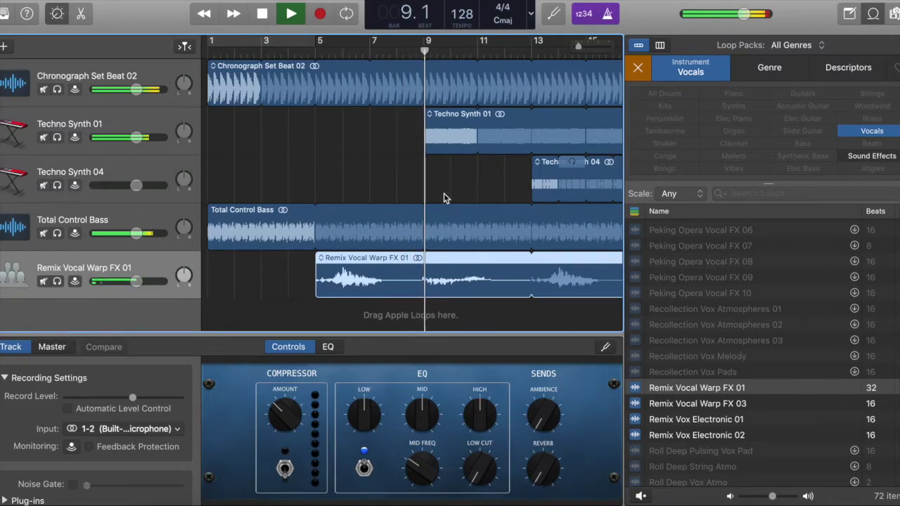
{"action": "scroll", "coordinate": [444, 198], "scroll_direction": "right", "scroll_amount": 5}
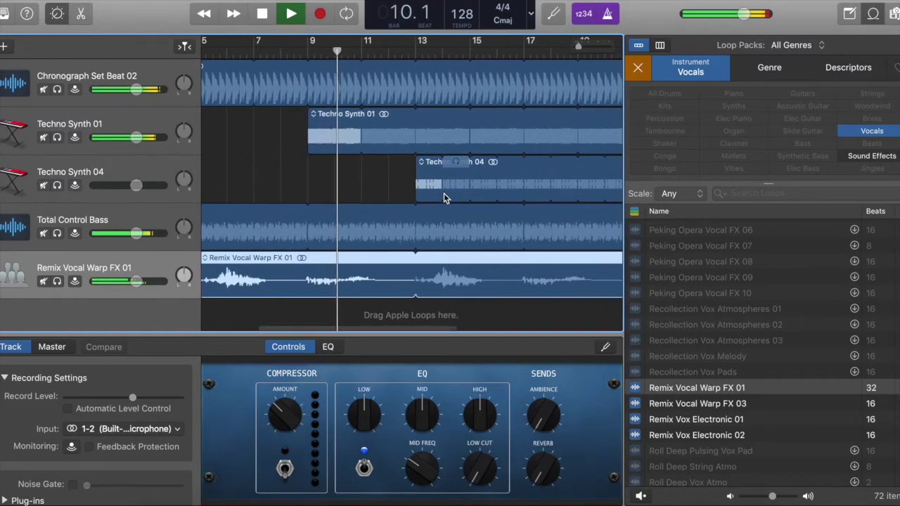
{"action": "key", "text": "super+Left"}
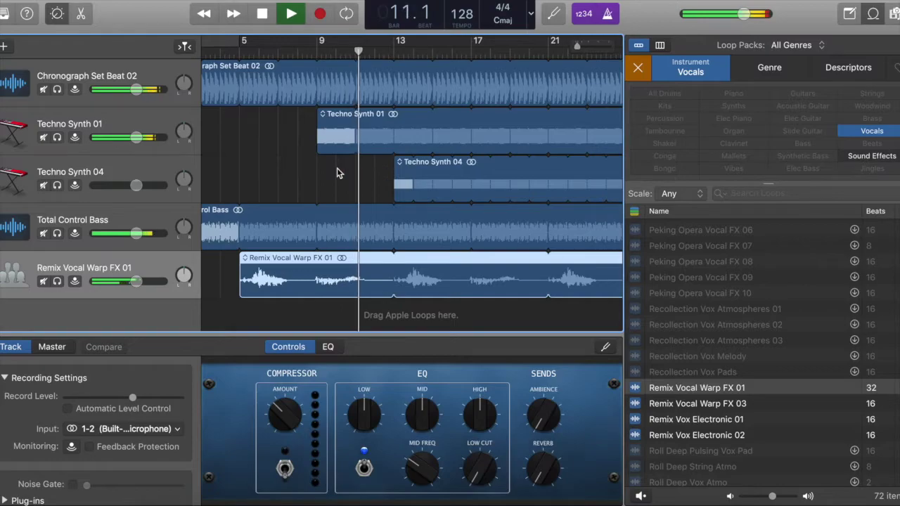
{"action": "key", "text": "super+Right"}
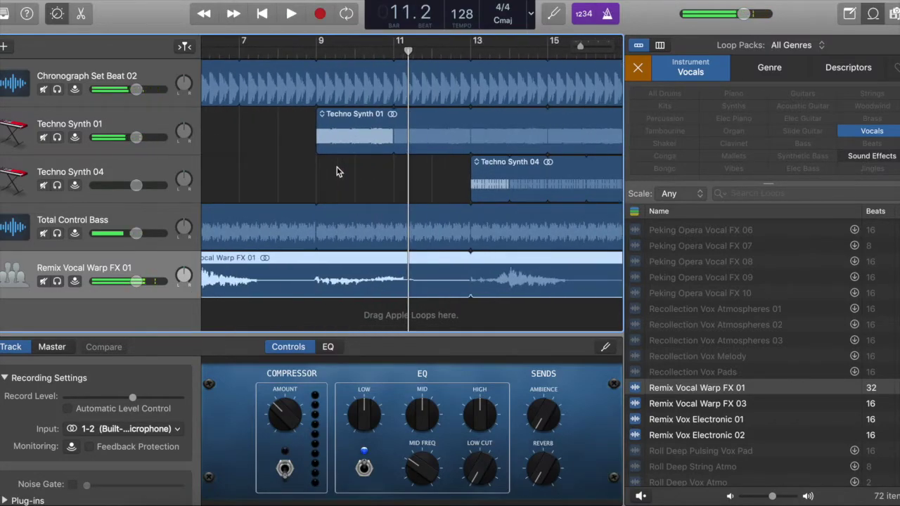
{"action": "key", "text": "super+Left"}
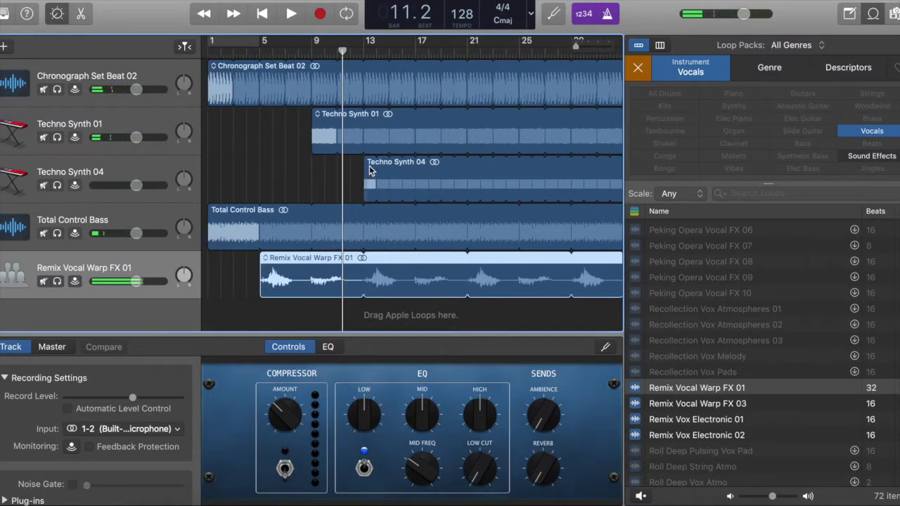
{"action": "key", "text": "super+Right"}
{"action": "scroll", "coordinate": [371, 171], "scroll_direction": "left", "scroll_amount": 3}
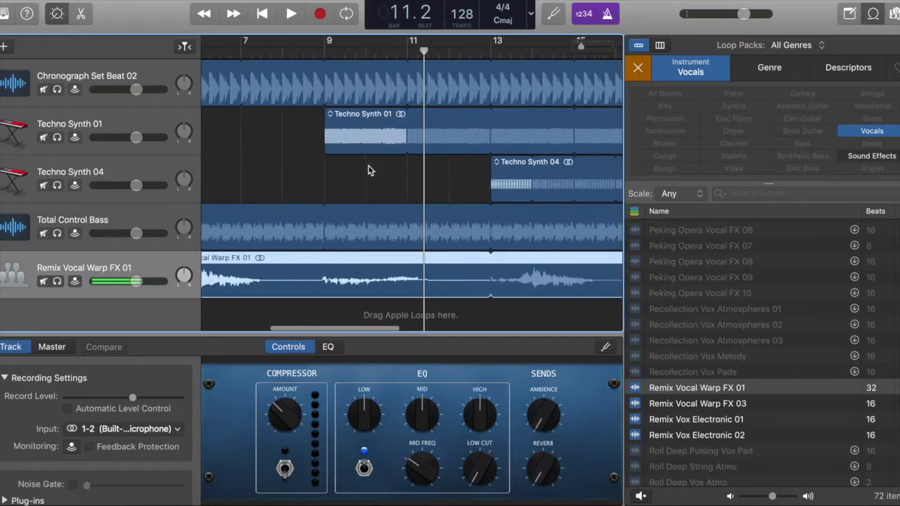
{"action": "key", "text": "super+Left"}
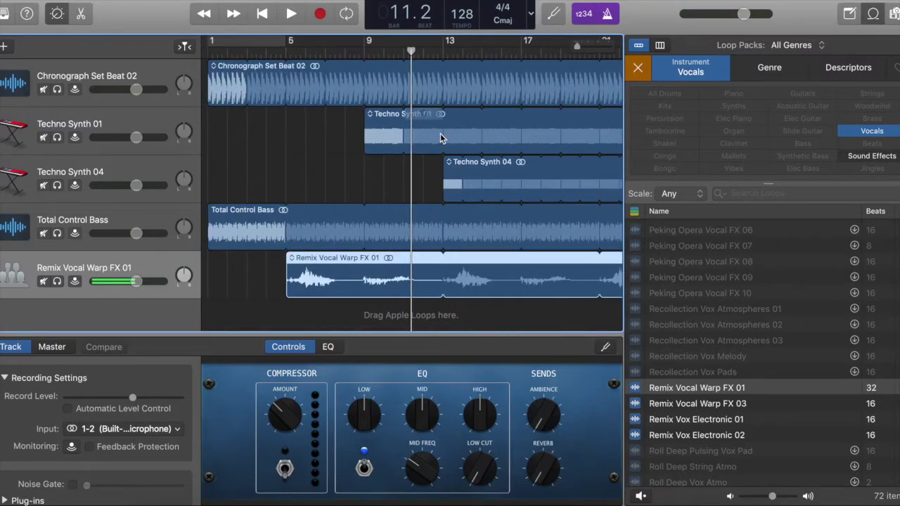
- Turn on cycle playback and set the cycle range to bars 9–13
{"action": "left_click", "coordinate": [157, 122]}
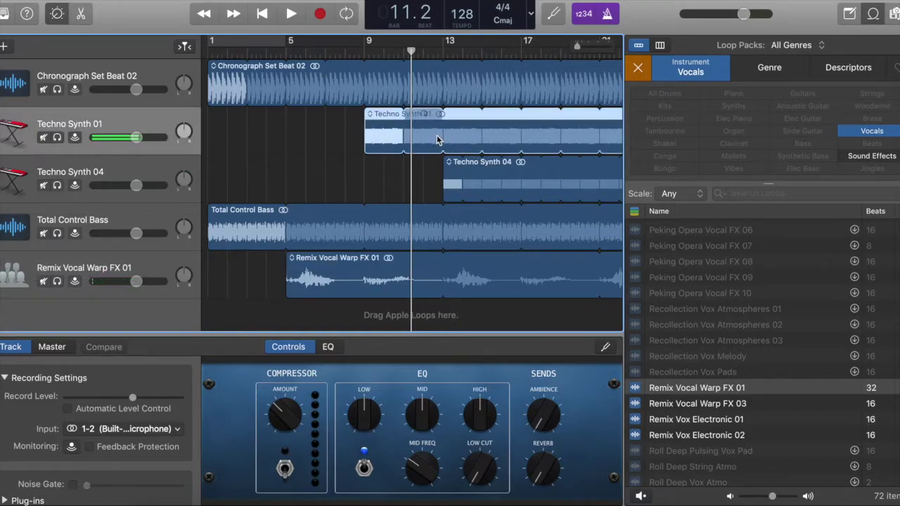
{"action": "left_click", "coordinate": [359, 54]}
{"action": "key", "text": "c"}
{"action": "key", "text": "space"}
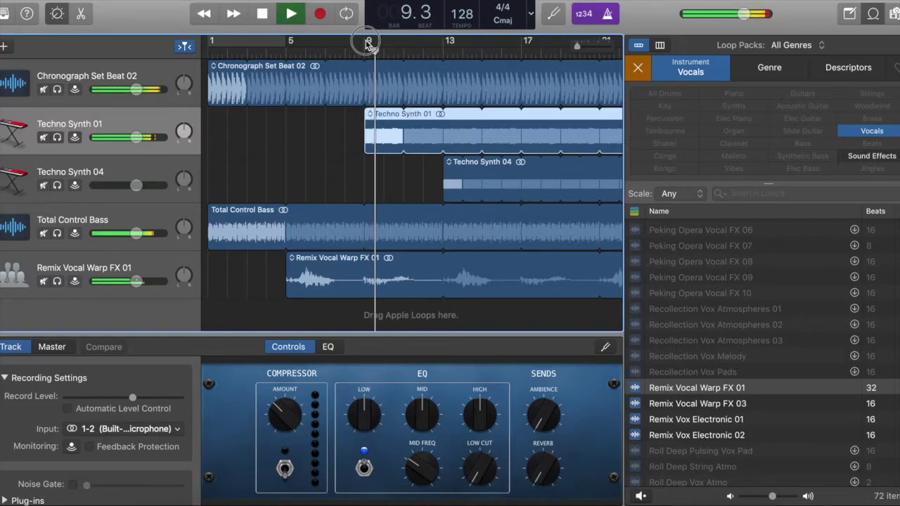
{"action": "left_click_drag", "start_coordinate": [282, 42], "coordinate": [438, 45]}
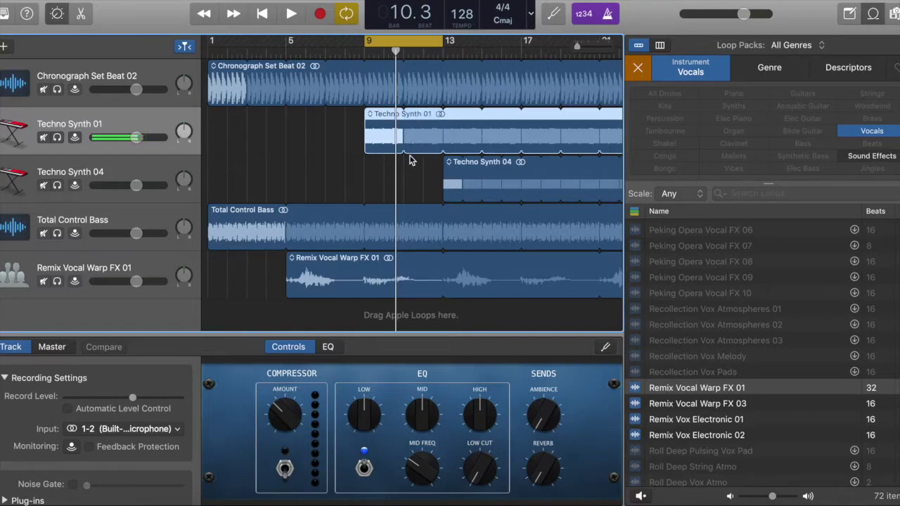
- Show the automation lanes and set Techno Synth 01's automated parameter to Volume
{"action": "key", "text": "a"}
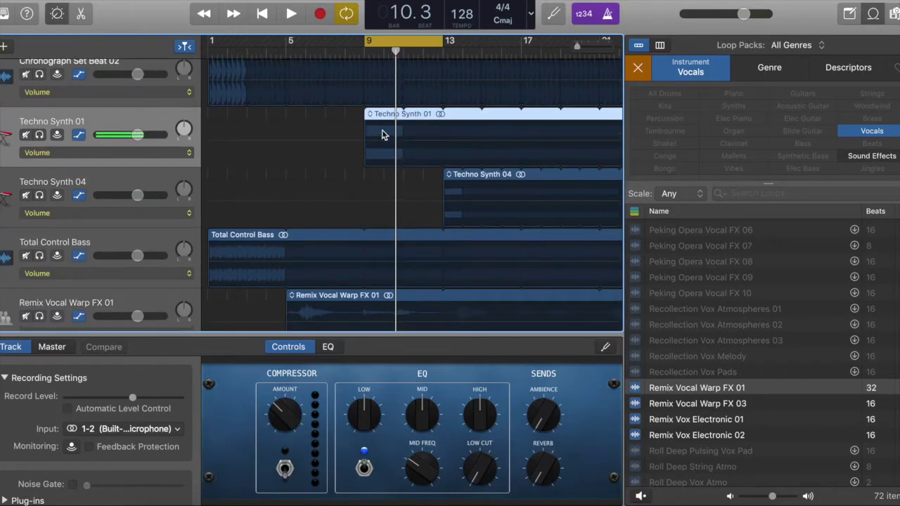
{"action": "scroll", "coordinate": [394, 147], "scroll_direction": "up", "scroll_amount": 1}
{"action": "left_click", "coordinate": [413, 157]}
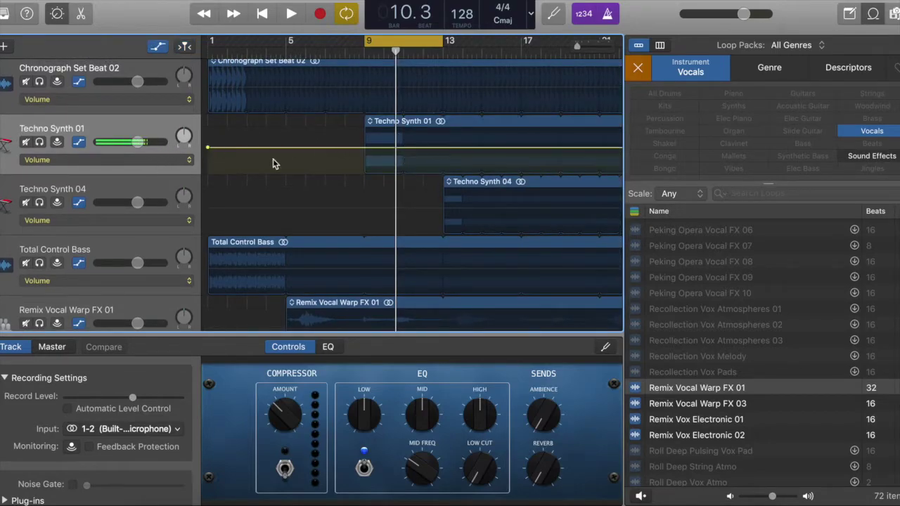
{"action": "left_click", "coordinate": [166, 160]}
{"action": "left_click", "coordinate": [129, 162]}
- Set Techno Synth 01's level to about 0 dB while cycling, then place the playhead at bars 9 and 13
{"action": "key", "text": "space"}
{"action": "mouse_move", "coordinate": [146, 146]}
{"action": "left_mouse_down"}
{"action": "mouse_move", "coordinate": [104, 139]}
{"action": "mouse_move", "coordinate": [159, 146]}
{"action": "mouse_move", "coordinate": [97, 142]}
{"action": "mouse_move", "coordinate": [204, 149]}
{"action": "mouse_move", "coordinate": [145, 143]}
{"action": "left_mouse_up"}
{"action": "key", "text": "space"}
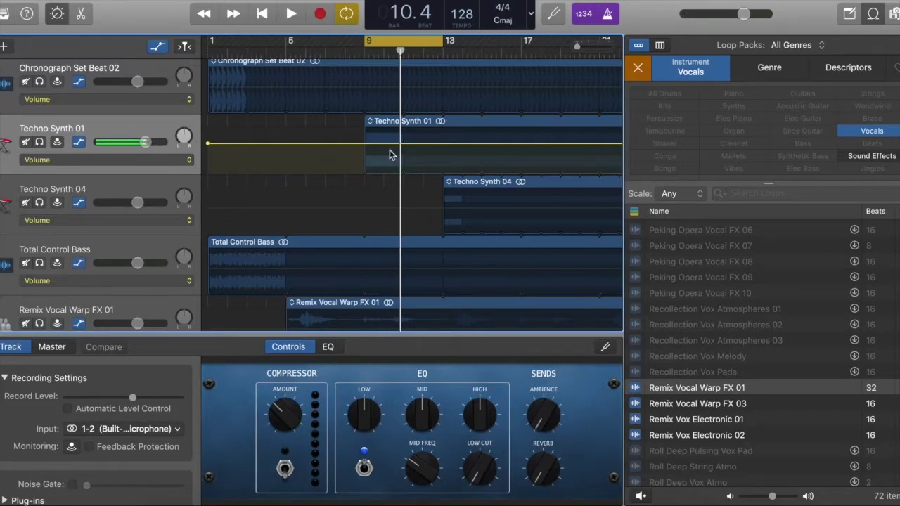
{"action": "left_click", "coordinate": [365, 50]}
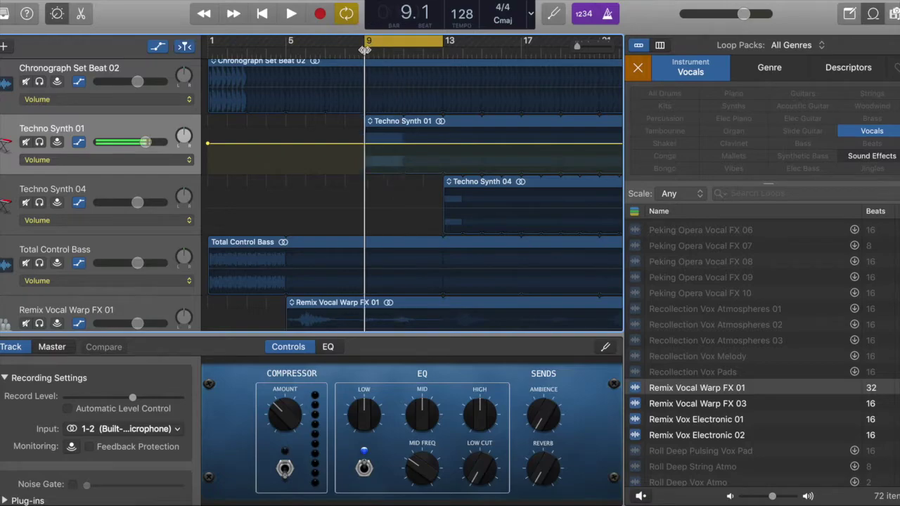
{"action": "left_click", "coordinate": [441, 49]}
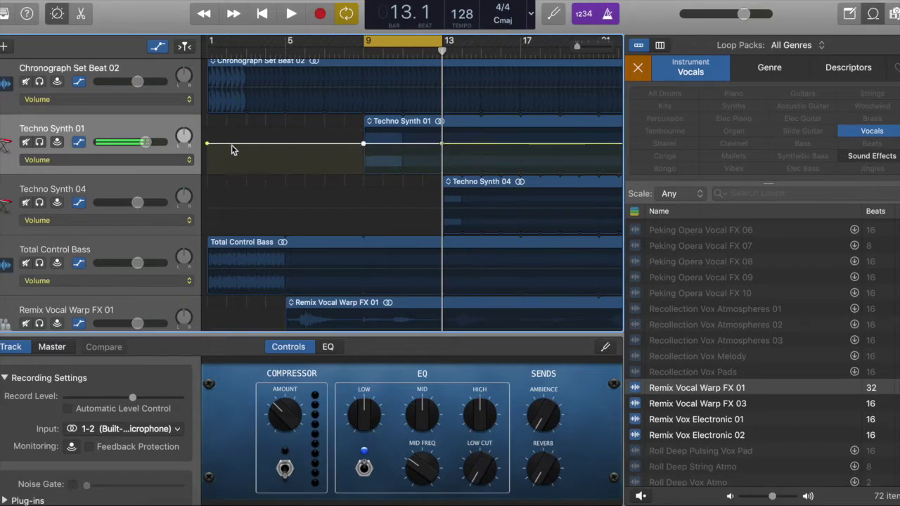
- Lower Techno Synth 01's volume points before bar 9 so the line ramps up to bar 13
{"action": "left_click", "coordinate": [363, 144]}
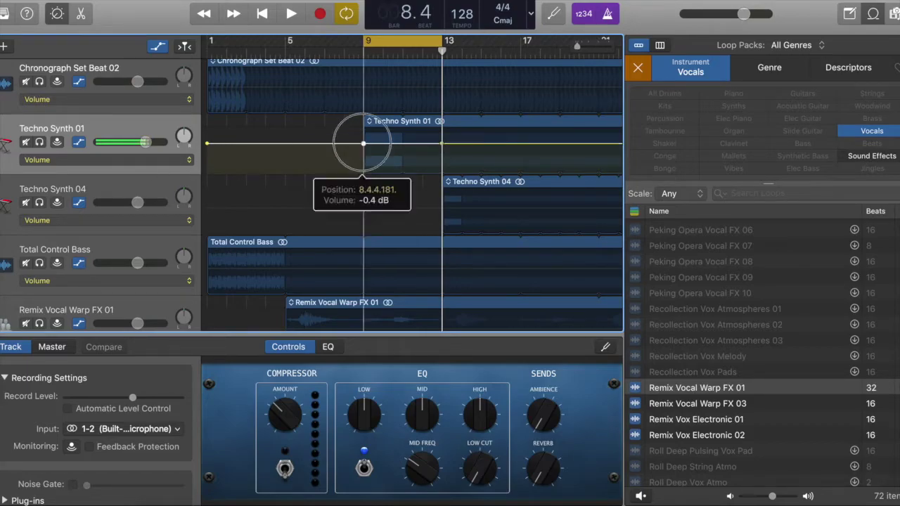
{"action": "left_click_drag", "start_coordinate": [363, 143], "coordinate": [364, 172]}
{"action": "left_click_drag", "start_coordinate": [208, 146], "coordinate": [215, 183]}
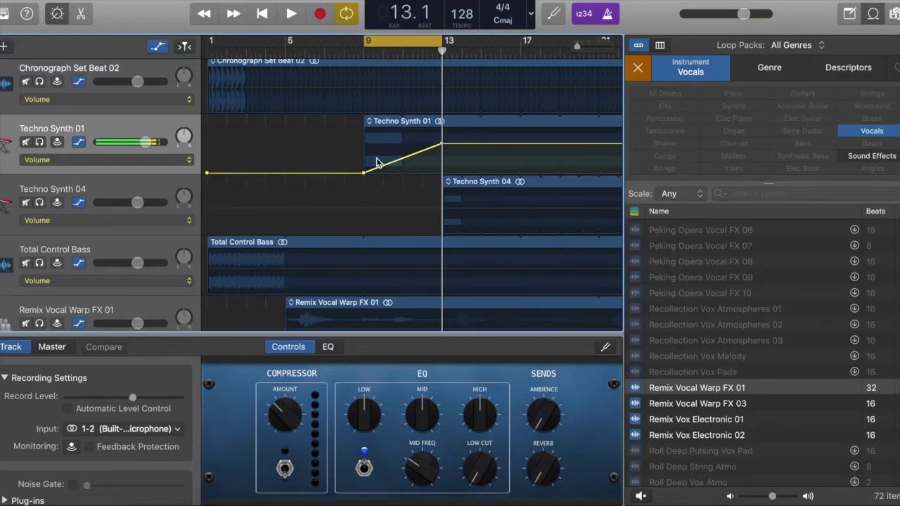
- Scrub through the bar 9–13 fade-in, turn cycling off, and return to the song start
{"action": "left_click", "coordinate": [364, 53]}
{"action": "left_click_drag", "start_coordinate": [365, 52], "coordinate": [382, 55]}
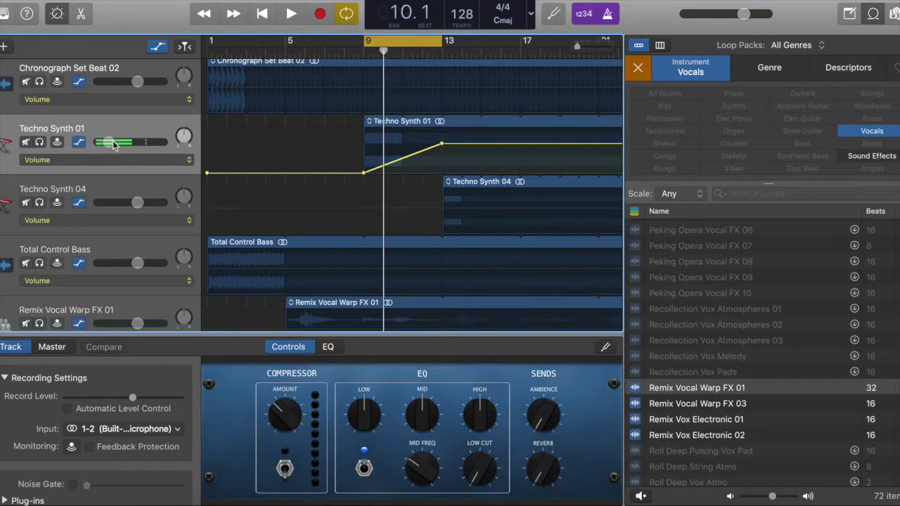
{"action": "left_click_drag", "start_coordinate": [387, 56], "coordinate": [445, 60]}
{"action": "left_click", "coordinate": [421, 44]}
{"action": "key", "text": "Return"}
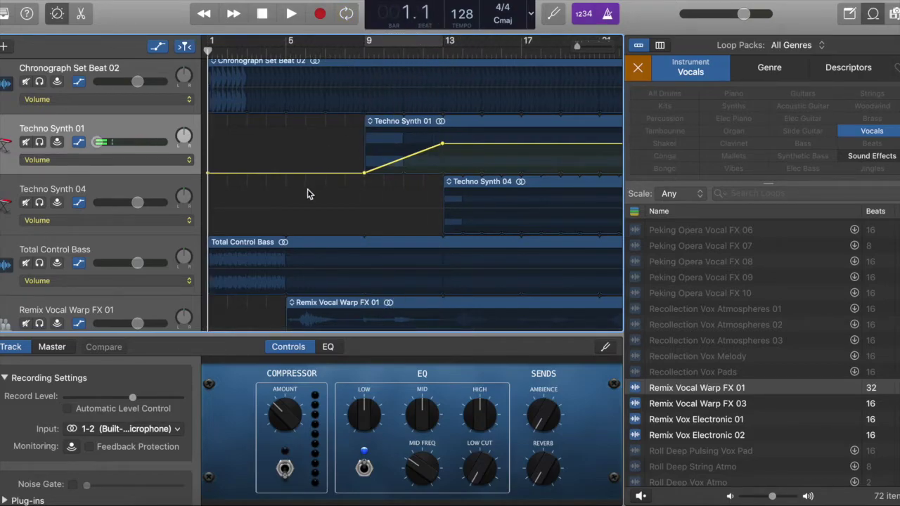
- Hide the automation lanes and play from bar 1 to hear the synth fade-in
{"action": "key", "text": "a"}
{"action": "key", "text": "space"}
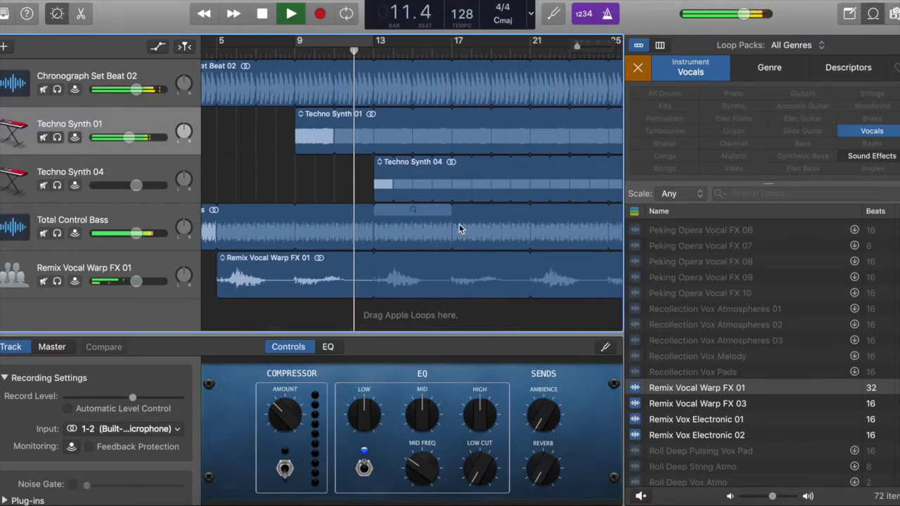
- Stop playback and move the fade-in's top volume point later to bar 17
{"action": "key", "text": "space"}
{"action": "key", "text": "a"}
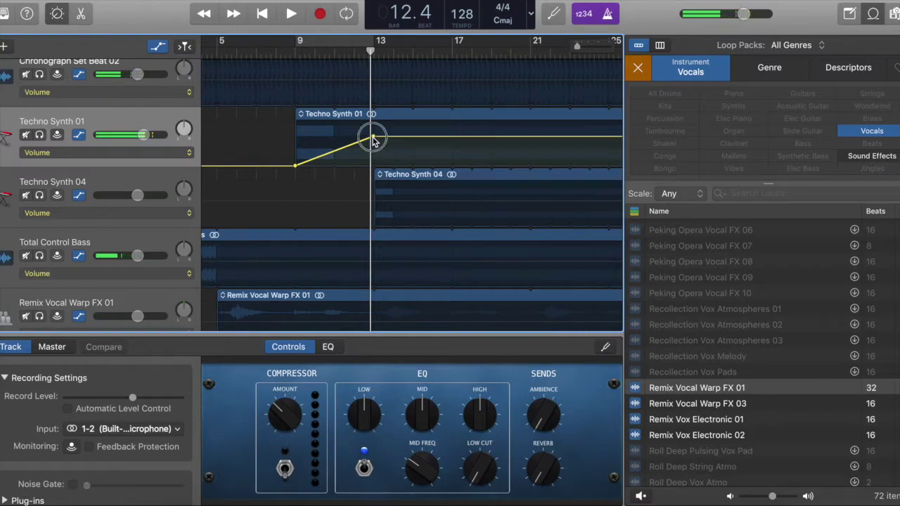
{"action": "left_click_drag", "start_coordinate": [373, 138], "coordinate": [453, 137]}
{"action": "key", "text": "a"}
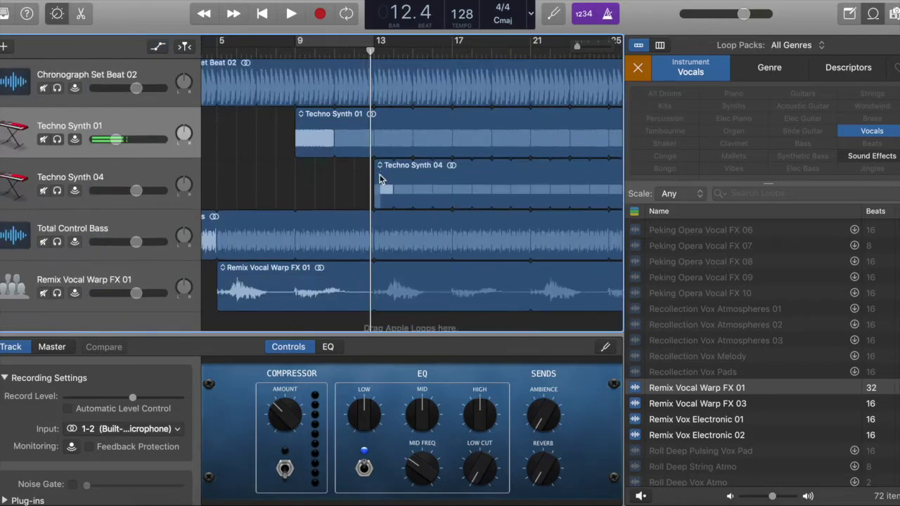
- Move the Techno Synth 04 region four bars later to start at bar 17
{"action": "left_click", "coordinate": [380, 163]}
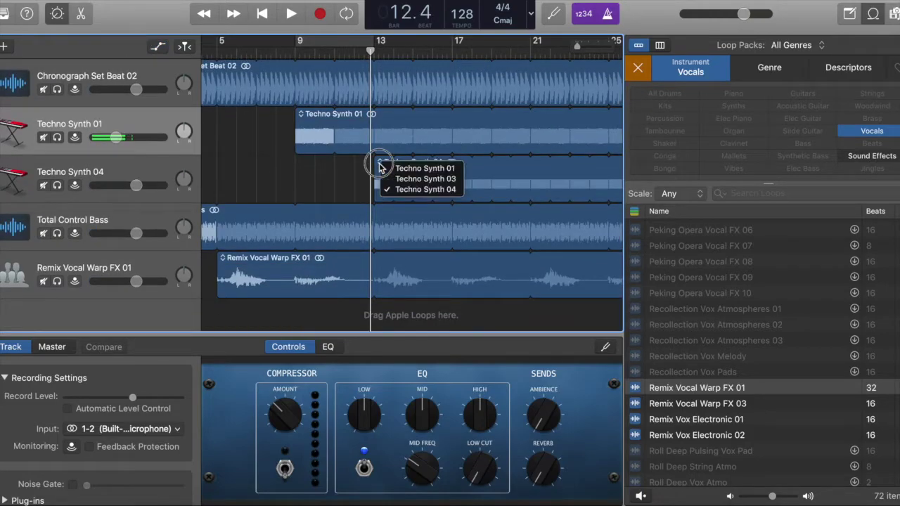
{"action": "left_click", "coordinate": [344, 173]}
{"action": "left_click_drag", "start_coordinate": [376, 175], "coordinate": [462, 168]}
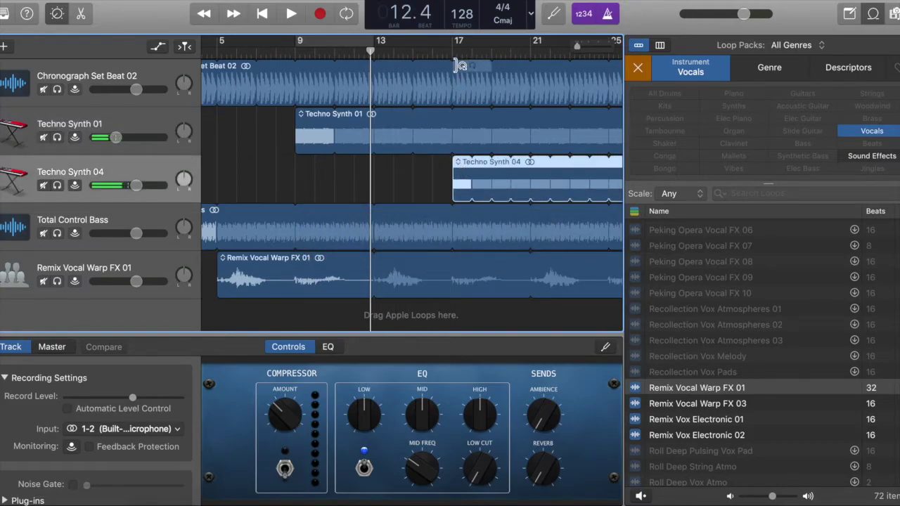
- Rename the Techno Synth 01 track to 'booger synth' and return the playhead to the start
{"action": "left_click", "coordinate": [252, 124]}
{"action": "double_click", "coordinate": [70, 122]}
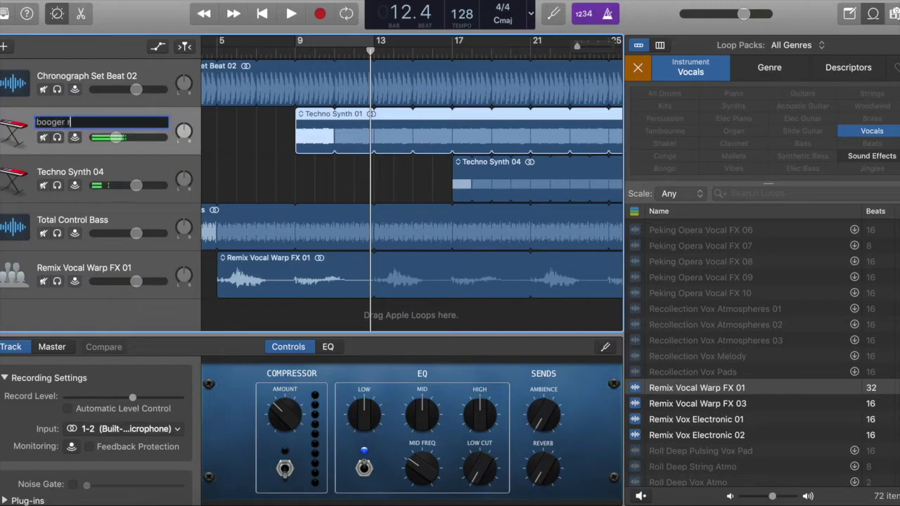
{"action": "type", "text": "booger synth"}
{"action": "key", "text": "Return"}
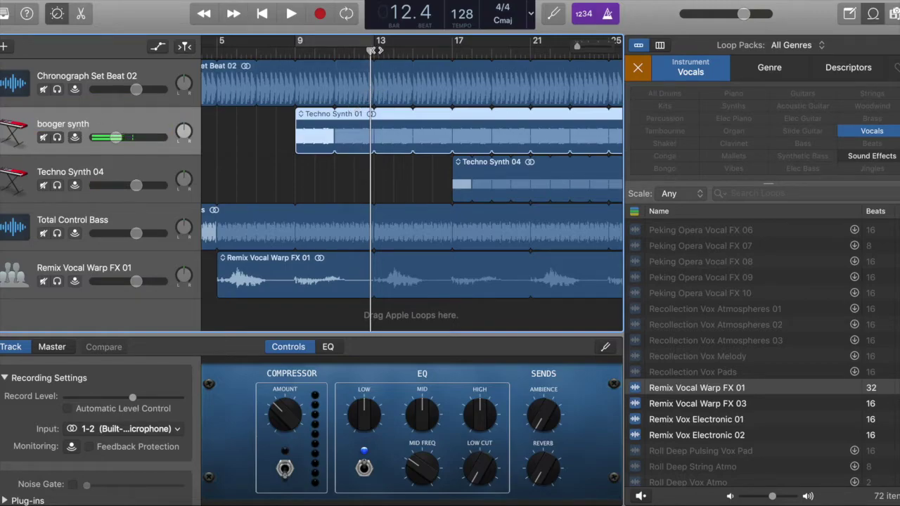
{"action": "left_click_drag", "start_coordinate": [373, 51], "coordinate": [452, 50]}
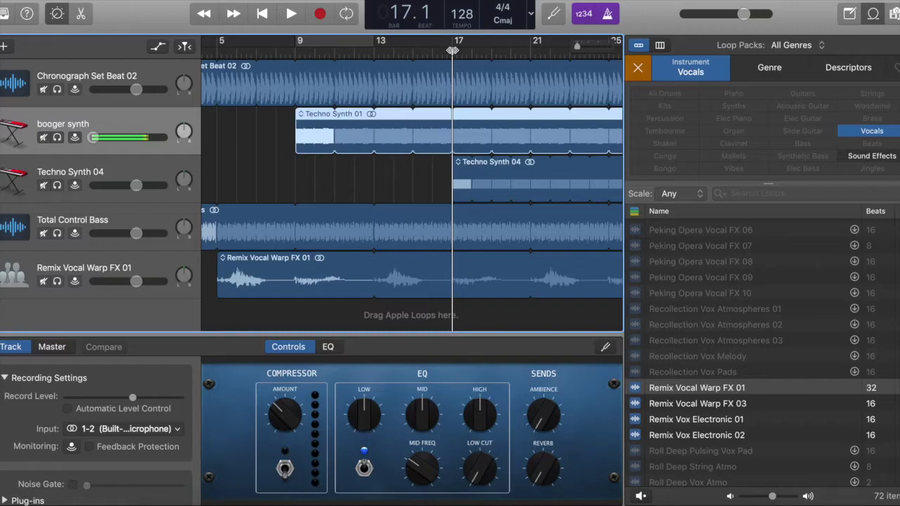
{"action": "key", "text": "Return"}
- Play the song from the start, briefly showing and hiding the Media Browser
{"action": "key", "text": "a"}
{"action": "key", "text": "a"}
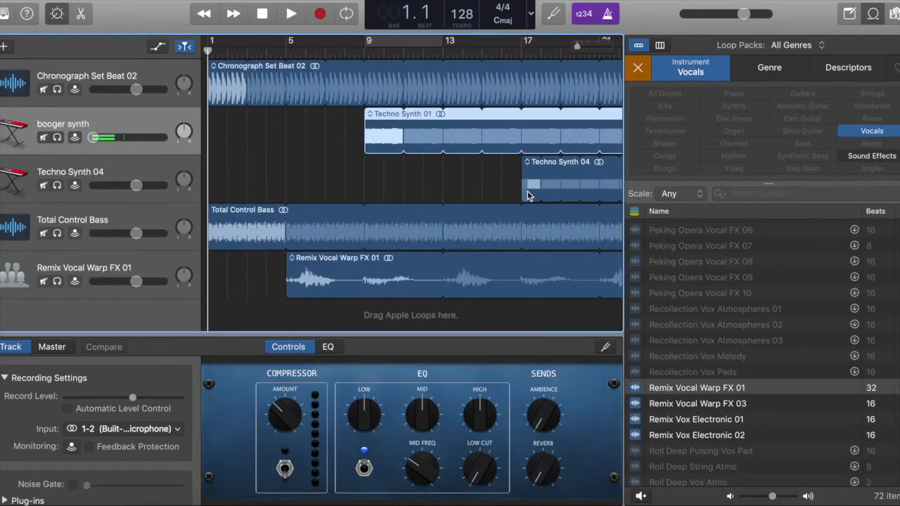
{"action": "key", "text": "space"}
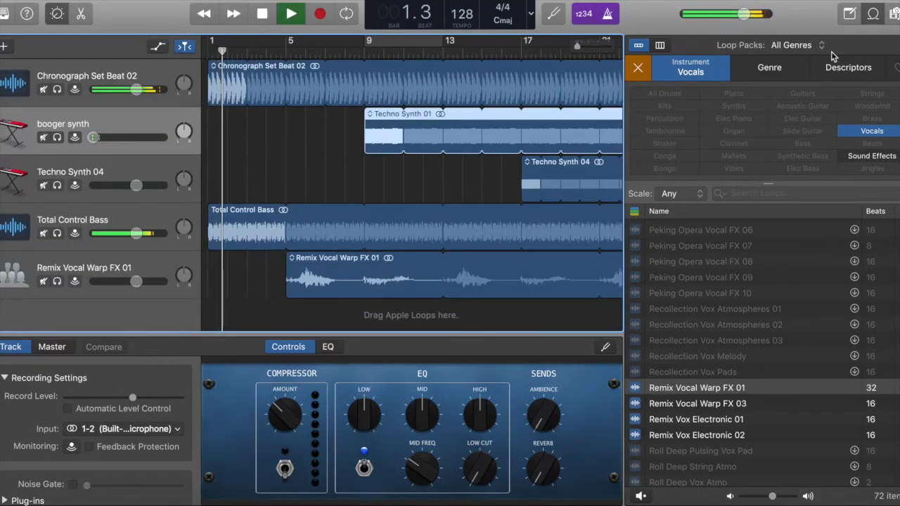
{"action": "left_click", "coordinate": [892, 13]}
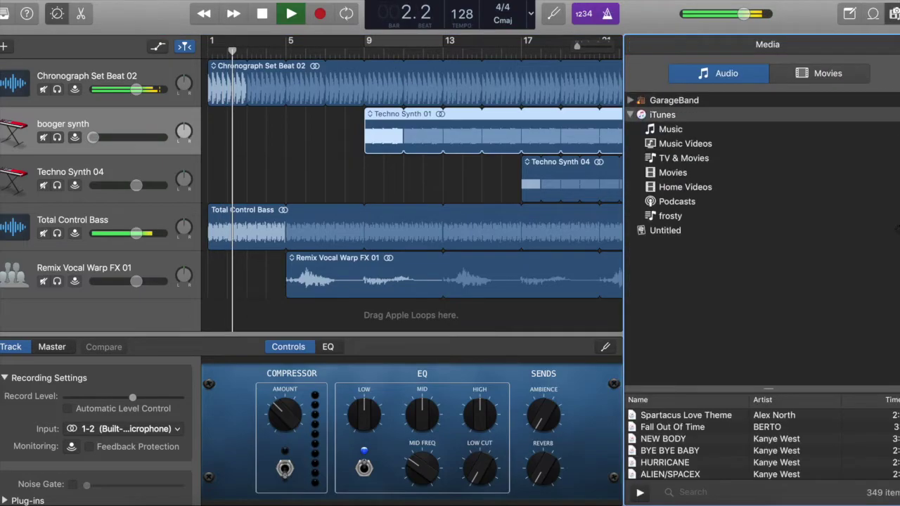
{"action": "key", "text": "f"}
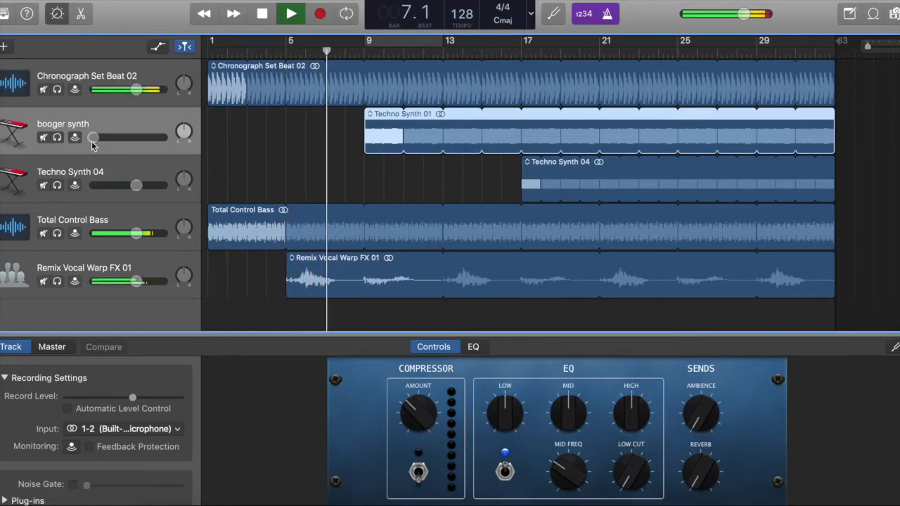
- Show and hide volume automation, stop playback, and return the side panel to the loop library
{"action": "key", "text": "a"}
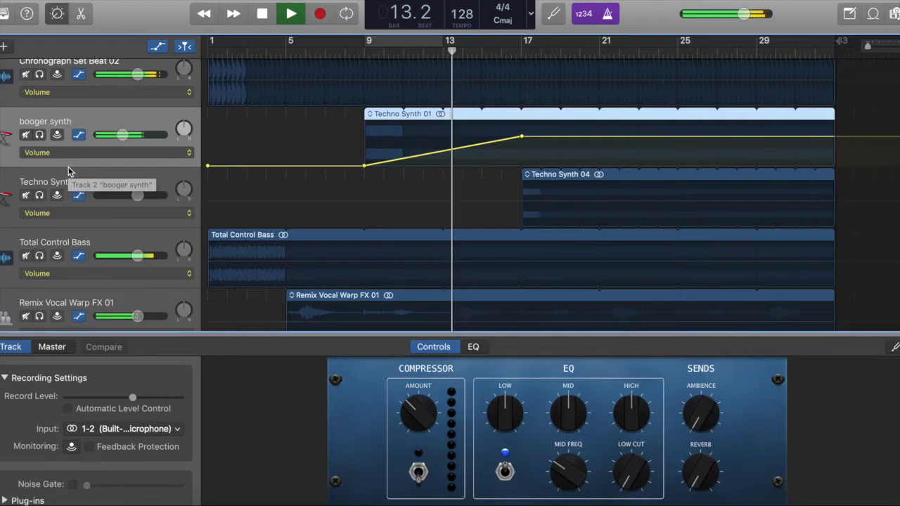
{"action": "key", "text": "a"}
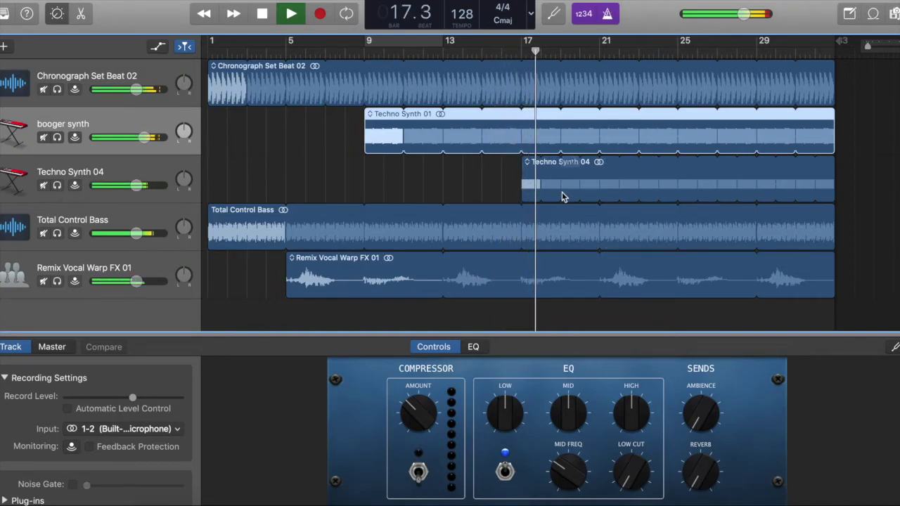
{"action": "key", "text": "space"}
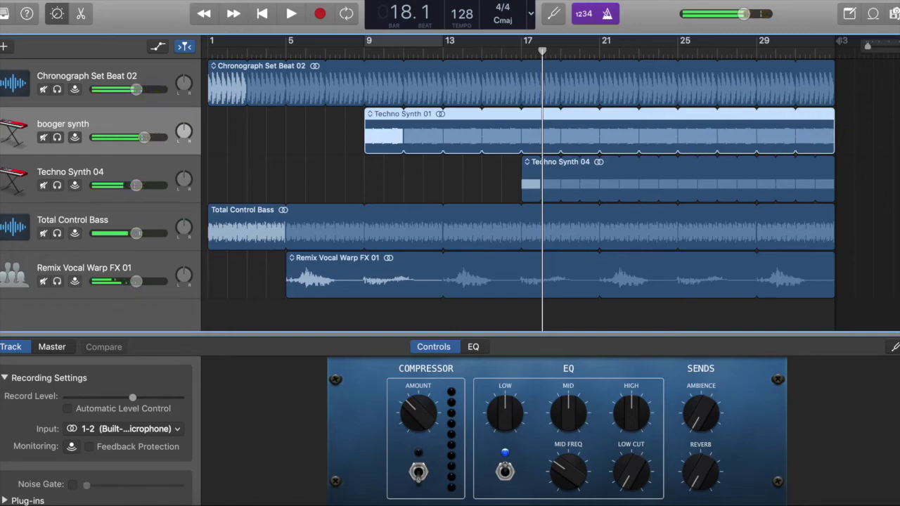
{"action": "left_click", "coordinate": [895, 14]}
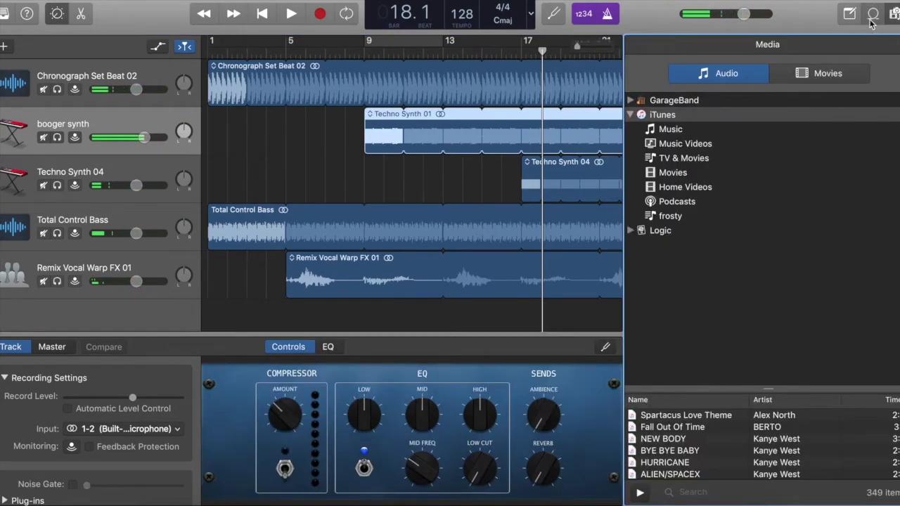
{"action": "left_click", "coordinate": [872, 15]}
- Swap the Vocals filter for Tambourine and audition Quincy - Tambourine 16th, Tambourine 06 and 07
{"action": "left_click", "coordinate": [860, 132]}
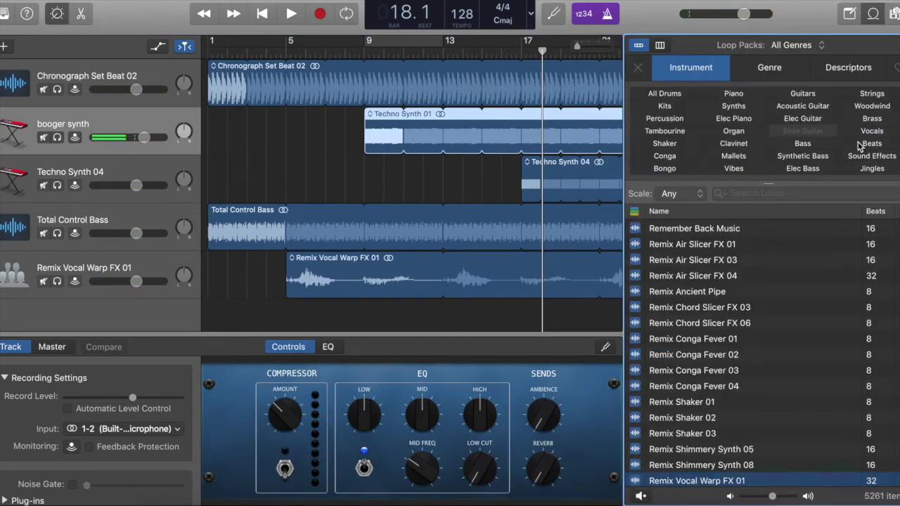
{"action": "left_click", "coordinate": [665, 131]}
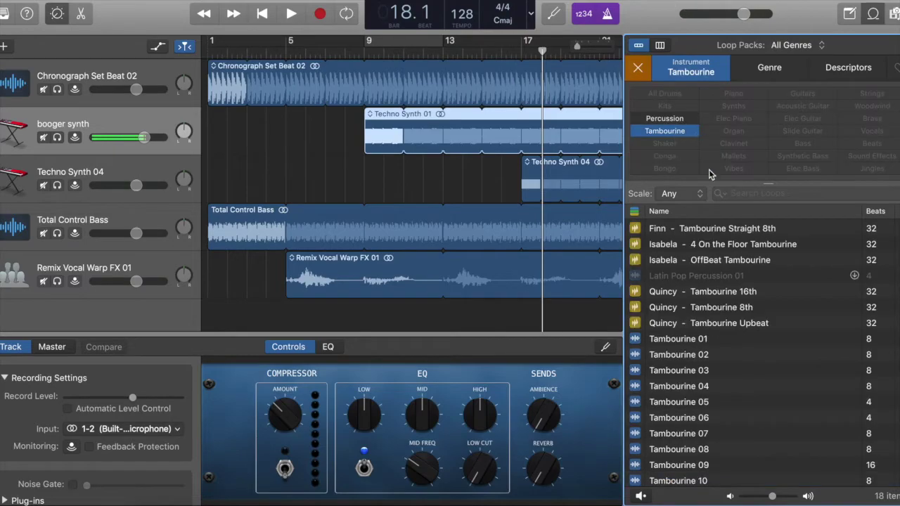
{"action": "left_click", "coordinate": [693, 374]}
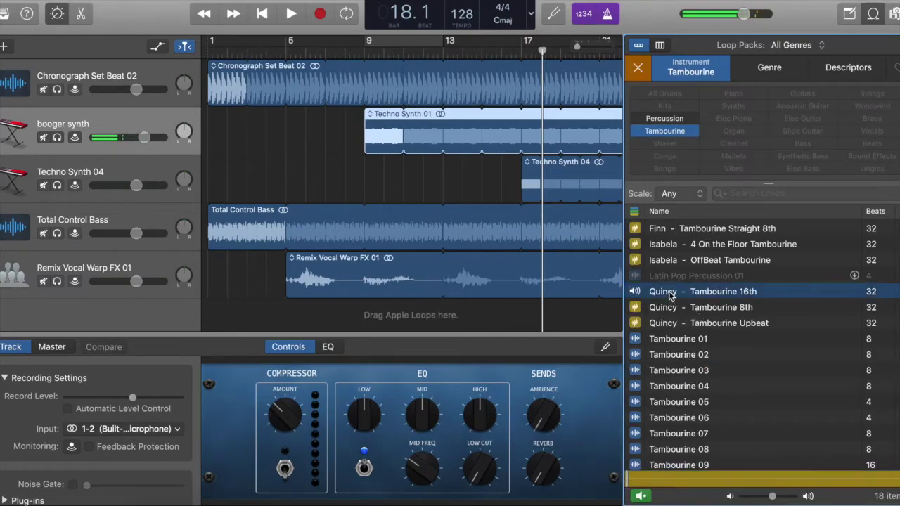
{"action": "scroll", "coordinate": [669, 295], "scroll_direction": "up", "scroll_amount": 2}
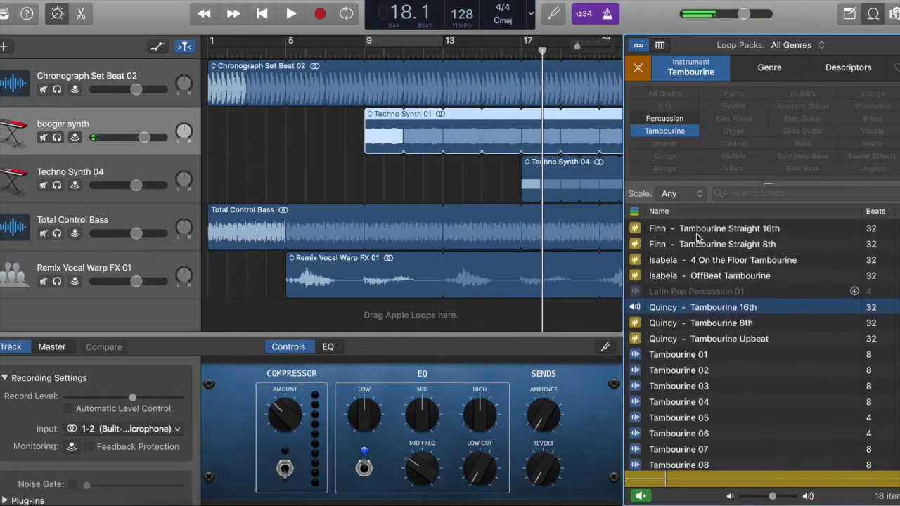
{"action": "left_click", "coordinate": [696, 433]}
{"action": "scroll", "coordinate": [696, 432], "scroll_direction": "down", "scroll_amount": 2}
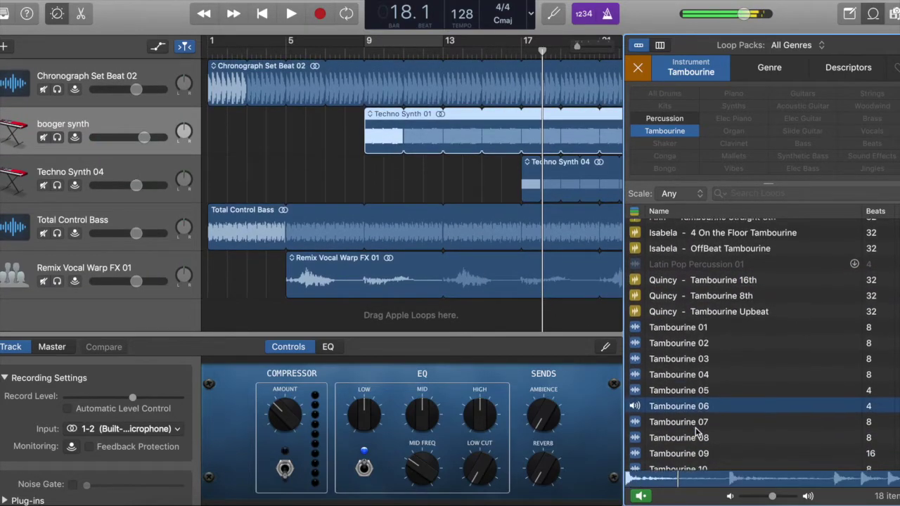
{"action": "left_click", "coordinate": [696, 427]}
{"action": "scroll", "coordinate": [696, 429], "scroll_direction": "down", "scroll_amount": 1}
{"action": "scroll", "coordinate": [696, 429], "scroll_direction": "up", "scroll_amount": 2}
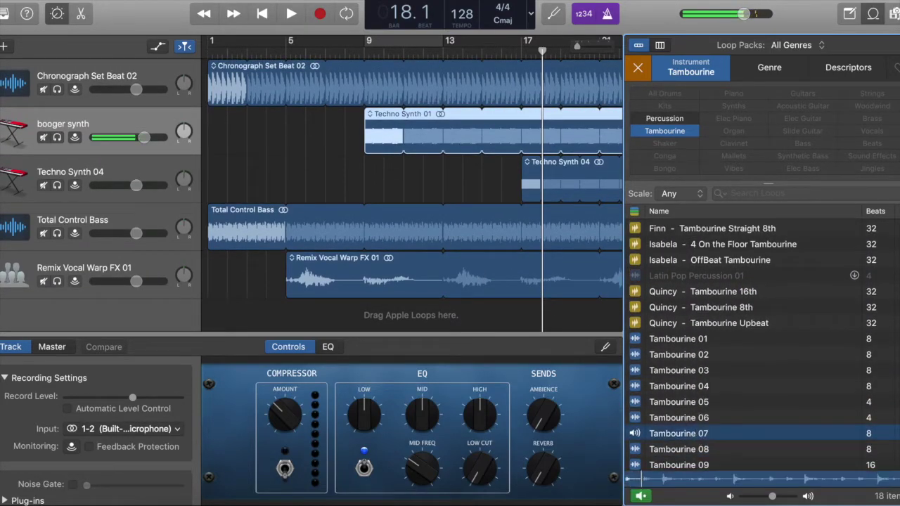
- Filter to Shaker loops, audition Shaker 13 and 08, and place Shaker 08 on a new track at bar 17
{"action": "left_click", "coordinate": [664, 131]}
{"action": "left_click", "coordinate": [665, 143]}
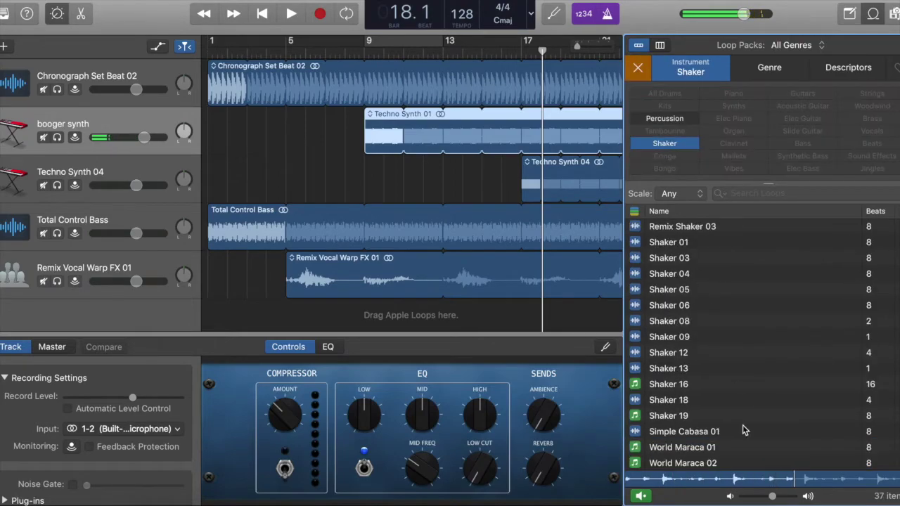
{"action": "left_click", "coordinate": [703, 369]}
{"action": "left_click", "coordinate": [721, 321]}
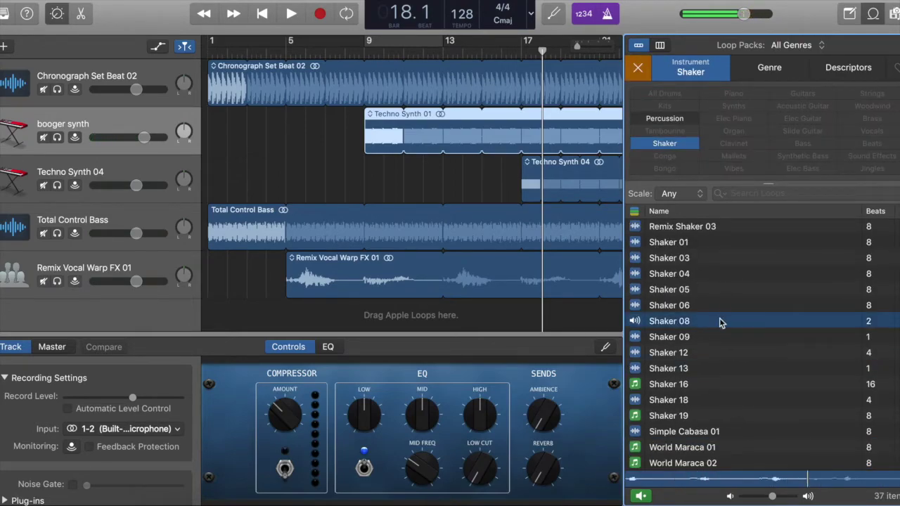
{"action": "left_click_drag", "start_coordinate": [721, 321], "coordinate": [529, 317]}
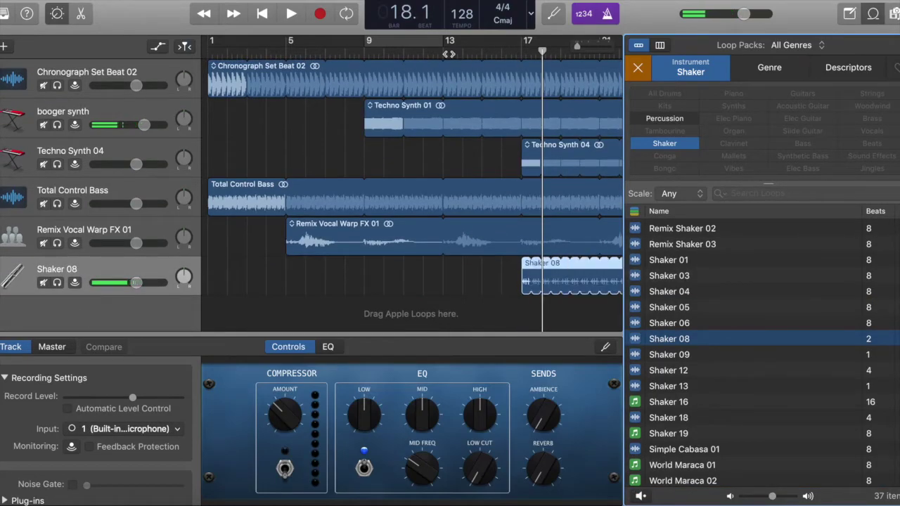
- Play the arrangement from bar 13 to hear the Shaker 08 entry at bar 17
{"action": "left_click", "coordinate": [450, 53]}
{"action": "key", "text": "space"}
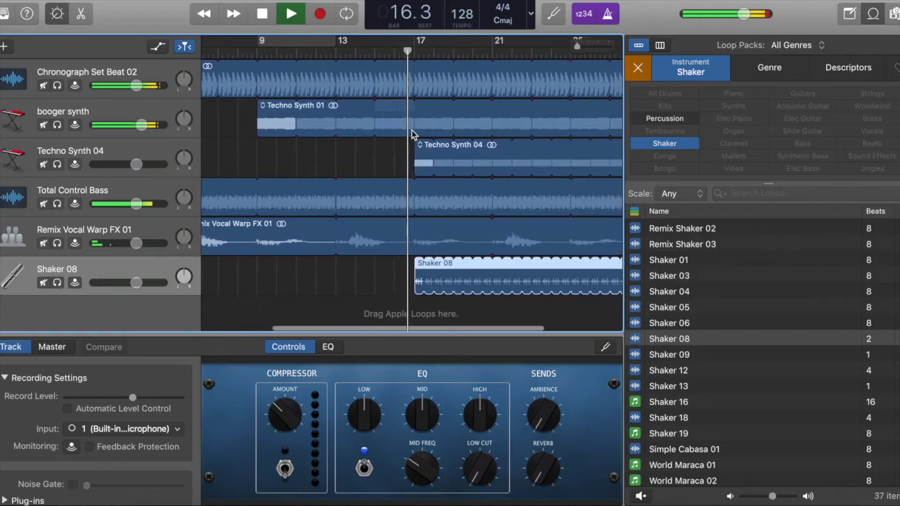
- Stop playback and pan the Shaker 08 track left to about -64
{"action": "left_click", "coordinate": [183, 276]}
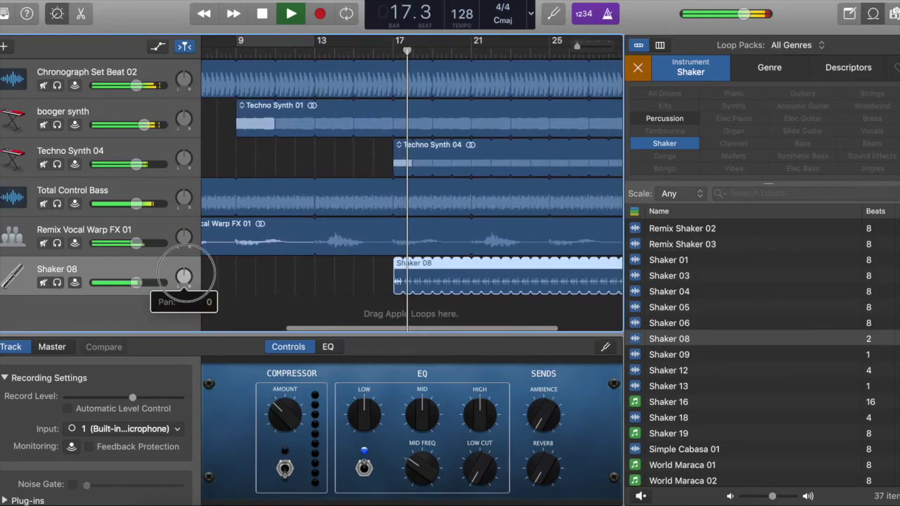
{"action": "key", "text": "space"}
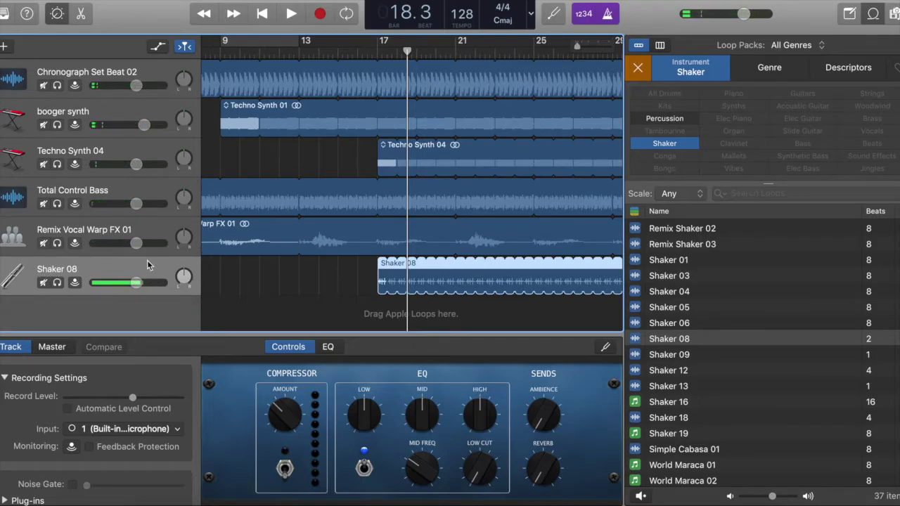
{"action": "left_click", "coordinate": [187, 279]}
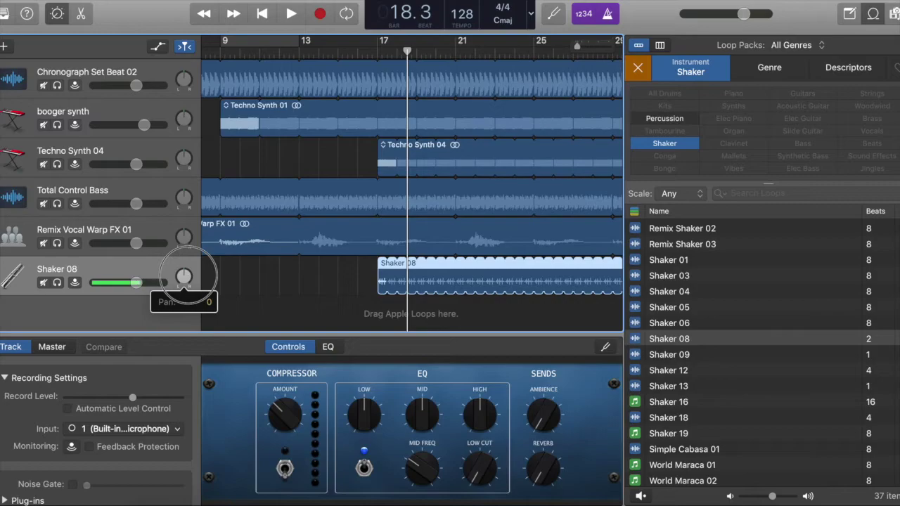
{"action": "left_click_drag", "start_coordinate": [184, 277], "coordinate": [186, 242]}
- Solo Shaker 08 and play it from bar 17, adjusting its pan to about -31
{"action": "left_click", "coordinate": [366, 54]}
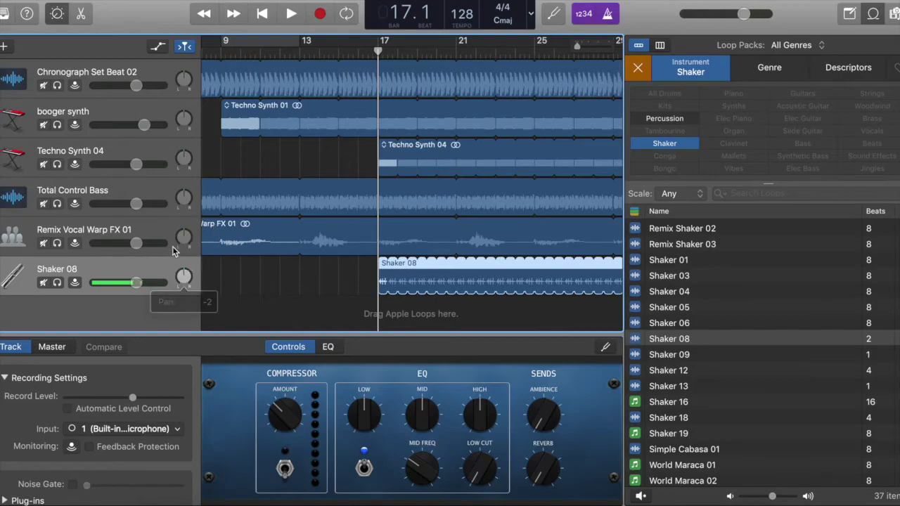
{"action": "left_click", "coordinate": [57, 283]}
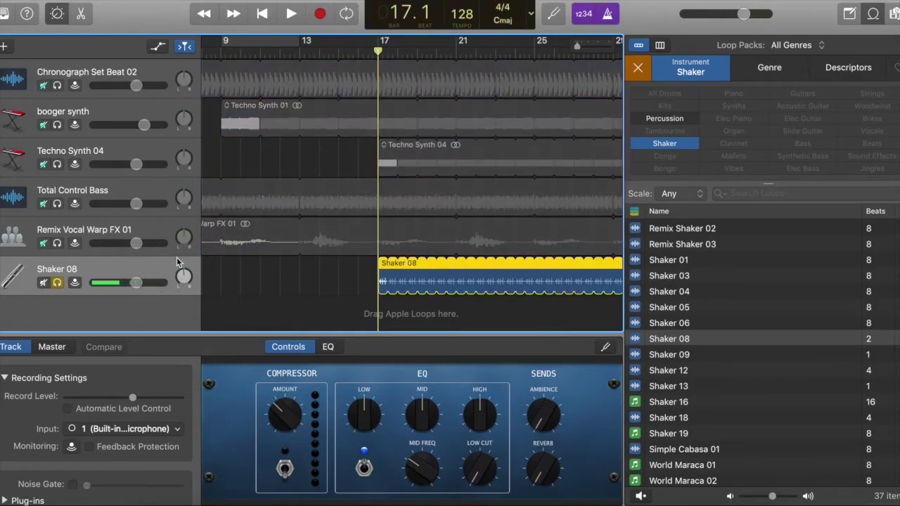
{"action": "key", "text": "space"}
{"action": "left_click_drag", "start_coordinate": [186, 278], "coordinate": [182, 299]}
{"action": "key", "text": "space"}
{"action": "left_click", "coordinate": [347, 49]}
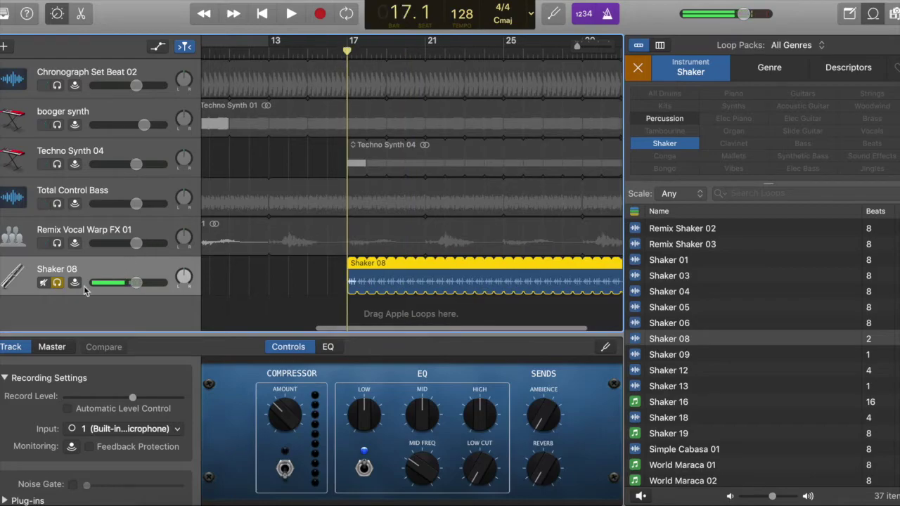
- Select all regions, replay from bar 17, fit the song into view and return to the start
{"action": "key", "text": "super+a"}
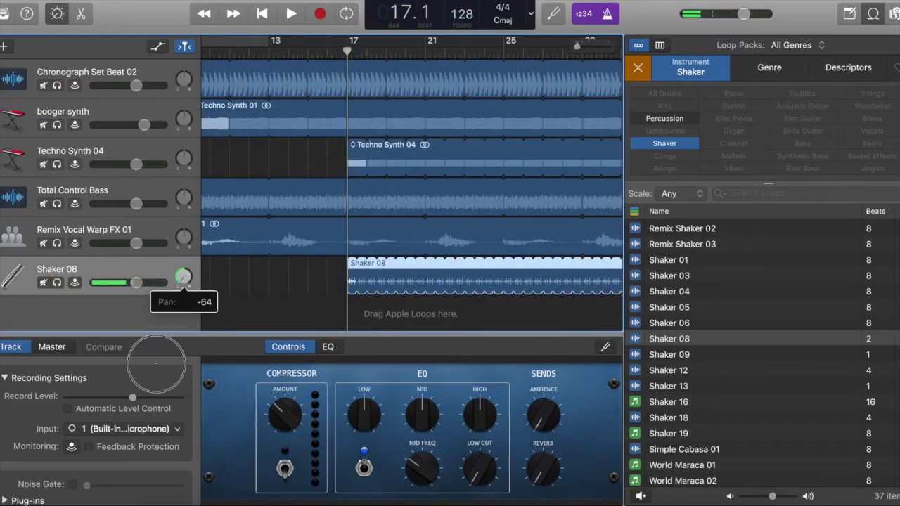
{"action": "key", "text": "space"}
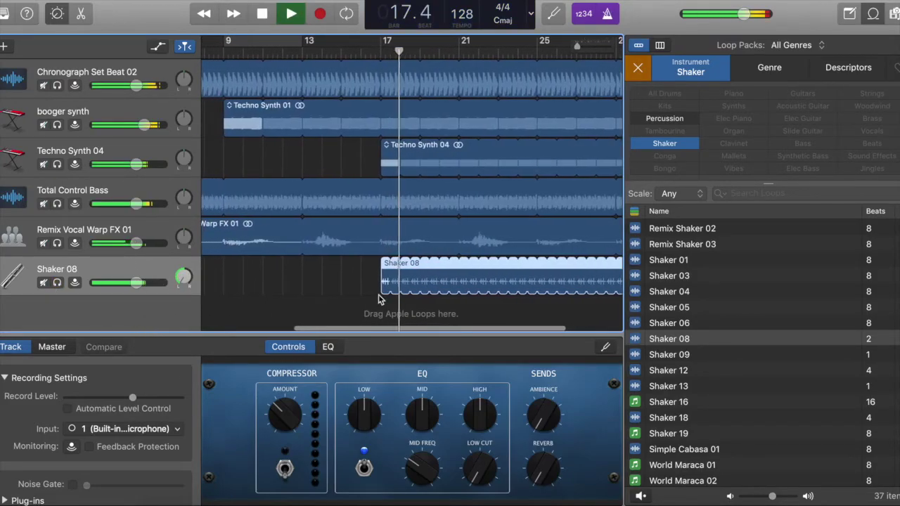
{"action": "key", "text": "space"}
{"action": "left_click", "coordinate": [382, 49]}
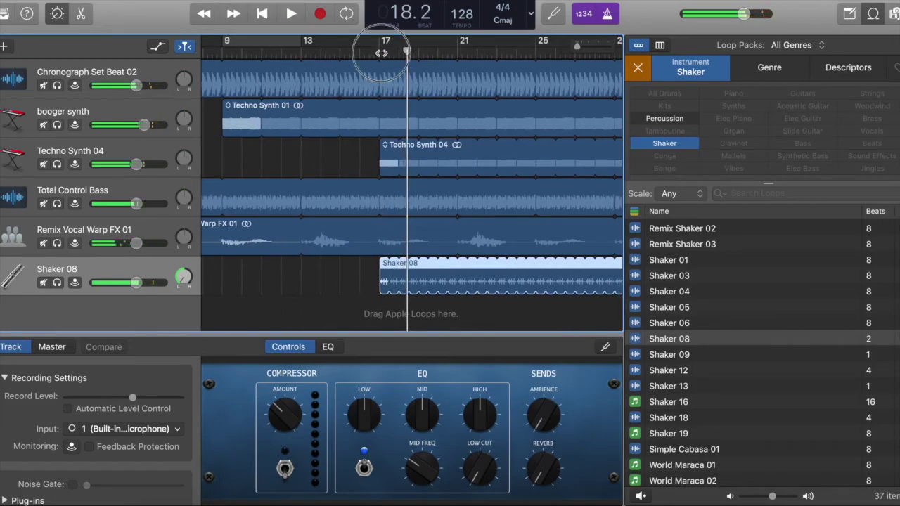
{"action": "key", "text": "z"}
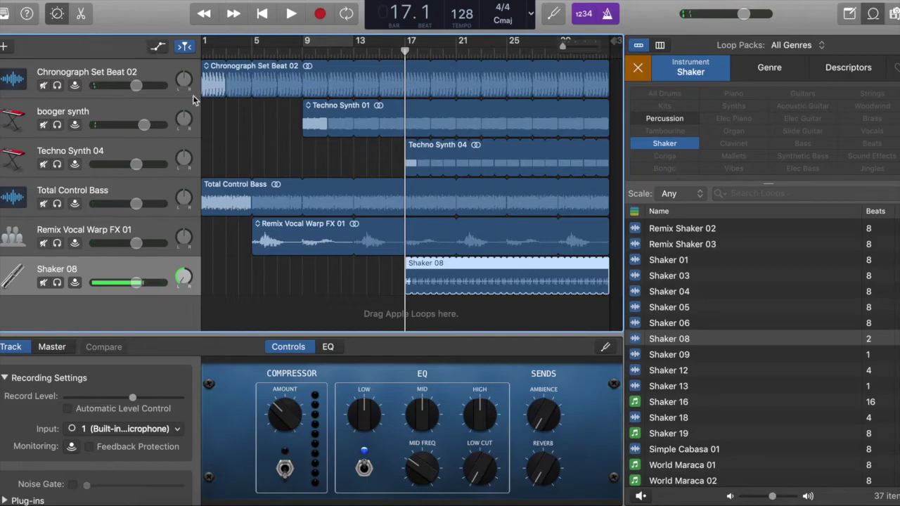
{"action": "key", "text": "Return"}
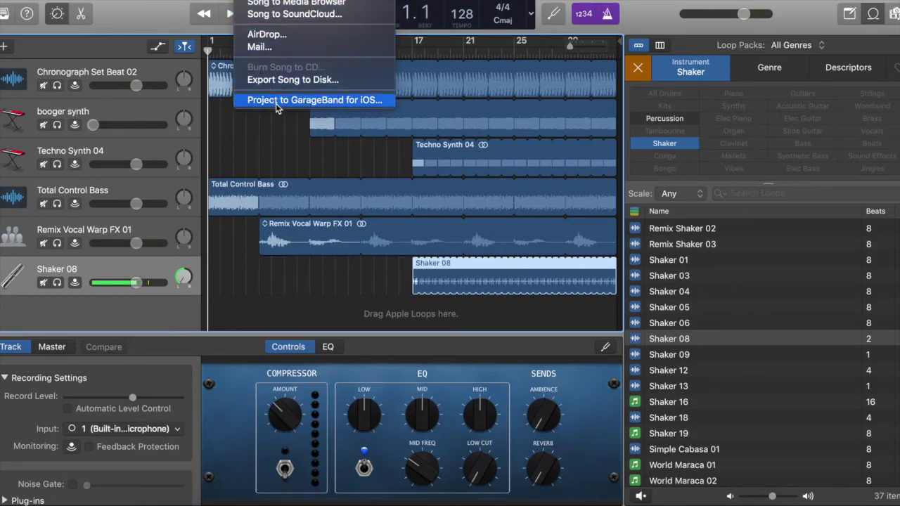
- Select and deselect all six regions, then choose Share > Song to iTunes
{"action": "left_click", "coordinate": [296, 4]}
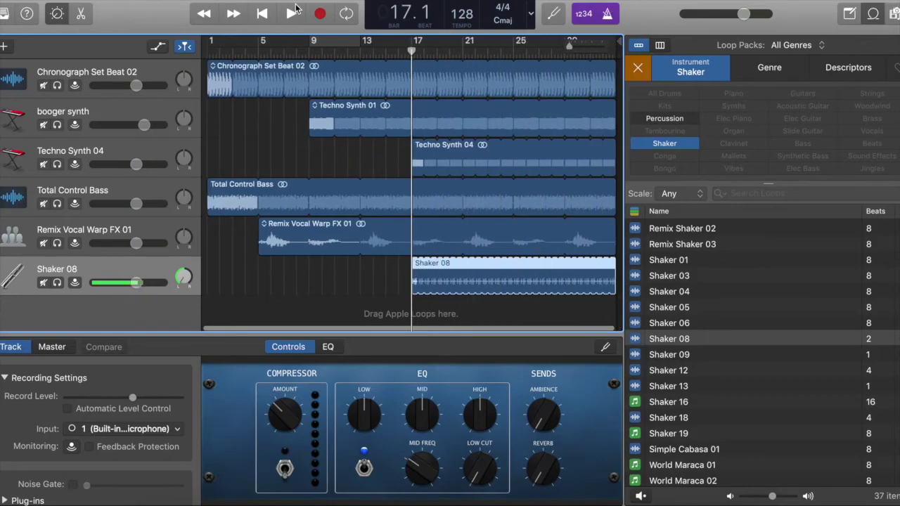
{"action": "left_click", "coordinate": [314, 256]}
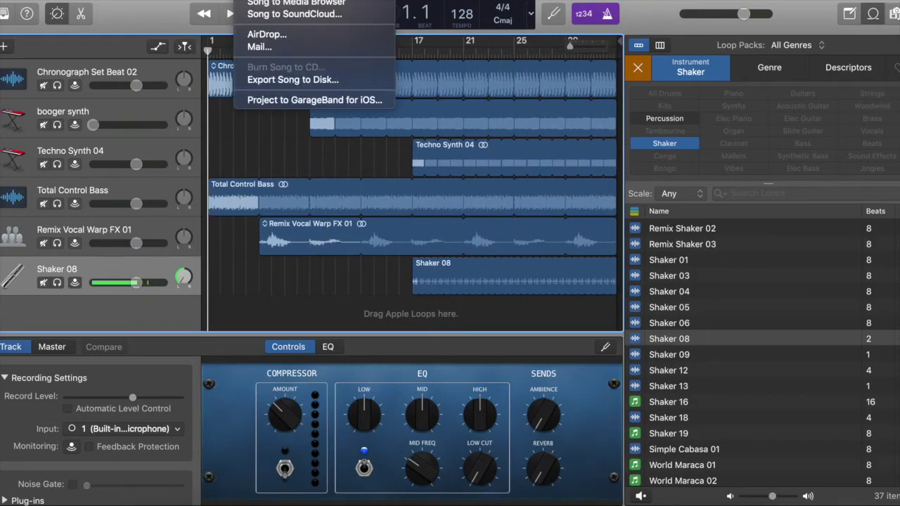
{"action": "left_click", "coordinate": [263, 305]}
{"action": "left_click_drag", "start_coordinate": [328, 300], "coordinate": [443, 83]}
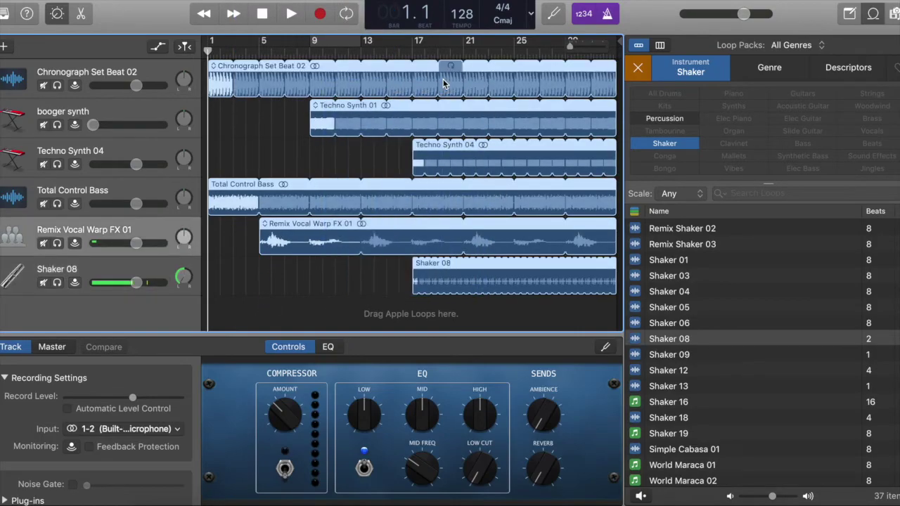
{"action": "left_click", "coordinate": [299, 276]}
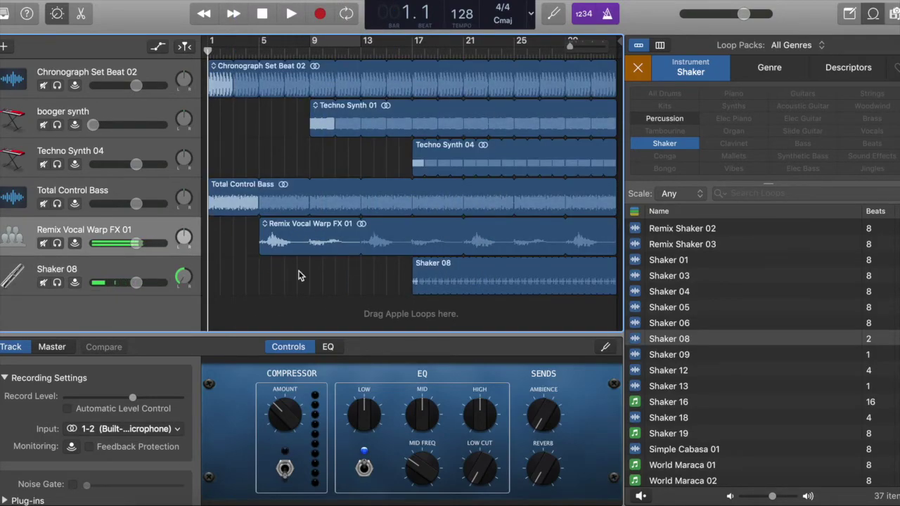
{"action": "left_click", "coordinate": [250, 0]}
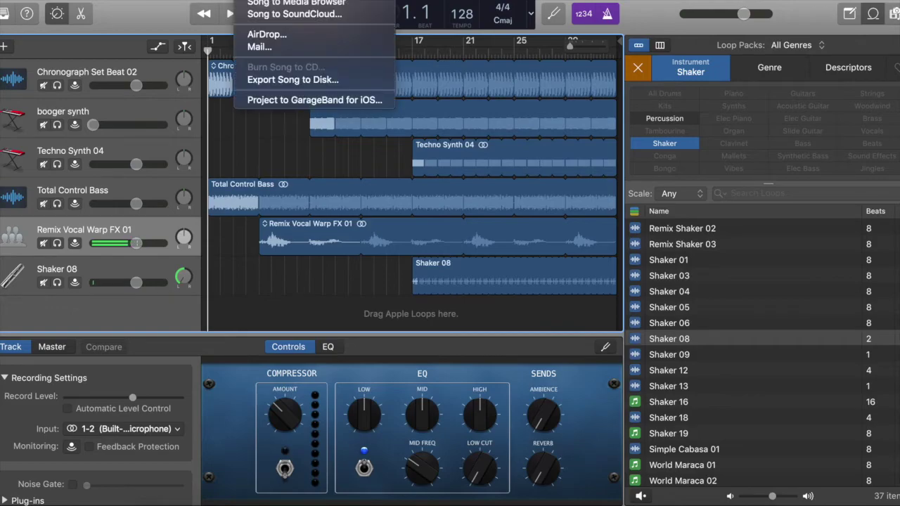
{"action": "left_click", "coordinate": [295, 0]}
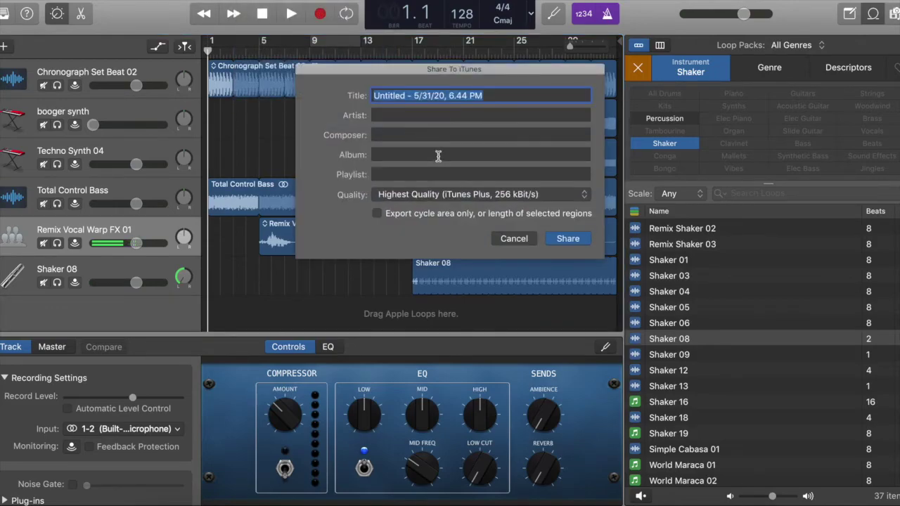
- Title the song 'Boogermobile', fill in the artist name, and share it to iTunes
{"action": "type", "text": "B"}
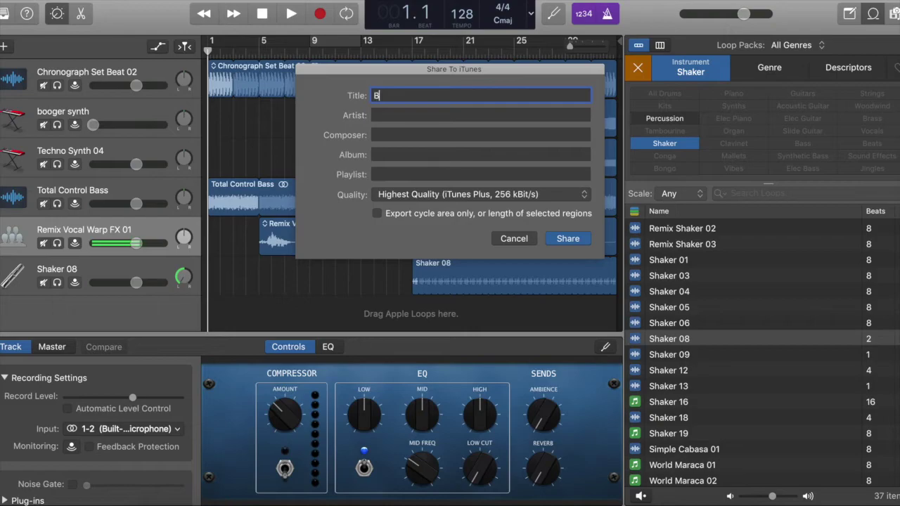
{"action": "type", "text": "oogermobile"}
{"action": "left_click", "coordinate": [478, 114]}
{"action": "type", "text": "Sgmania"}
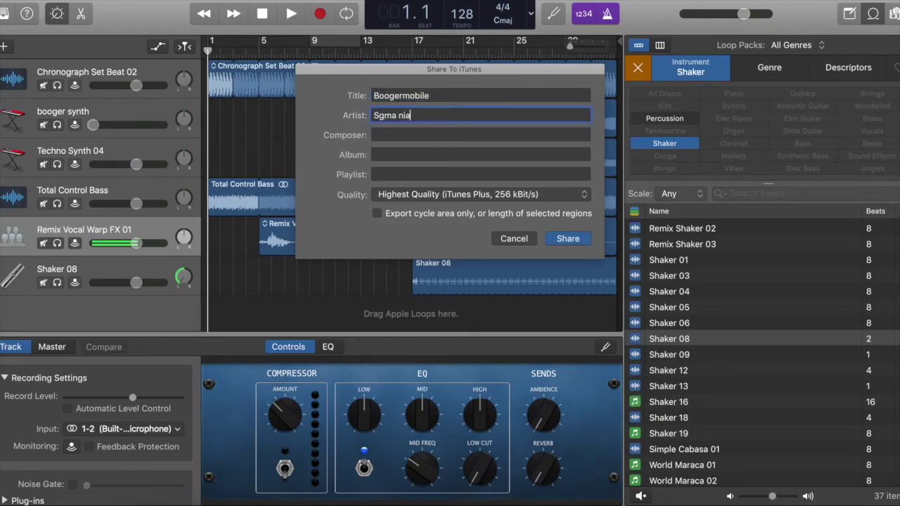
{"action": "type", "text": "k"}
{"action": "left_click_drag", "start_coordinate": [518, 67], "coordinate": [474, 97]}
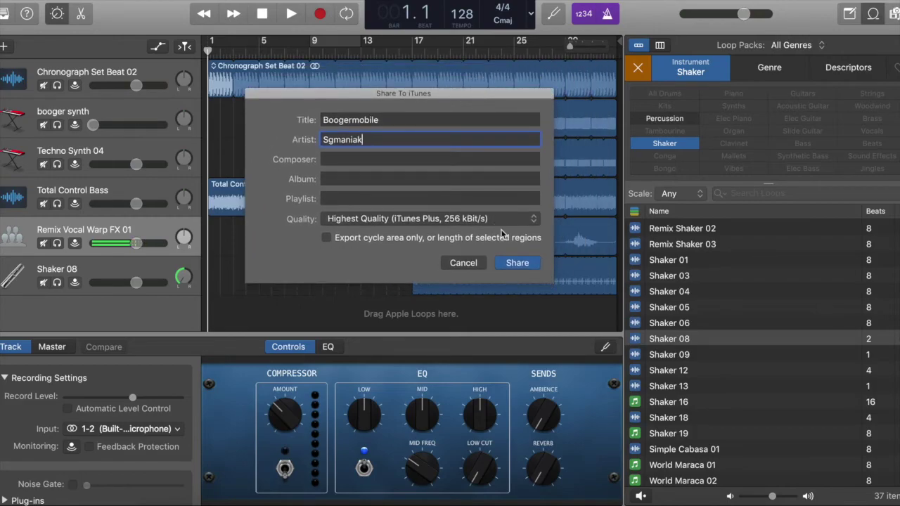
{"action": "left_click", "coordinate": [508, 264]}
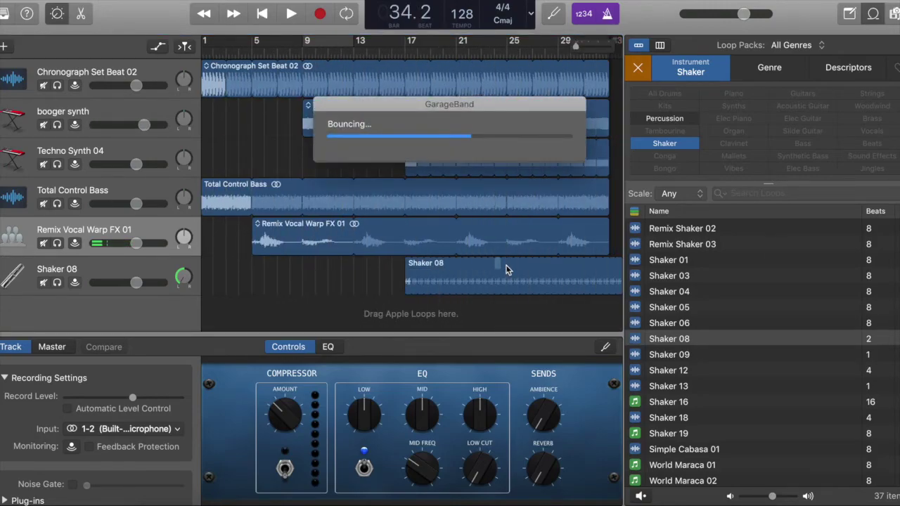
{"action": "left_click", "coordinate": [681, 501]}
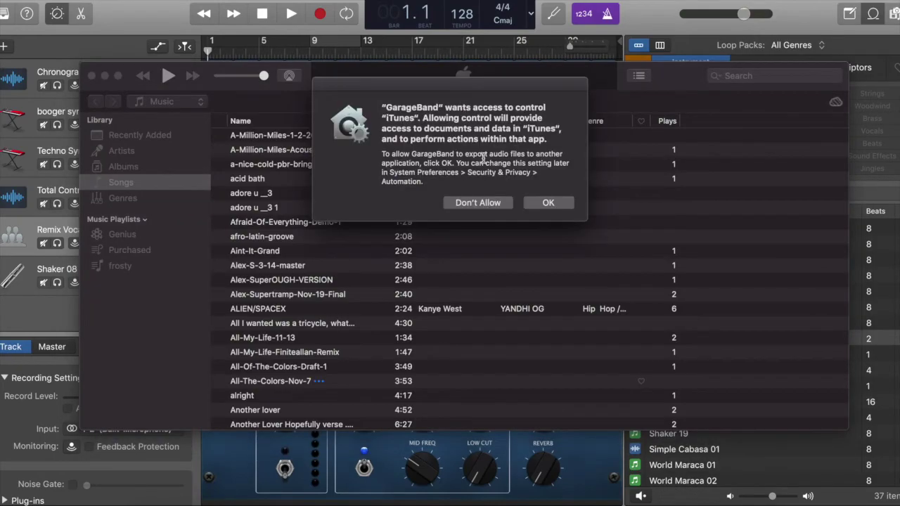
- Allow GarageBand to control iTunes, pause Boogermobile in the GarageBand playlist, and close iTunes
{"action": "left_click", "coordinate": [547, 203]}
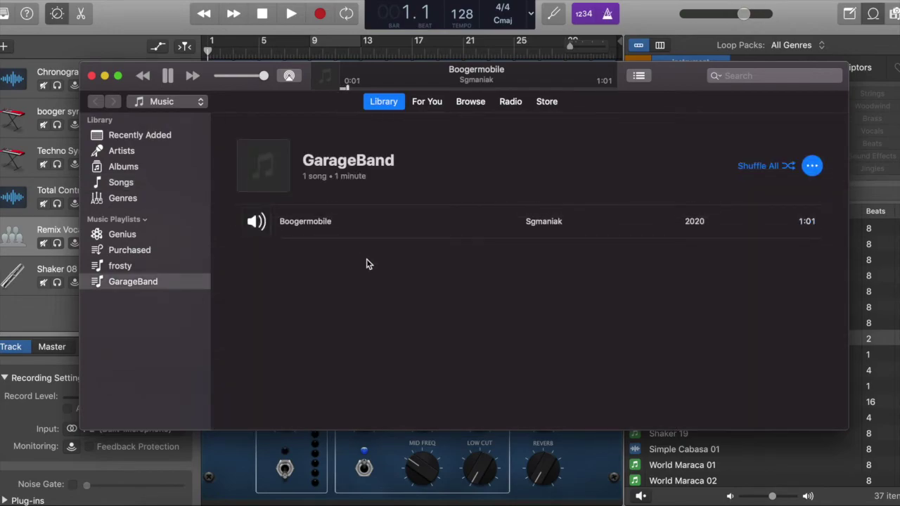
{"action": "left_click", "coordinate": [566, 146]}
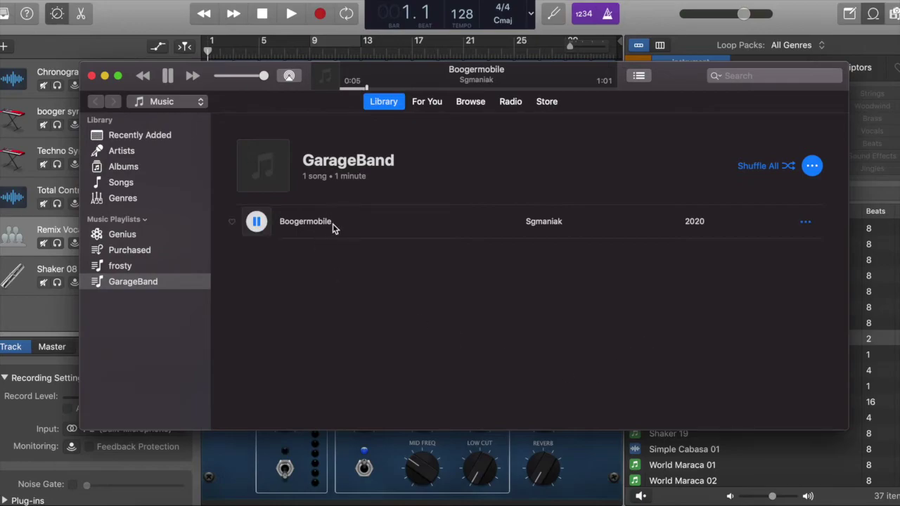
{"action": "left_click", "coordinate": [257, 222]}
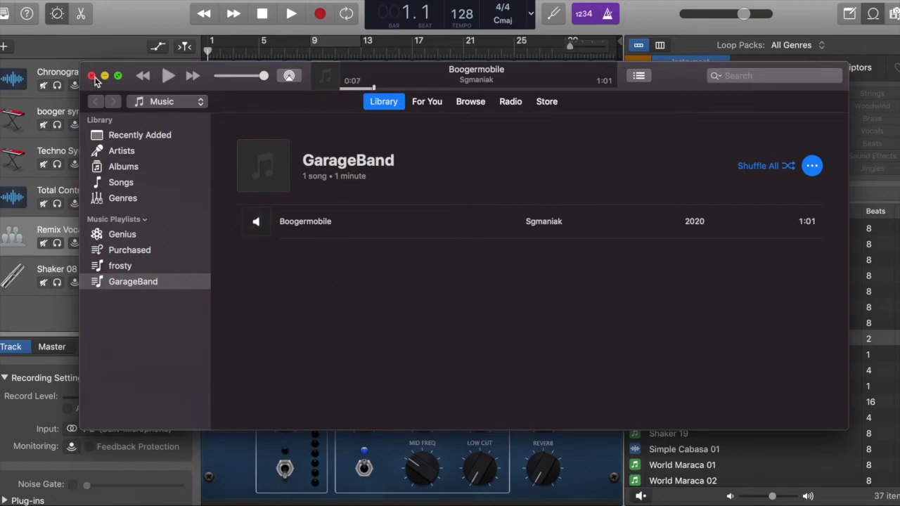
{"action": "left_click", "coordinate": [91, 75]}
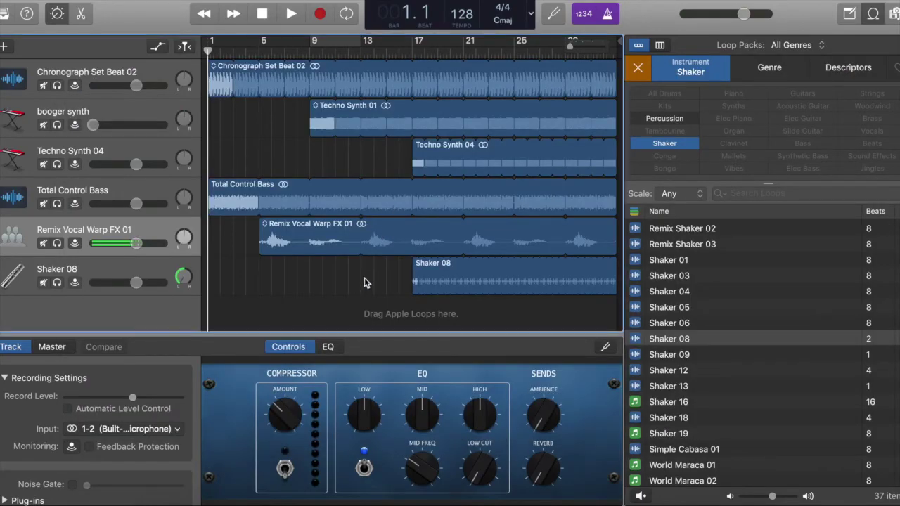
- Clear the Shaker filter so all 5261 loops show, briefly toggling the Organ filter
{"action": "scroll", "coordinate": [365, 278], "scroll_direction": "up", "scroll_amount": 5}
{"action": "scroll", "coordinate": [364, 280], "scroll_direction": "down", "scroll_amount": 5}
{"action": "left_click_drag", "start_coordinate": [274, 108], "coordinate": [286, 133]}
{"action": "scroll", "coordinate": [745, 341], "scroll_direction": "up", "scroll_amount": 10}
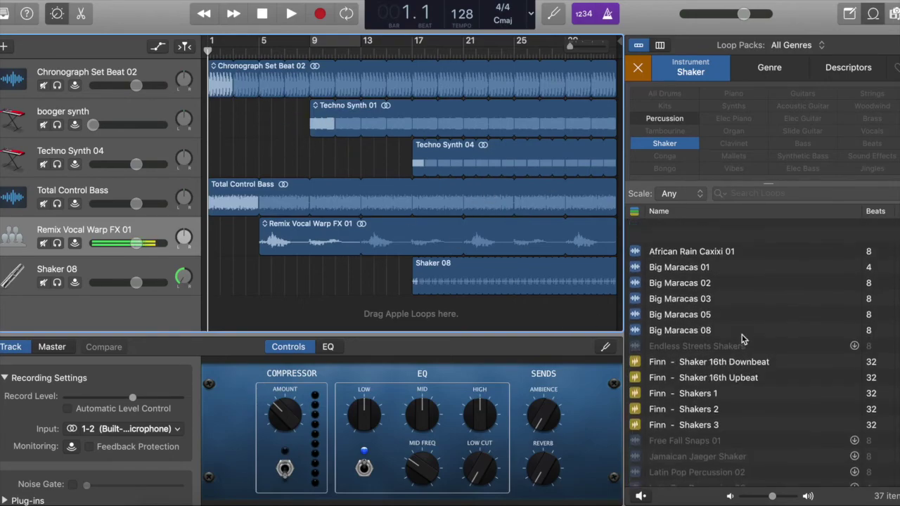
{"action": "left_click", "coordinate": [663, 142]}
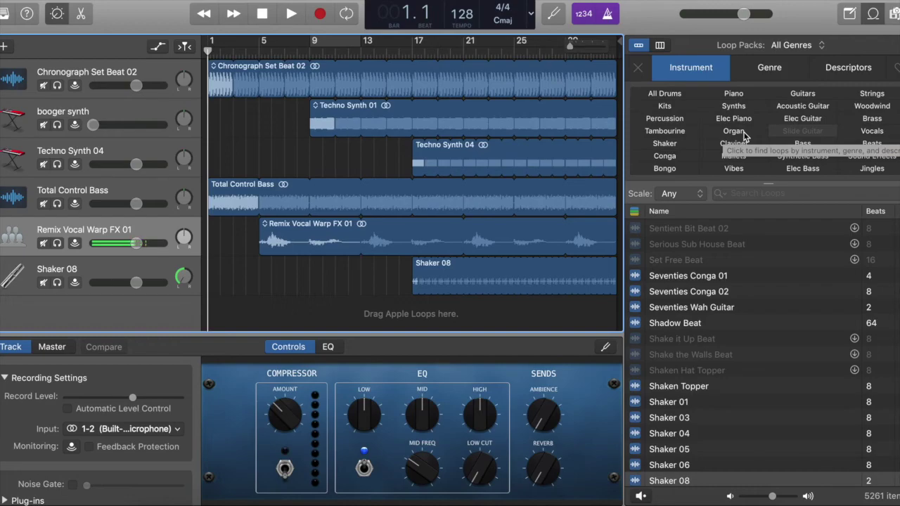
{"action": "left_click", "coordinate": [744, 133]}
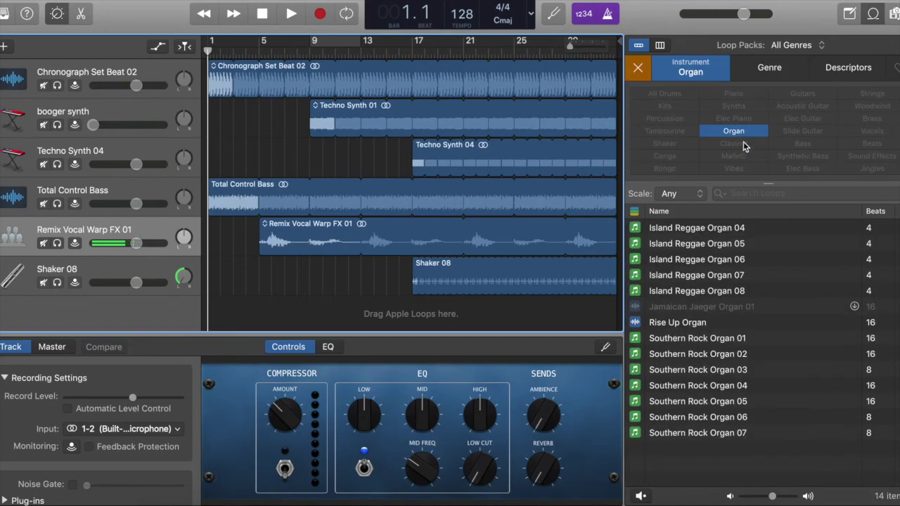
{"action": "left_click", "coordinate": [730, 132]}
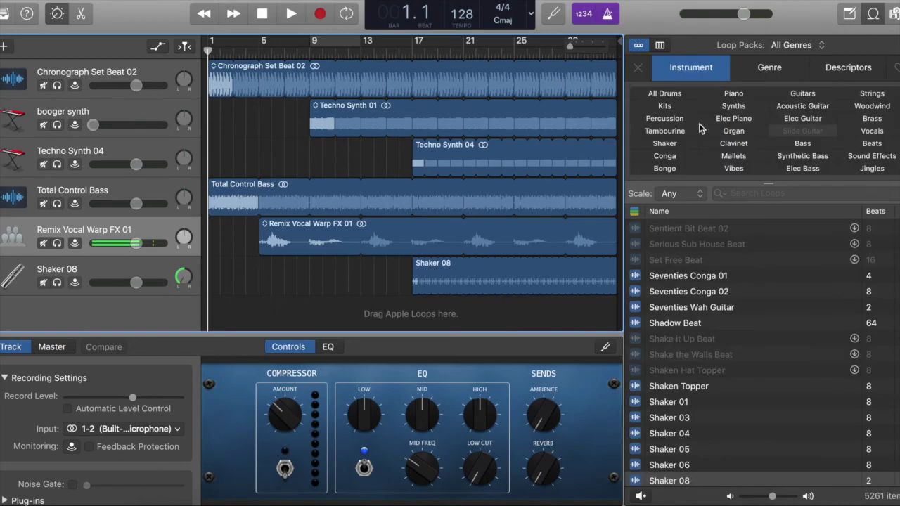
- Select the Total Control Bass region, marquee-select all six regions, then deselect them
{"action": "left_click", "coordinate": [381, 189]}
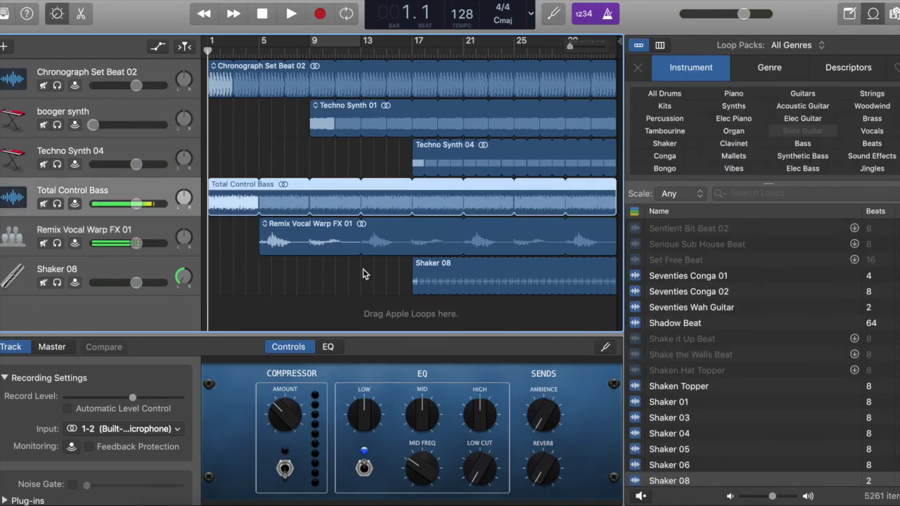
{"action": "left_click_drag", "start_coordinate": [367, 267], "coordinate": [466, 70]}
{"action": "left_click", "coordinate": [393, 160]}
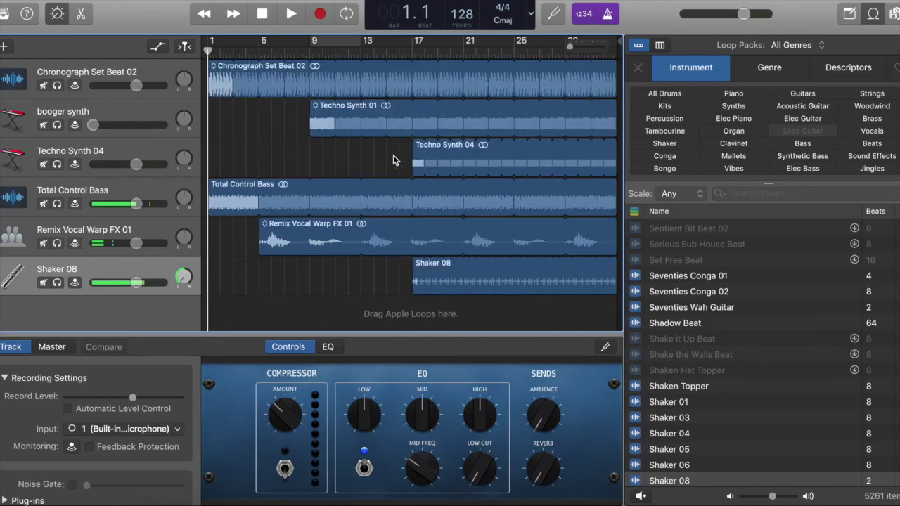